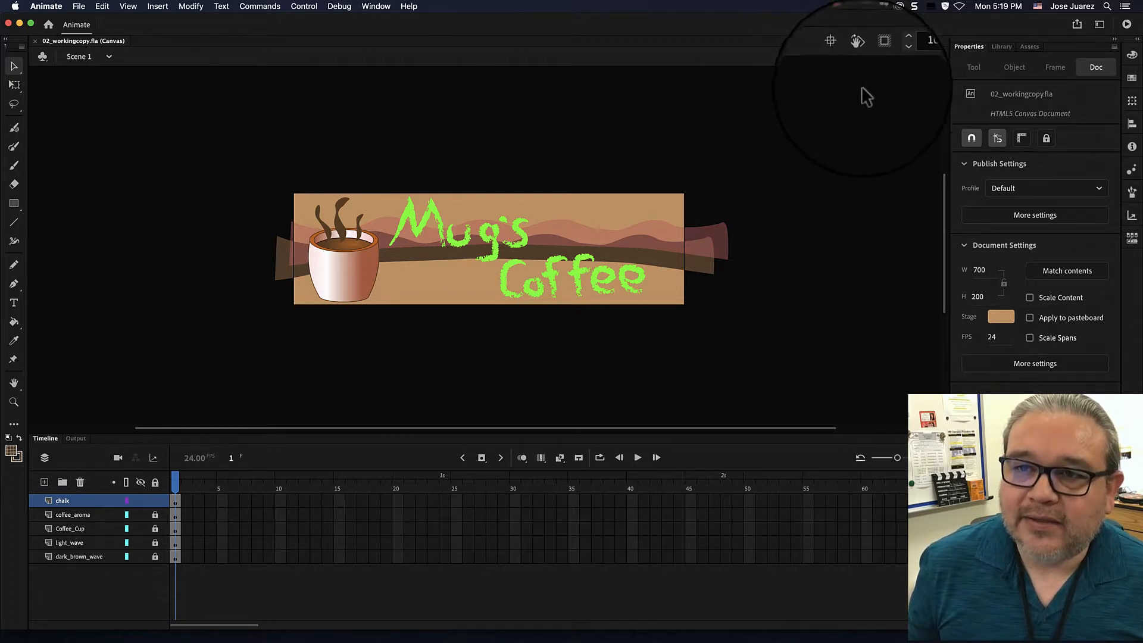
Fit the banner stage in the window and set its magnification to 230%.
click(938, 58)
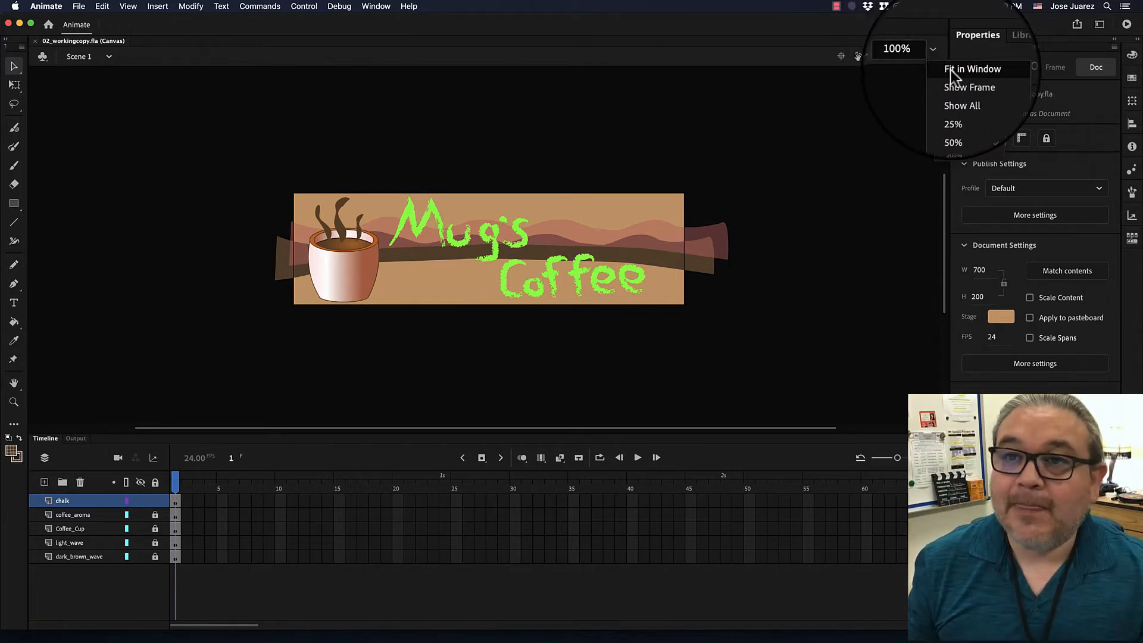
click(952, 69)
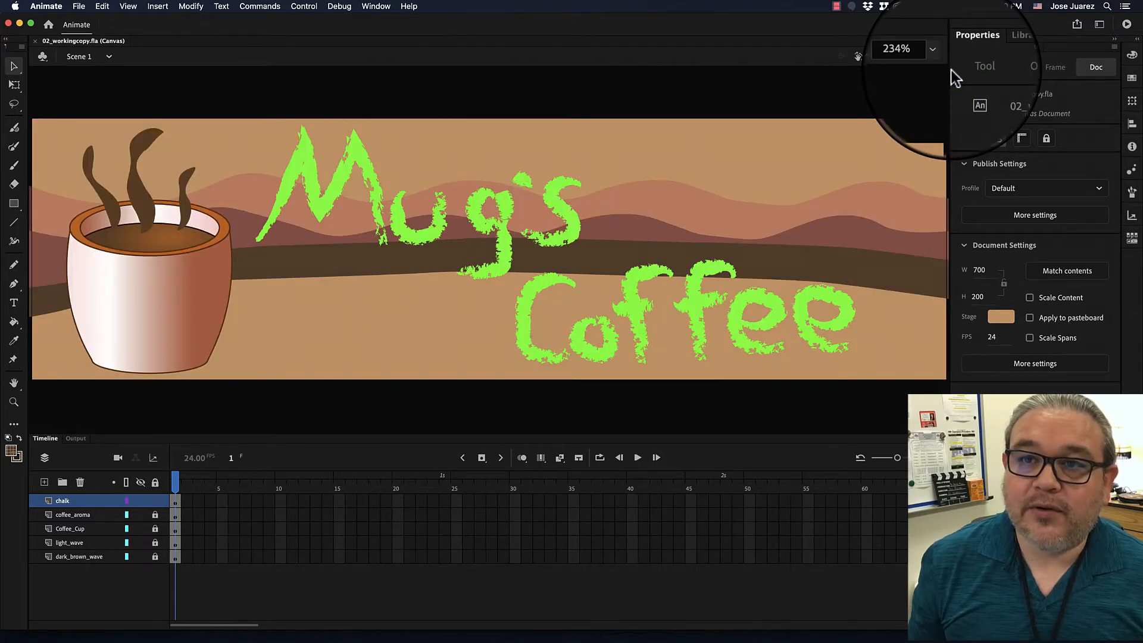
click(939, 59)
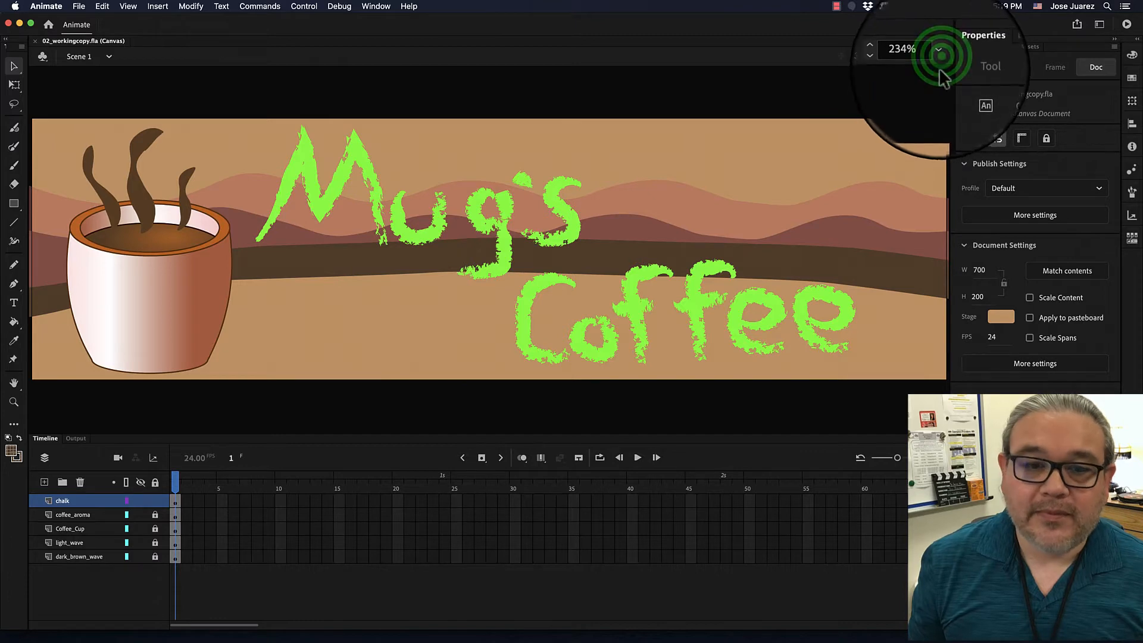
click(951, 69)
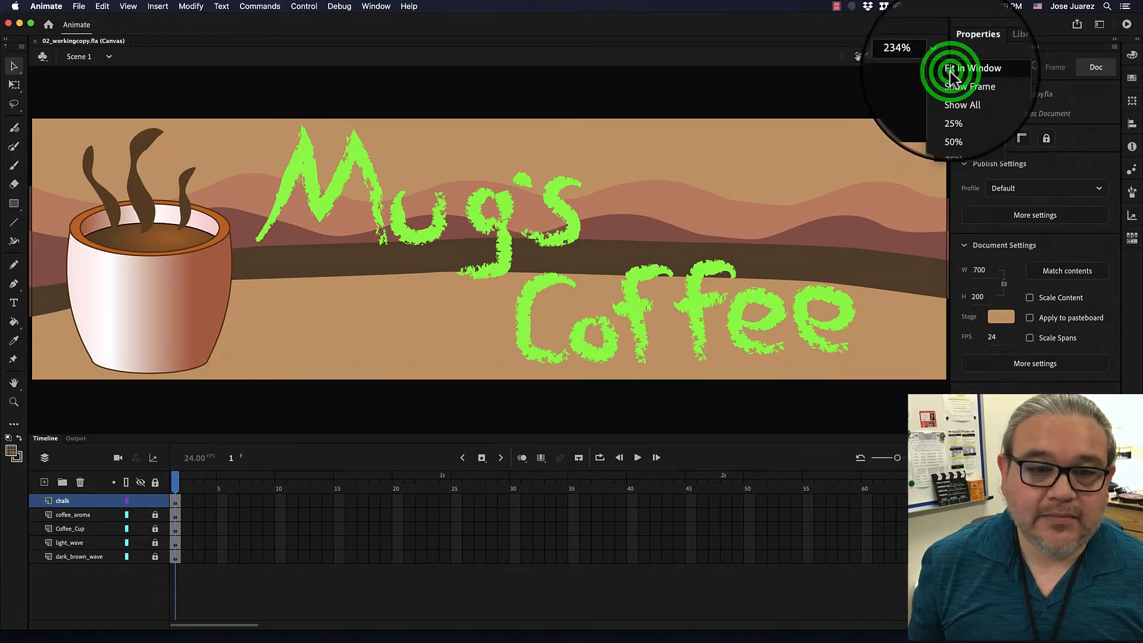
click(939, 59)
click(951, 86)
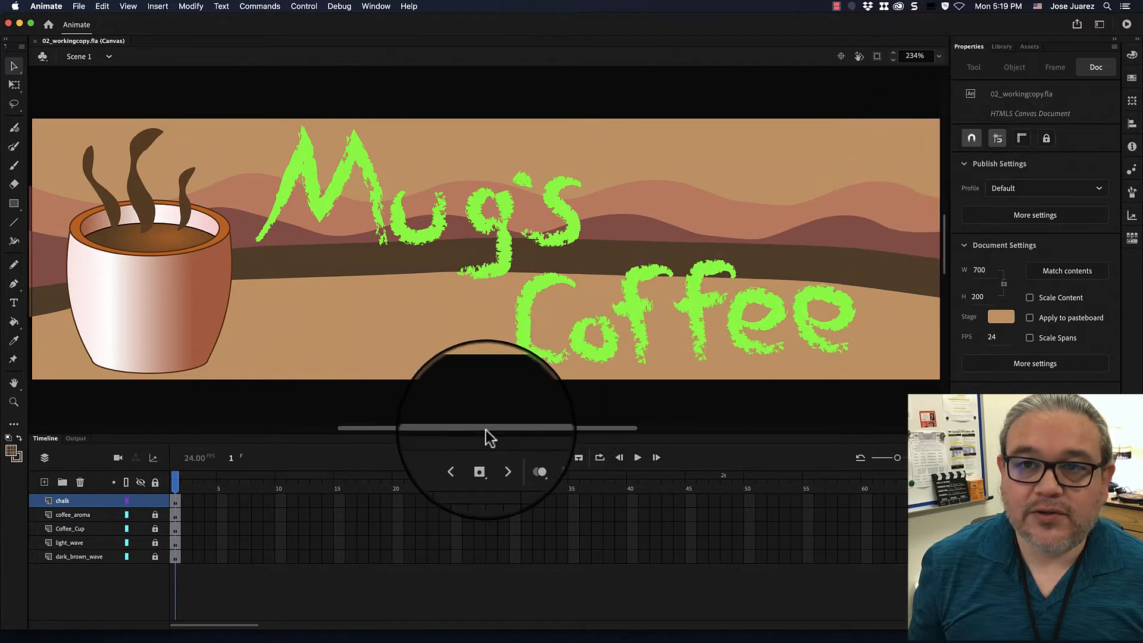
mouse_move(495, 424)
mouse_down()
mouse_move(381, 430)
mouse_move(512, 426)
mouse_move(423, 423)
mouse_move(480, 423)
mouse_up()
click(841, 56)
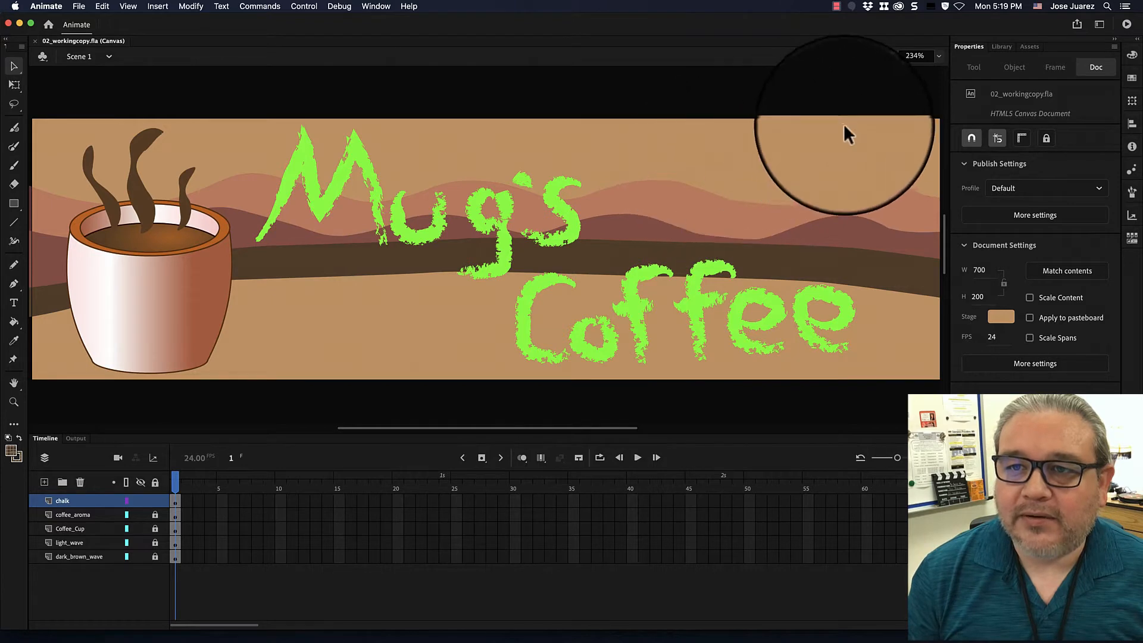
click(899, 56)
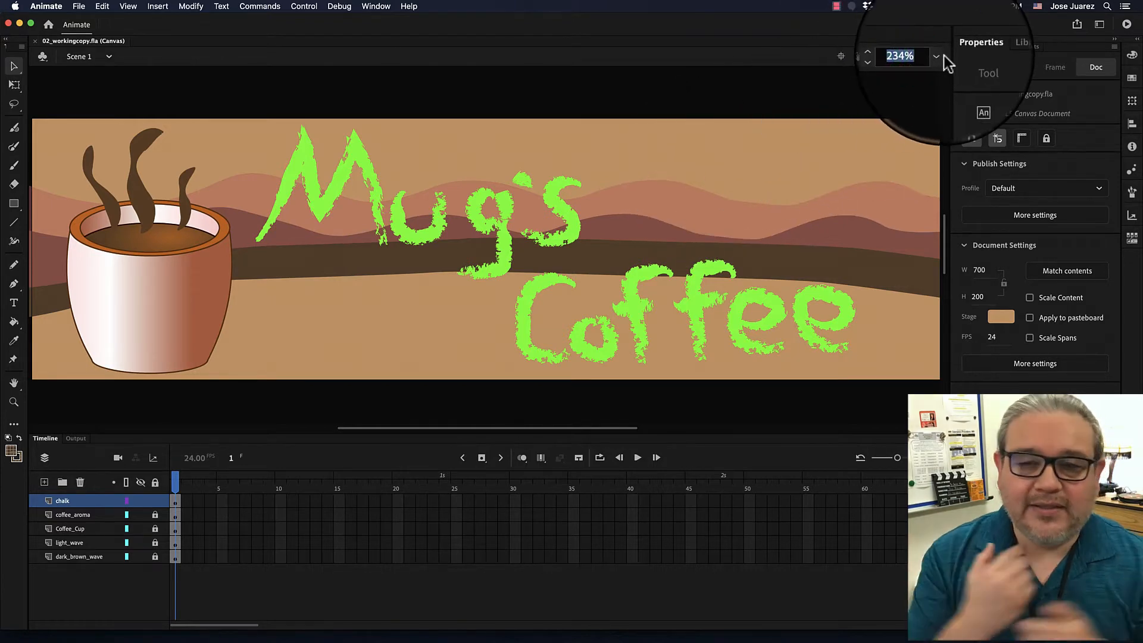
text(2)
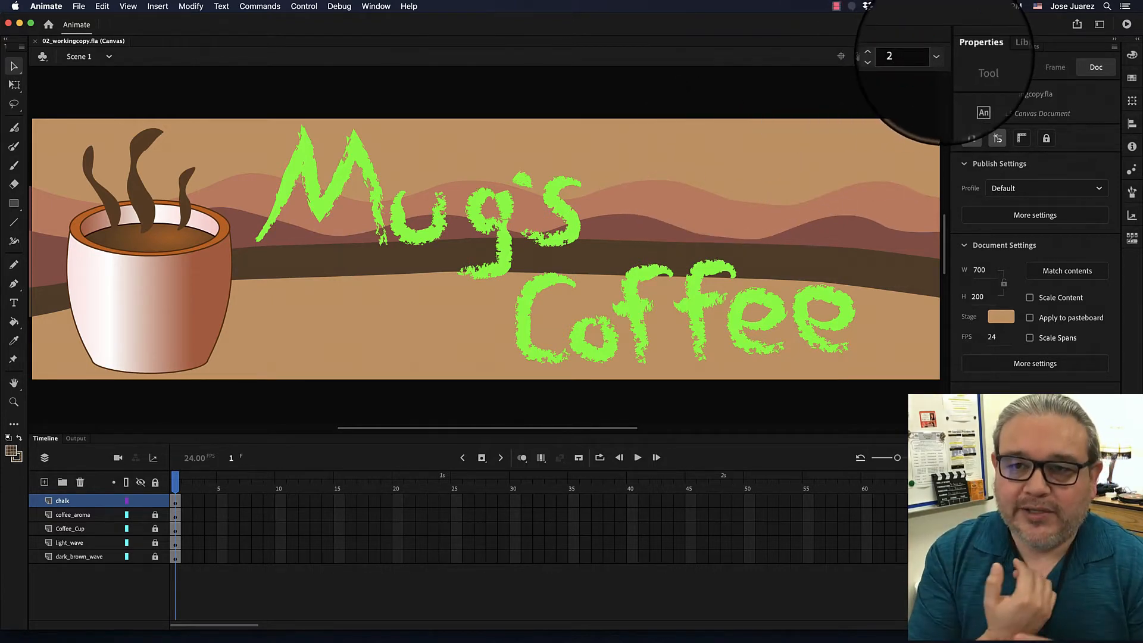
text(30)
key(Return)
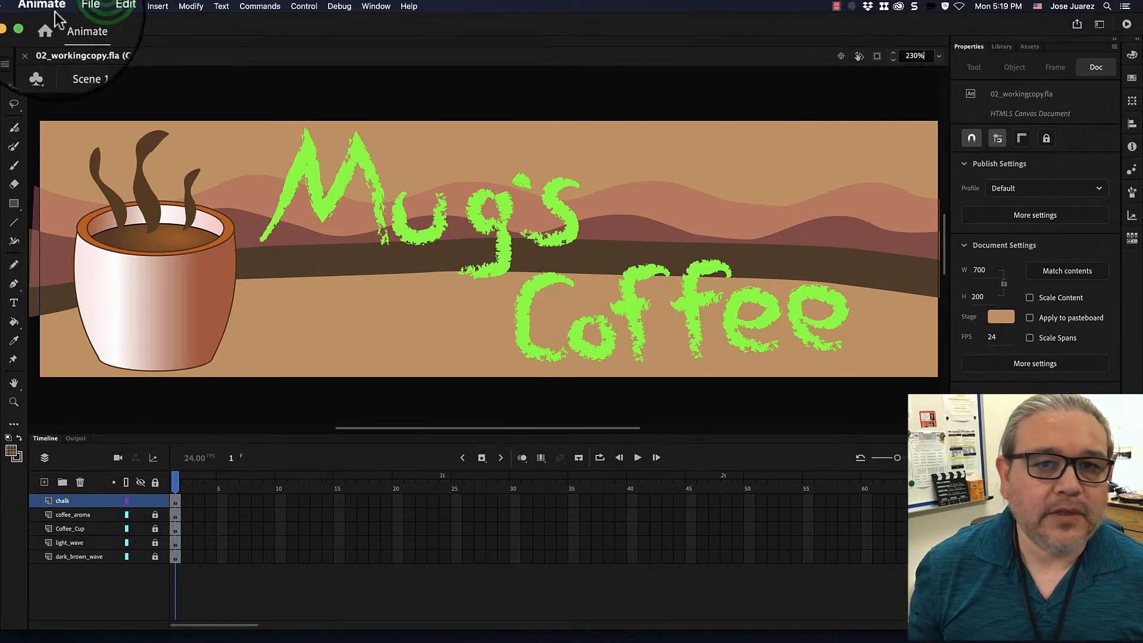
Open the recent file 02_workingcopy_02.fla fitted to the window as a reference, and return to 02_workingcopy.fla.
click(79, 7)
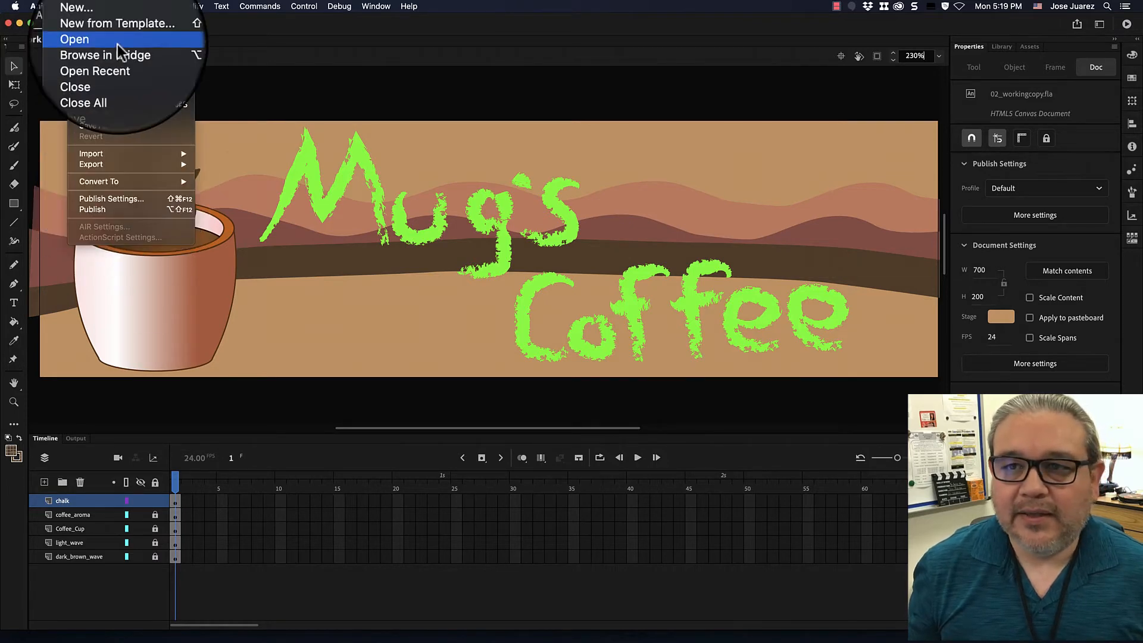
mouse_move(115, 62)
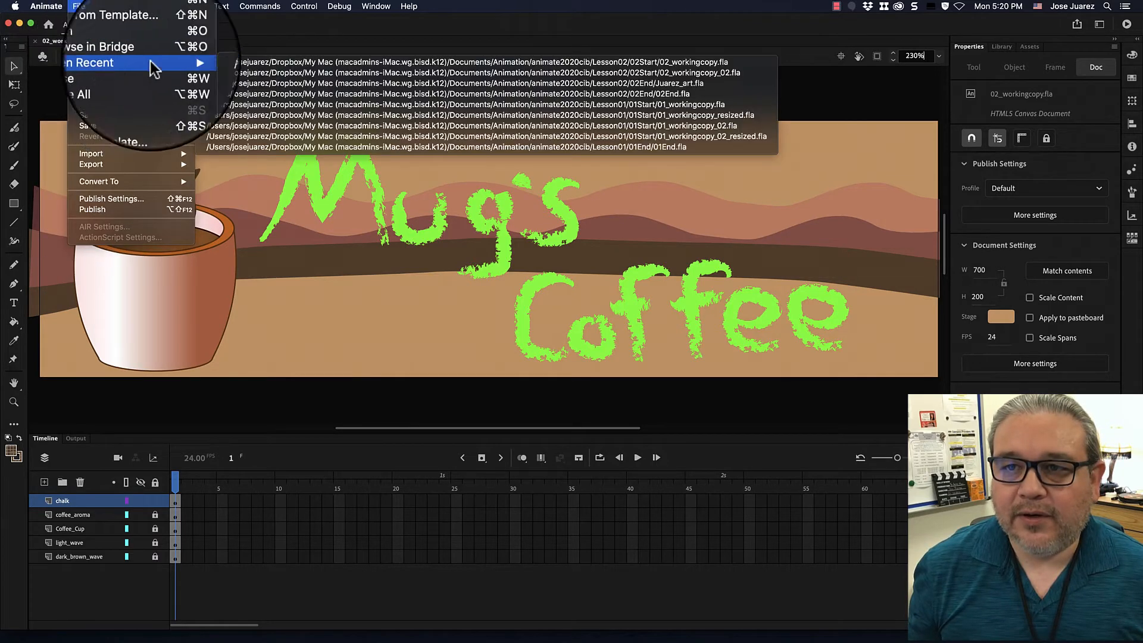
click(254, 72)
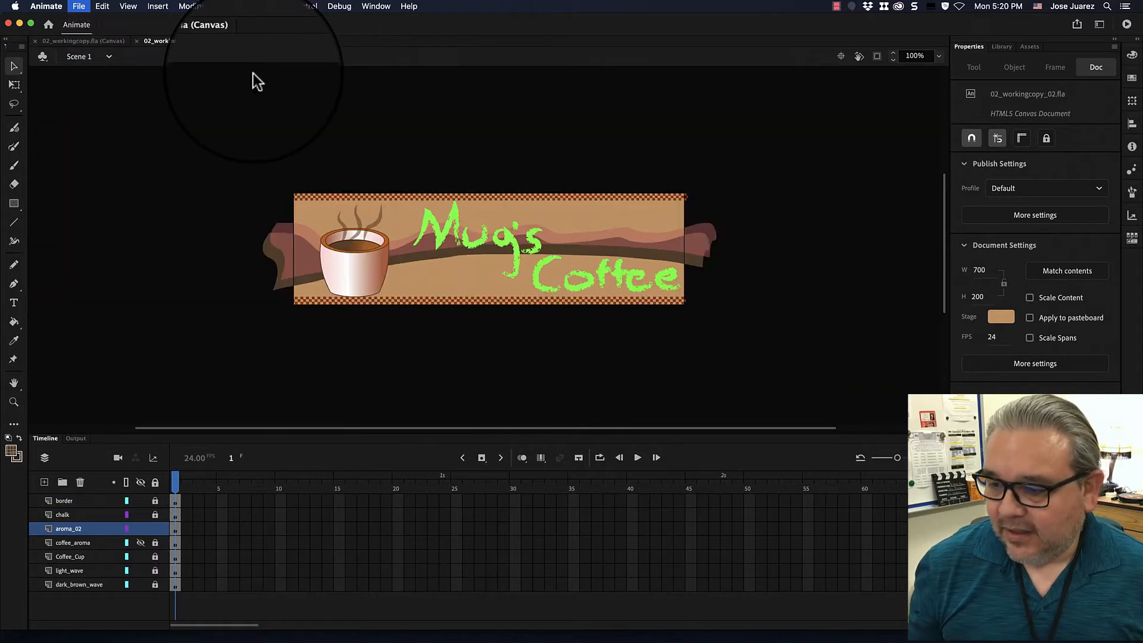
click(939, 56)
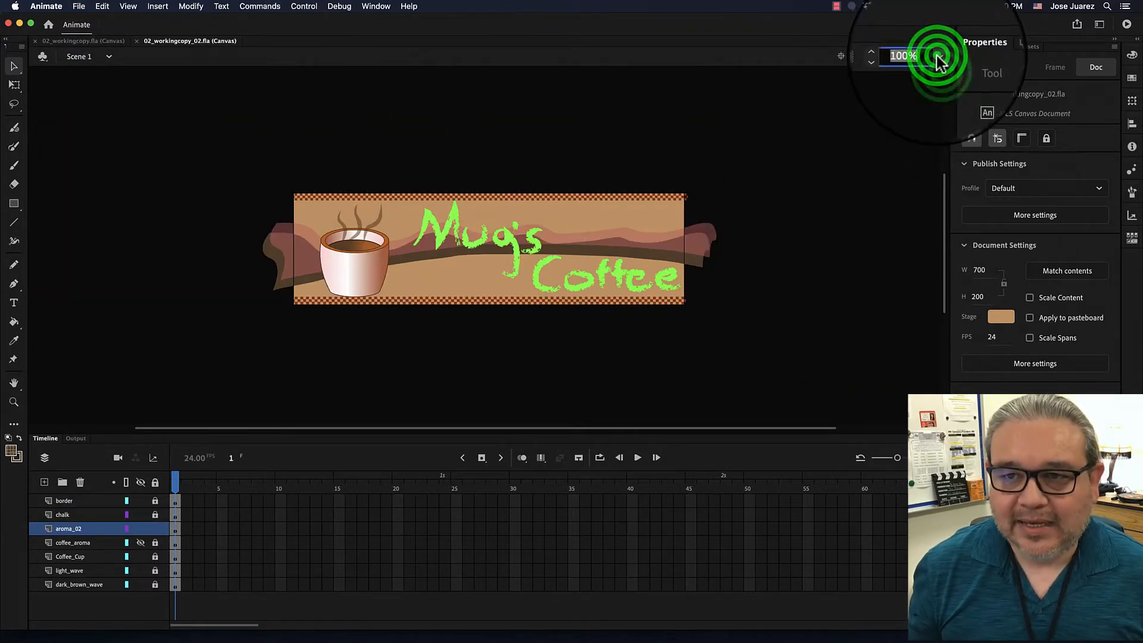
click(941, 71)
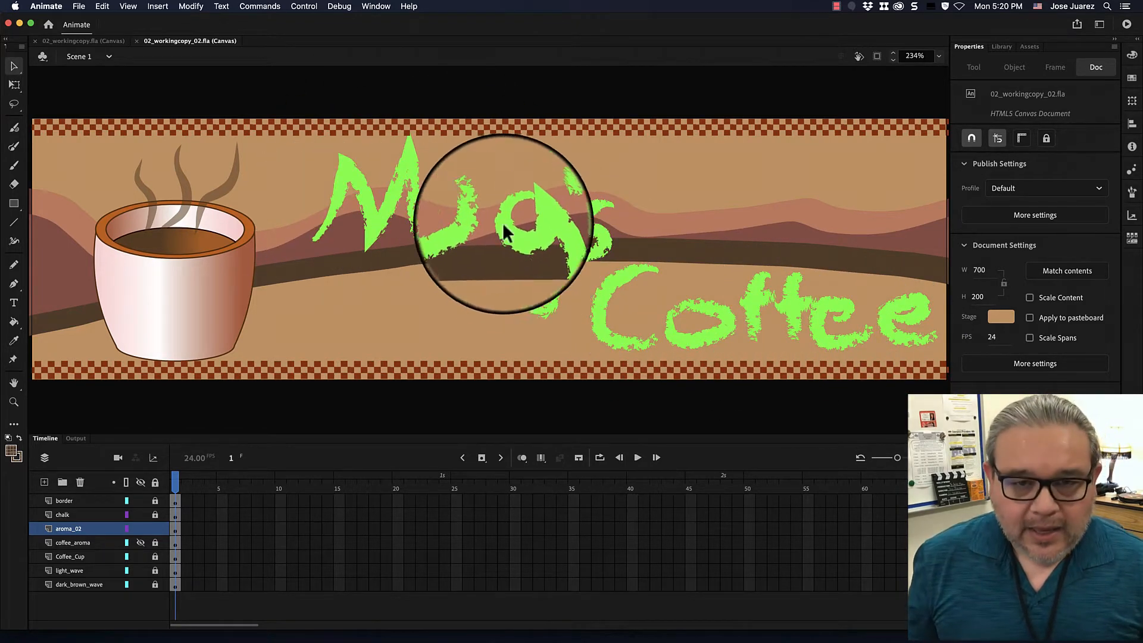
click(106, 41)
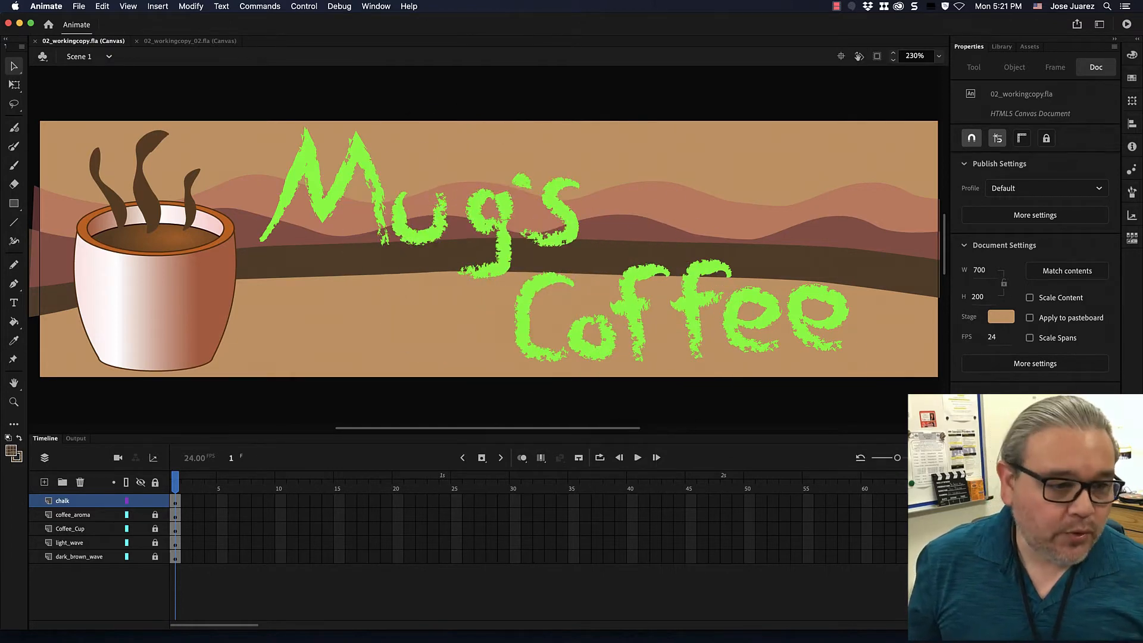
click(97, 592)
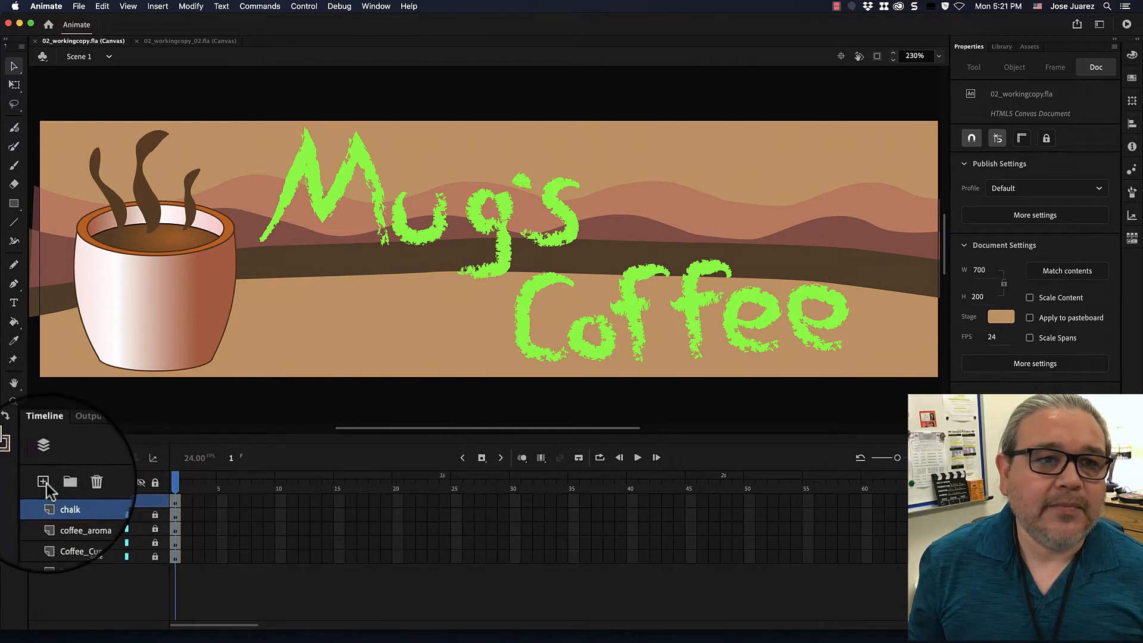
click(79, 6)
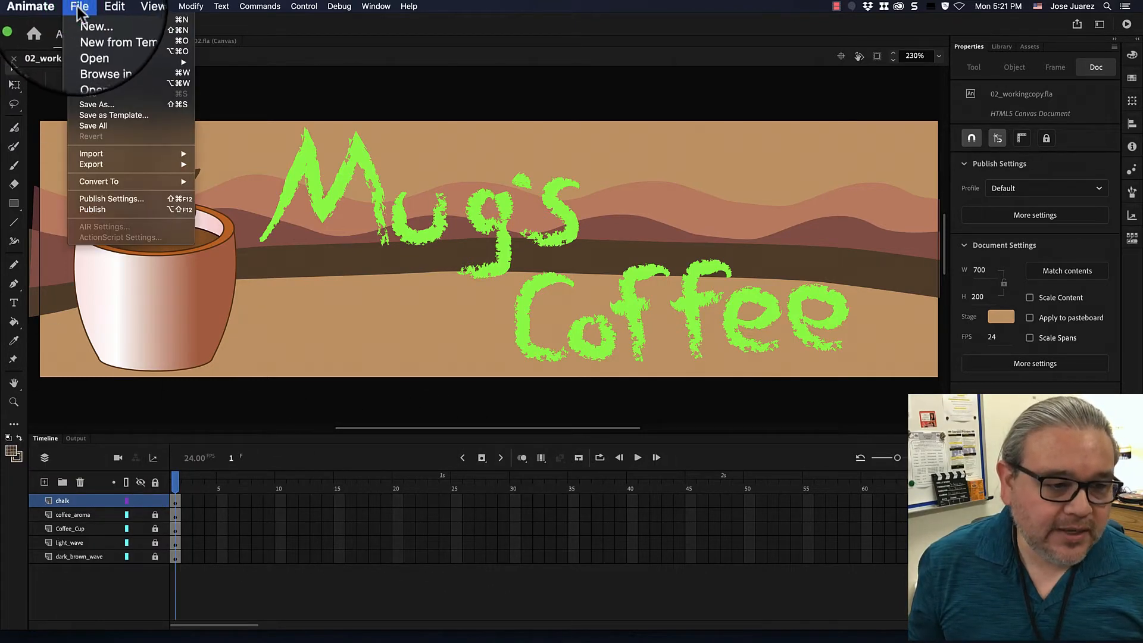
mouse_move(153, 7)
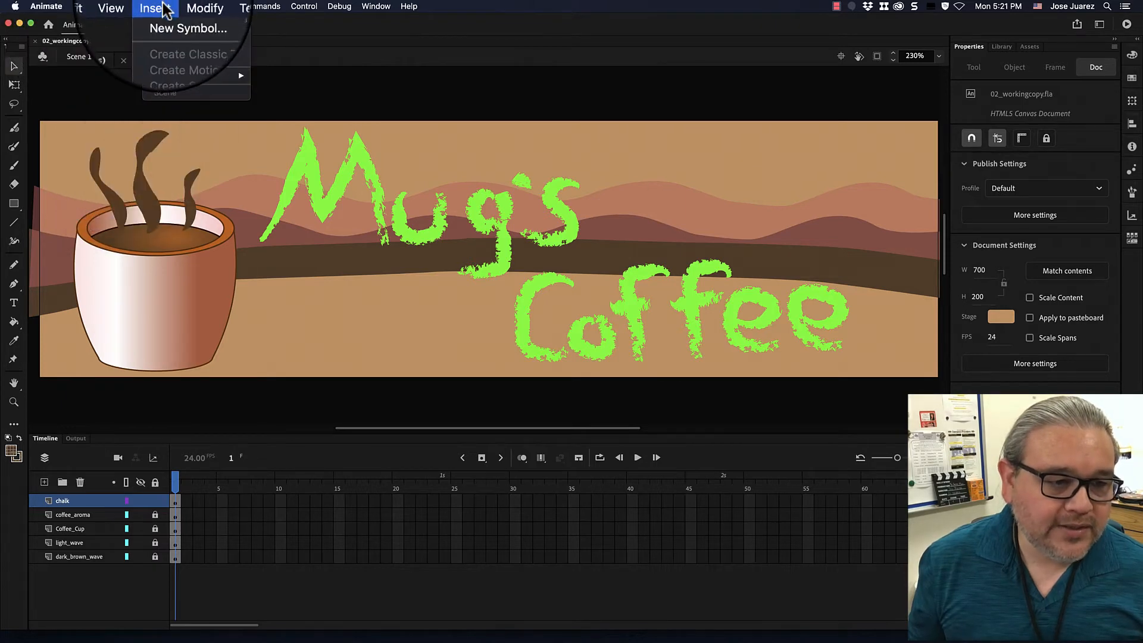
mouse_move(173, 76)
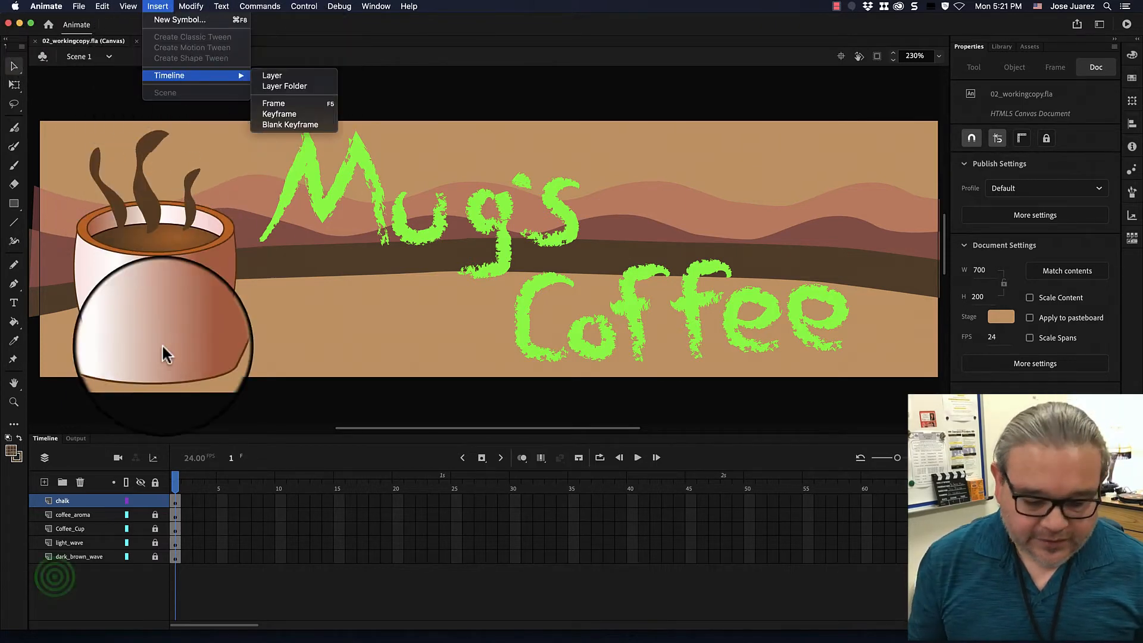
click(55, 577)
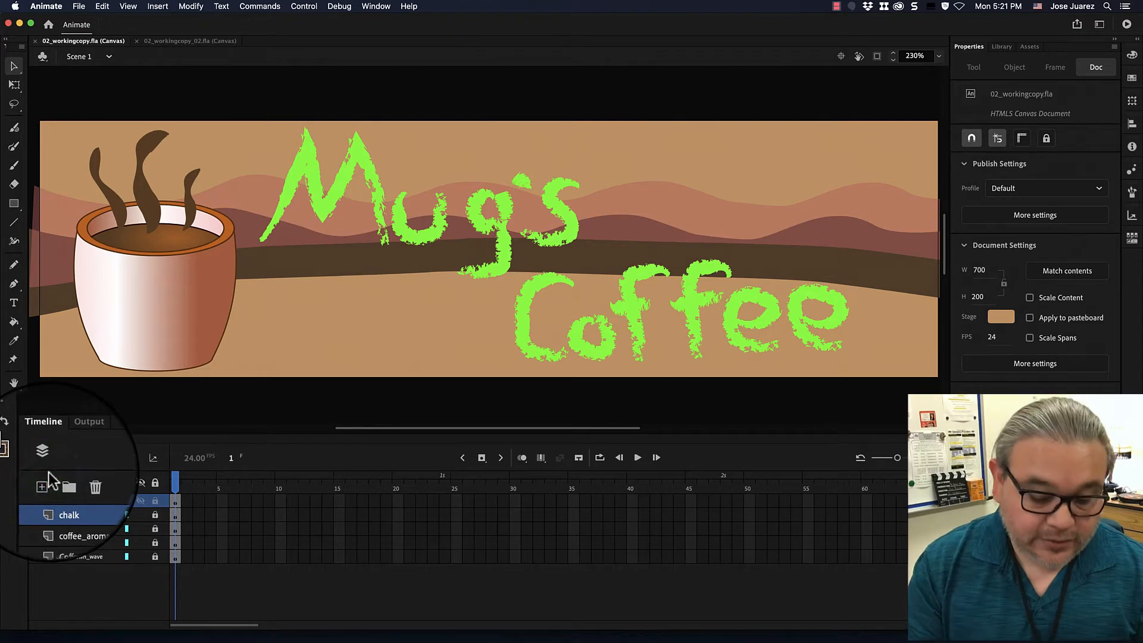
Add a new layer above the chalk layer and name it border.
click(44, 483)
click(61, 503)
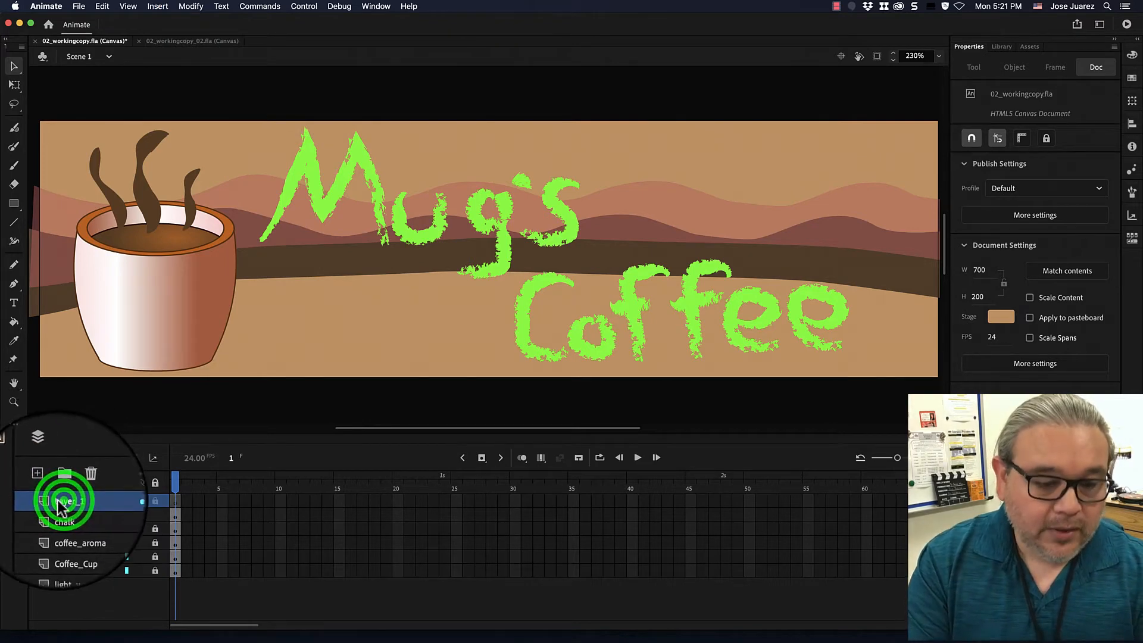
double_click(62, 502)
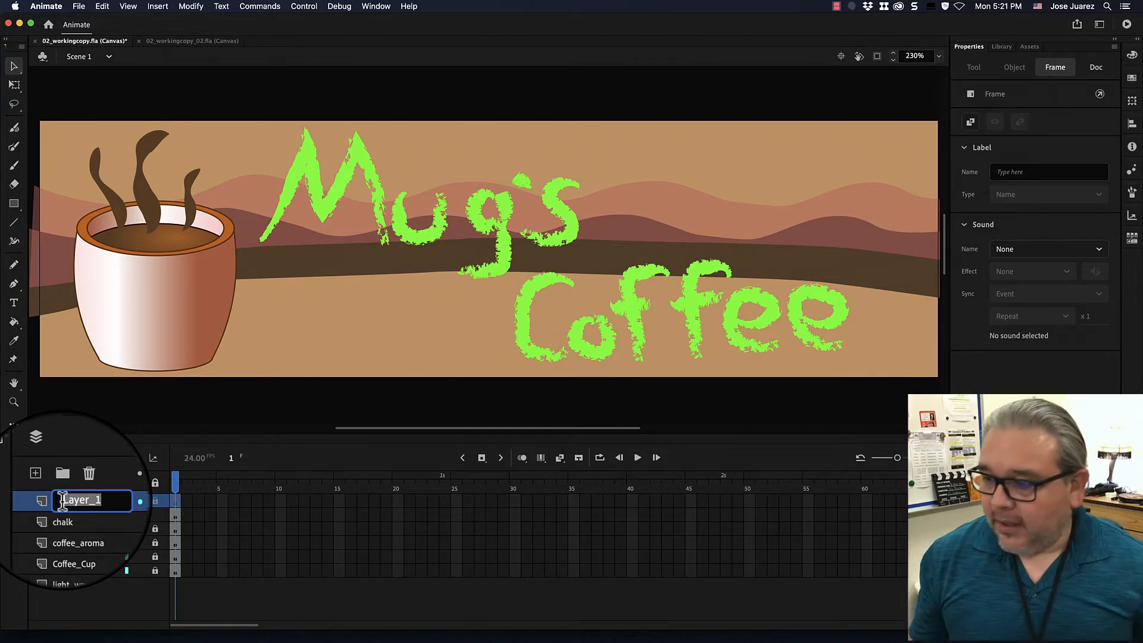
text(boa)
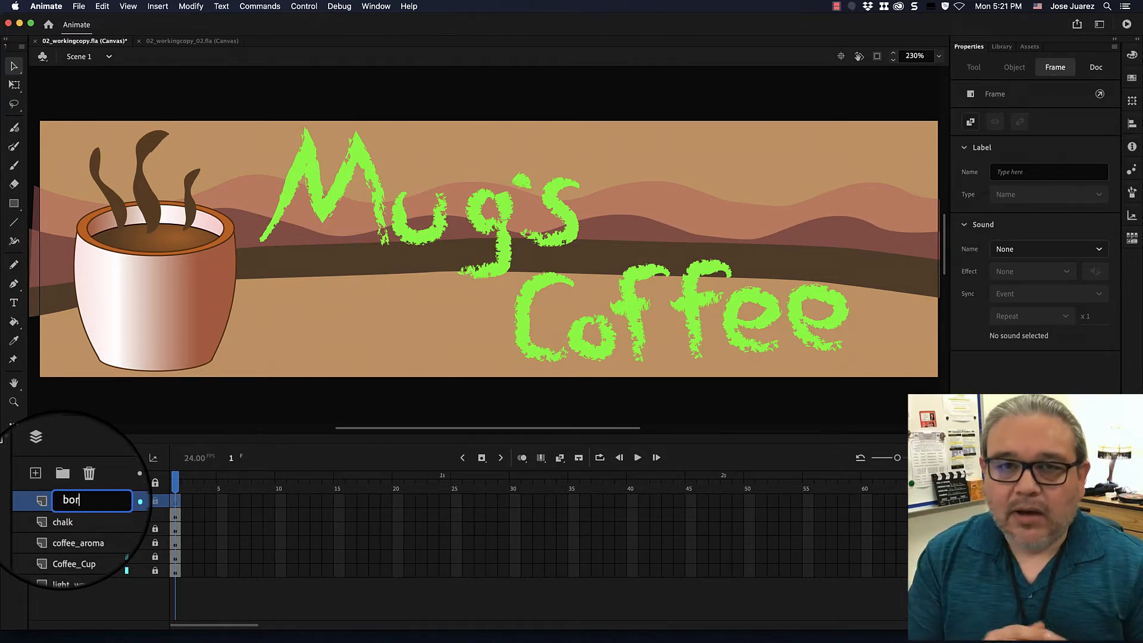
text(der)
key(Return)
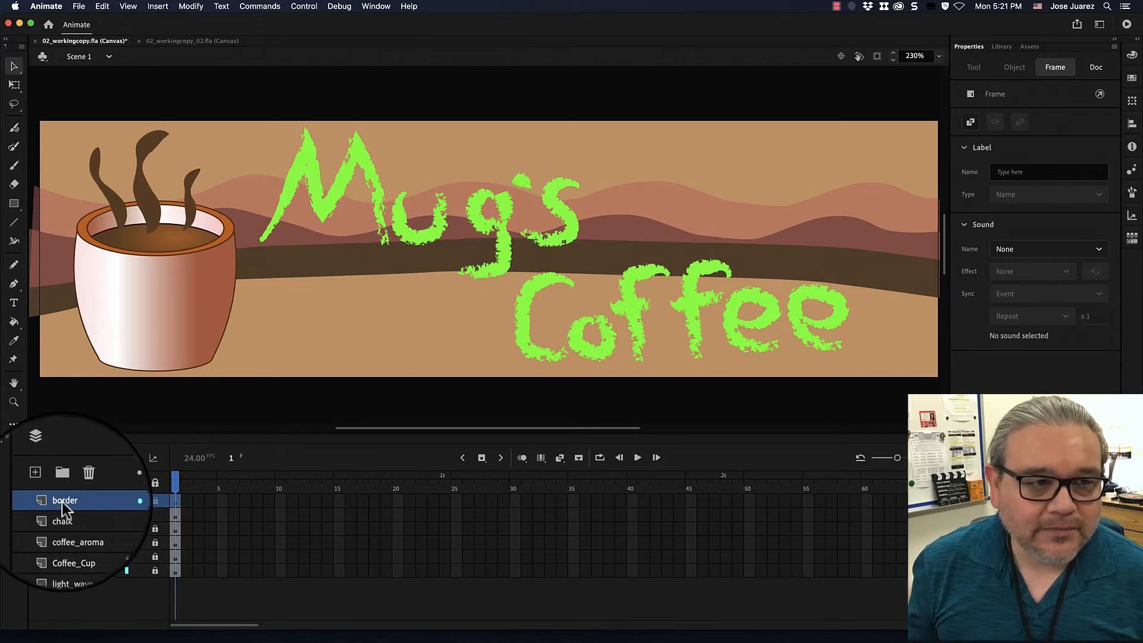
Activate the Line tool and set its stroke colour to the brown tagged swatch.
click(133, 99)
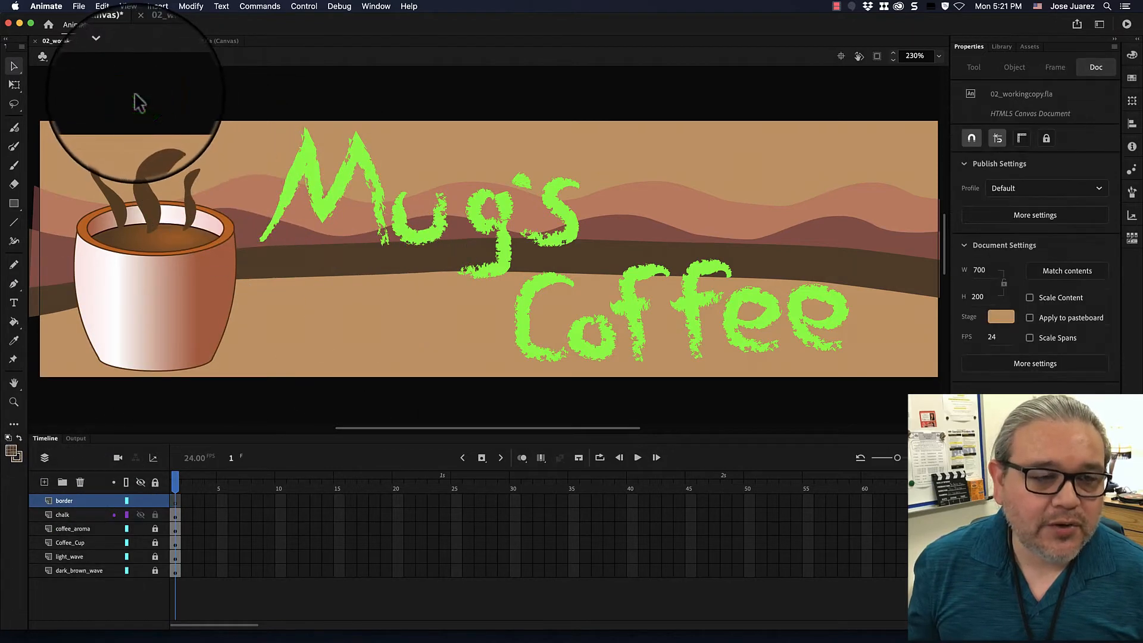
click(14, 226)
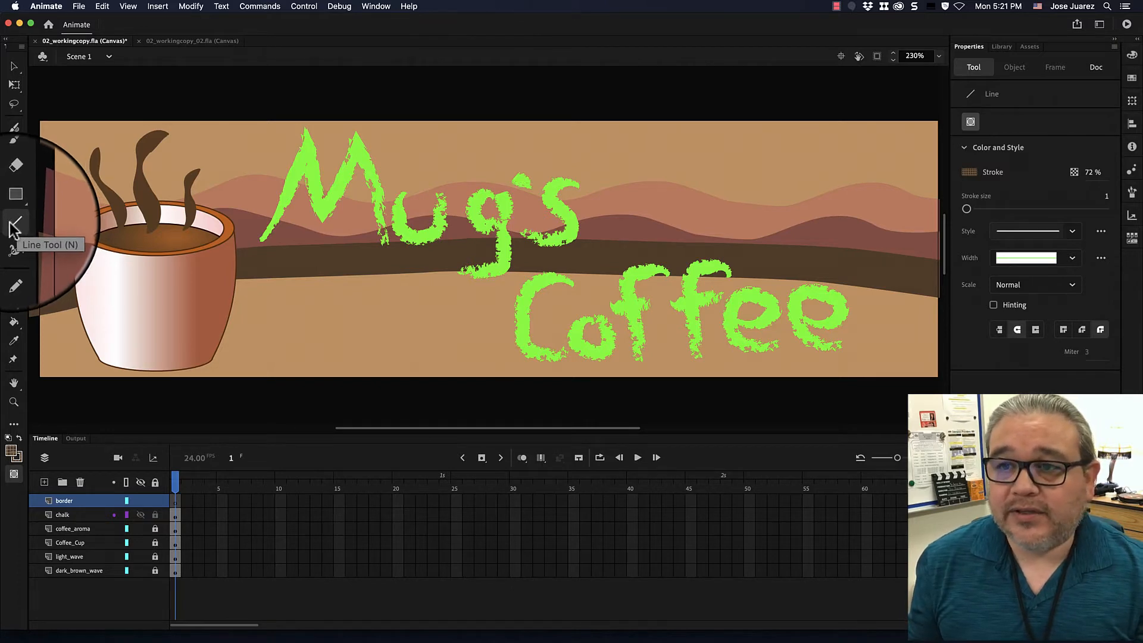
click(13, 225)
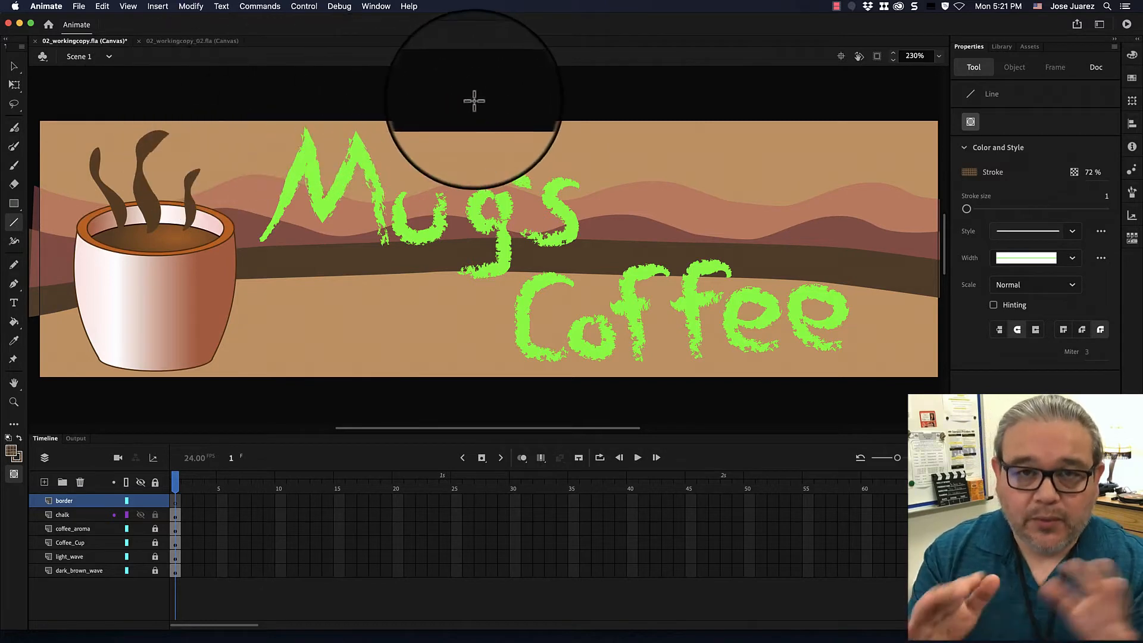
click(1020, 184)
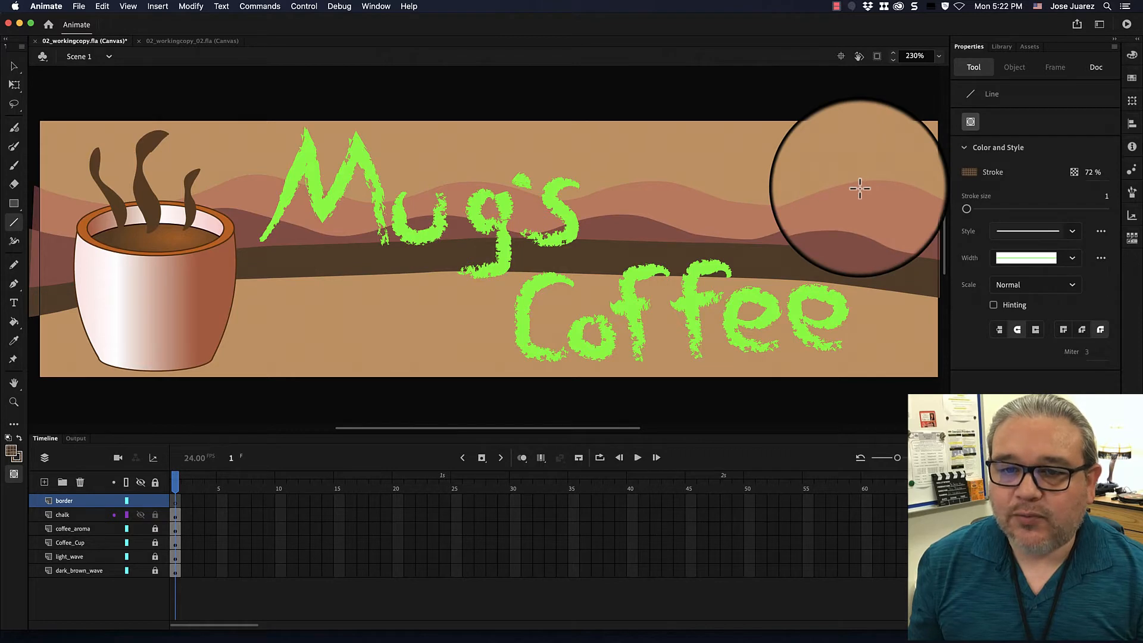
click(975, 171)
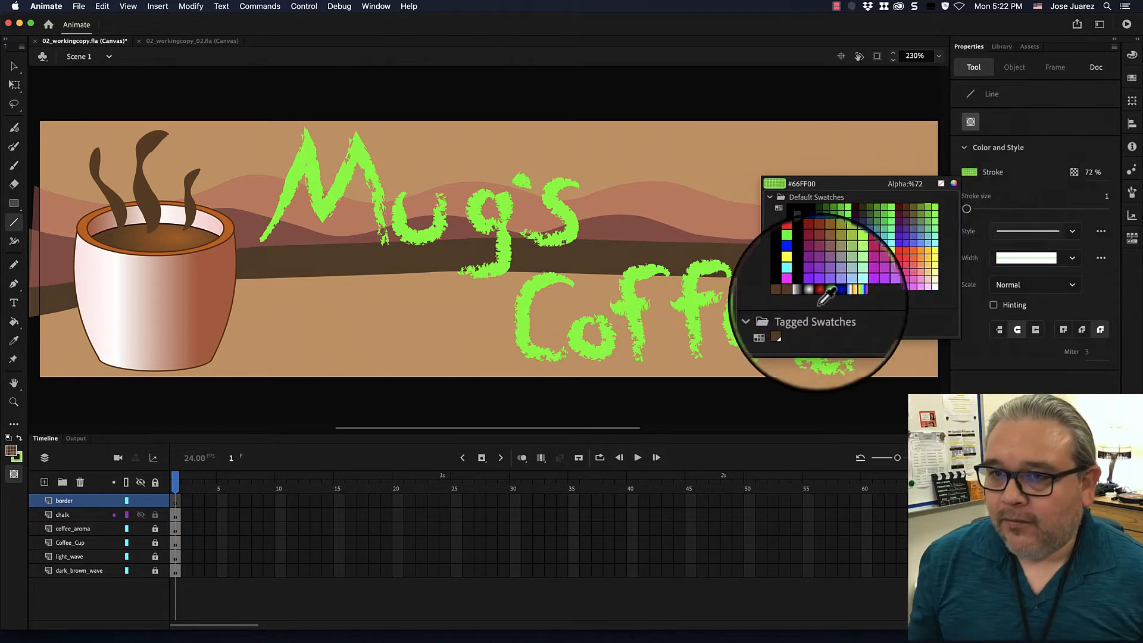
click(791, 325)
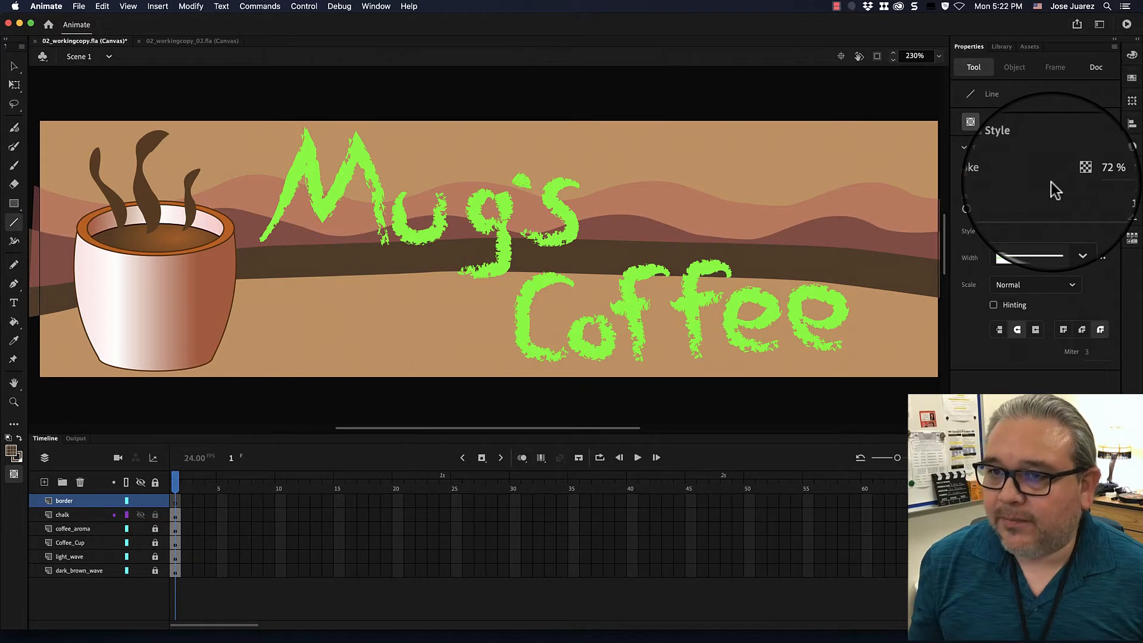
Set the Line tool's stroke alpha to 100%.
click(1072, 172)
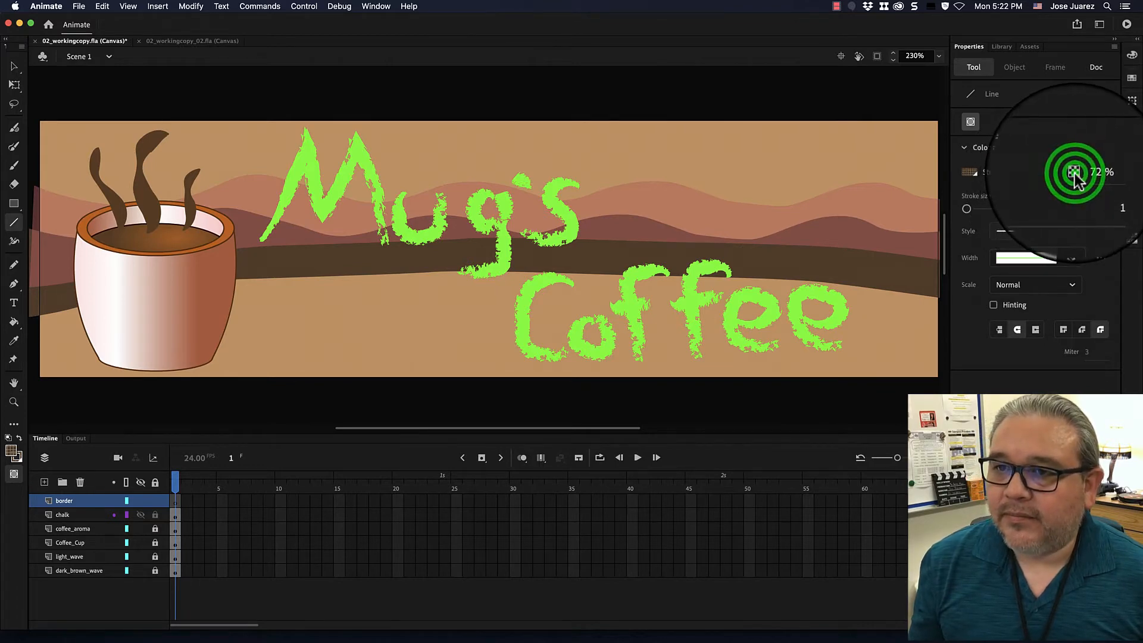
click(1087, 173)
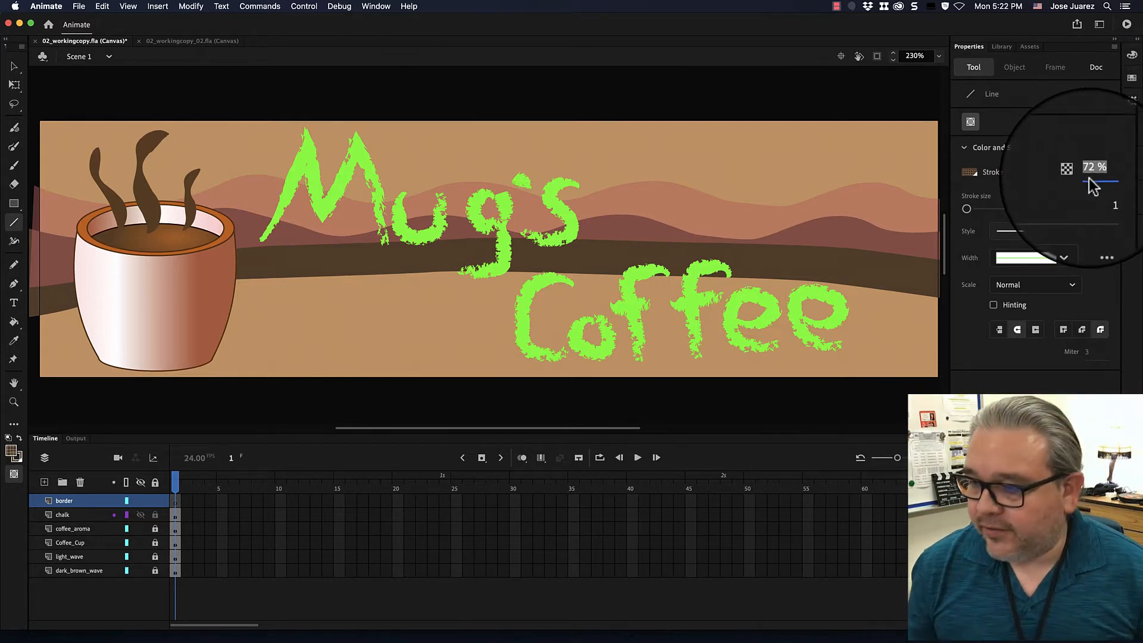
click(1090, 172)
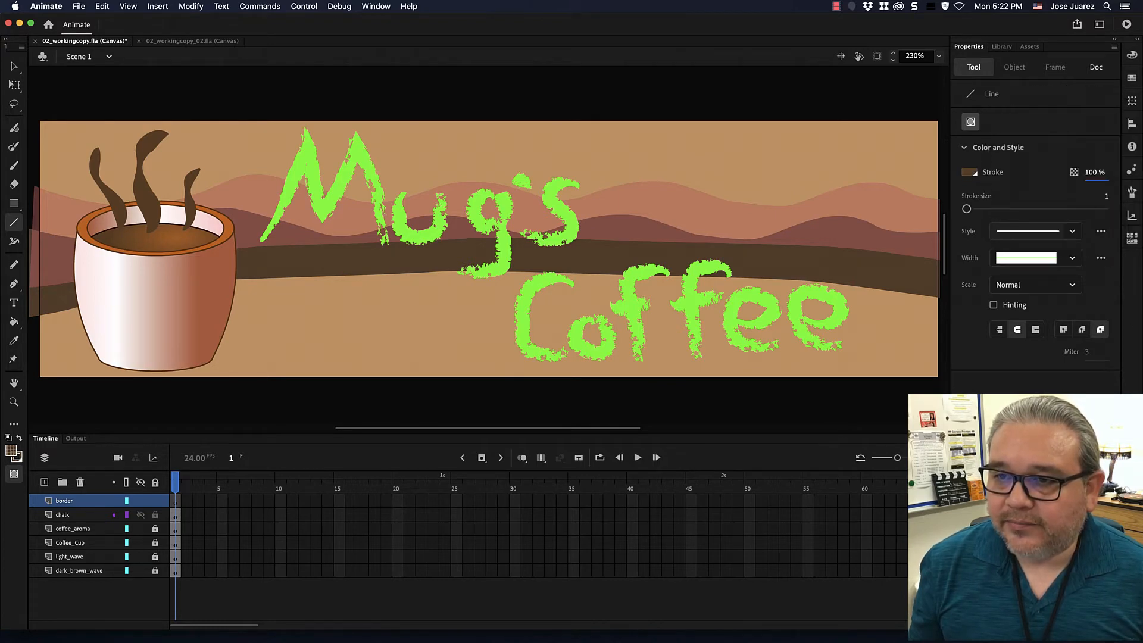
click(1018, 378)
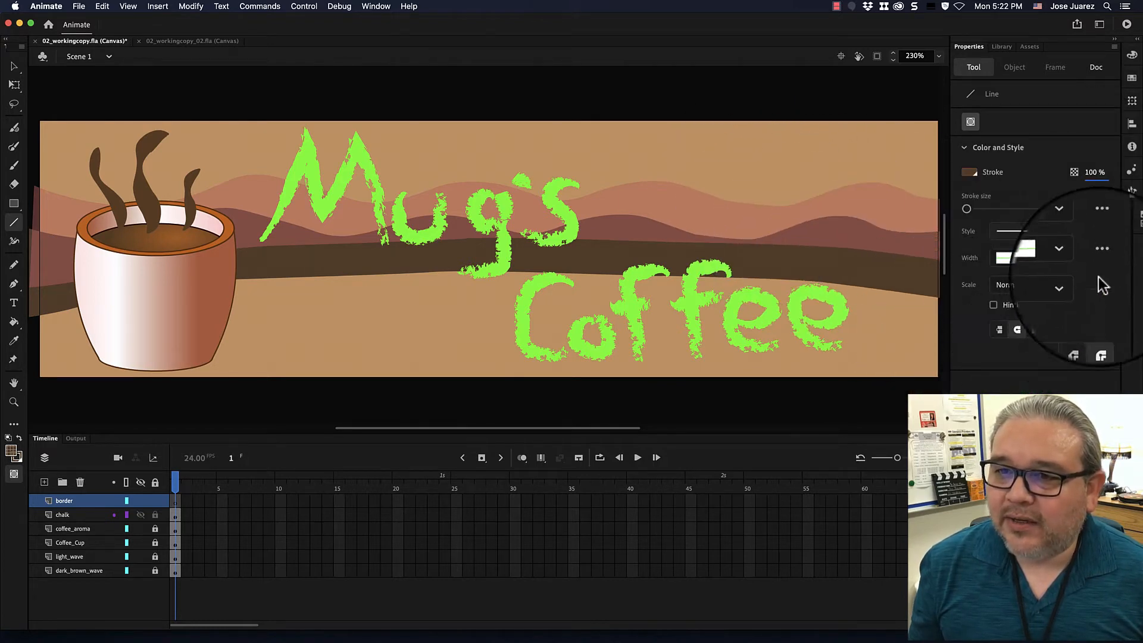
Set the Line tool's stroke size to 15.
click(1102, 229)
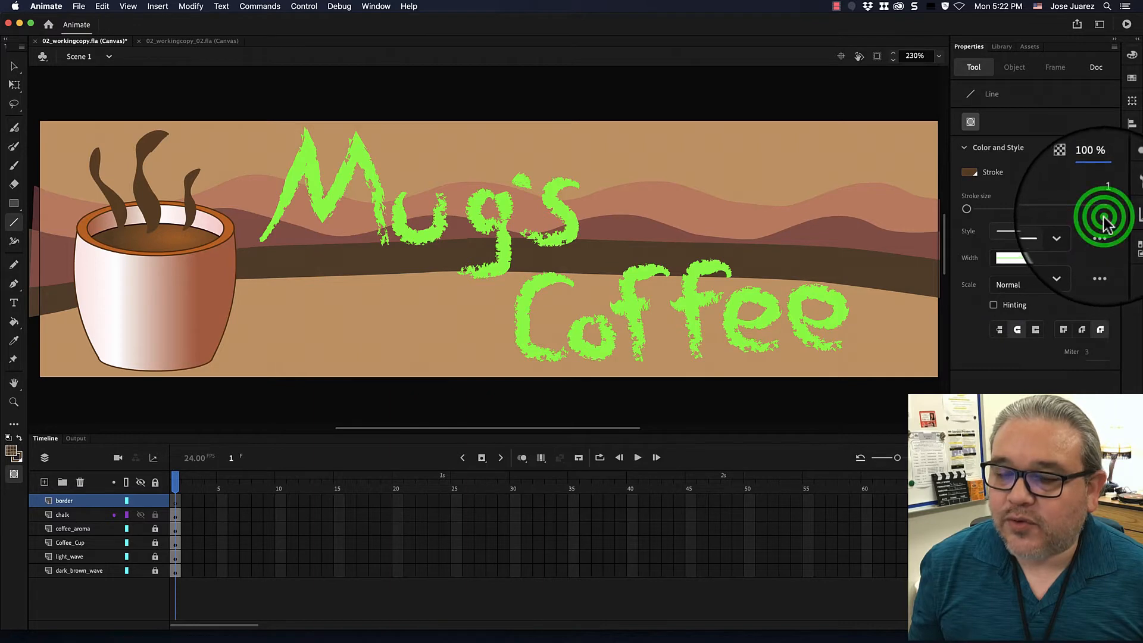
click(1103, 230)
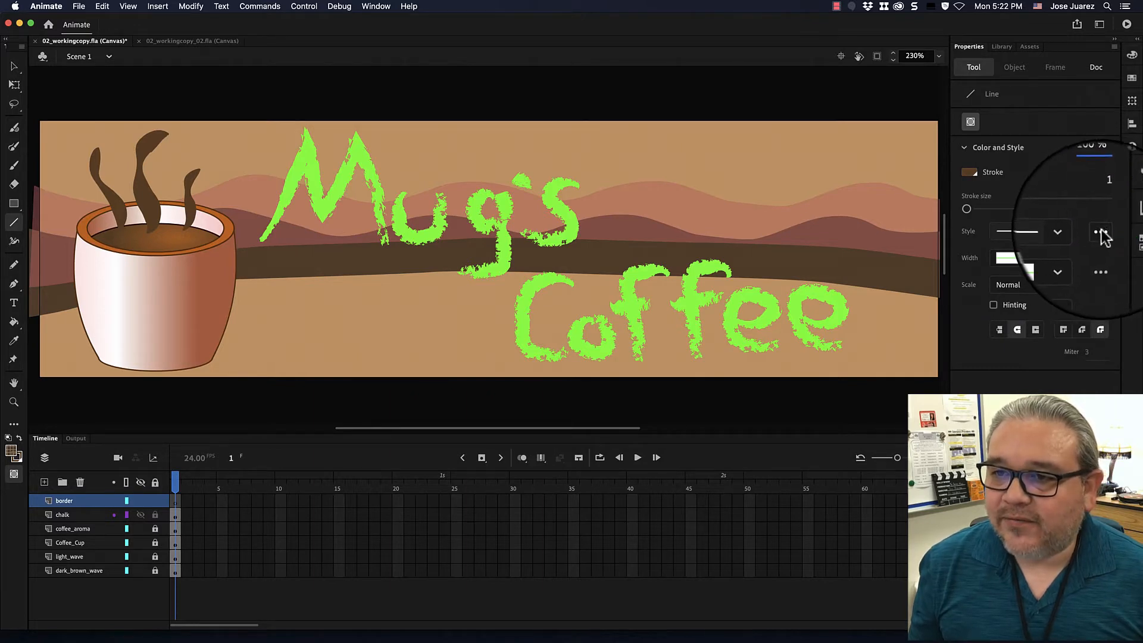
click(1104, 222)
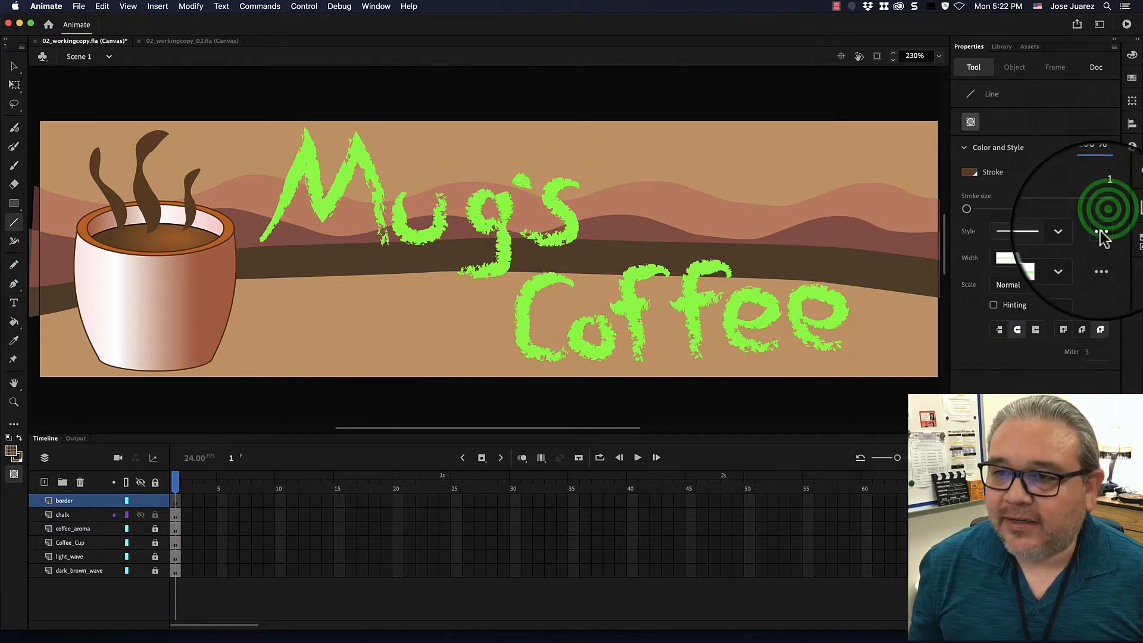
click(966, 208)
drag(967, 209, 977, 208)
click(1082, 196)
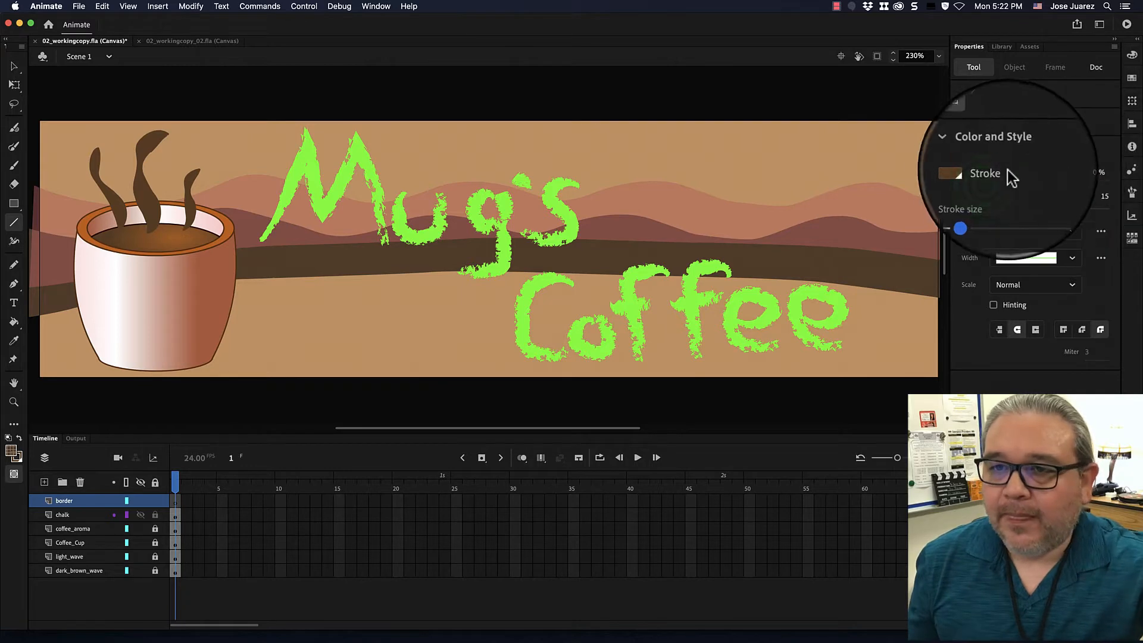
click(990, 177)
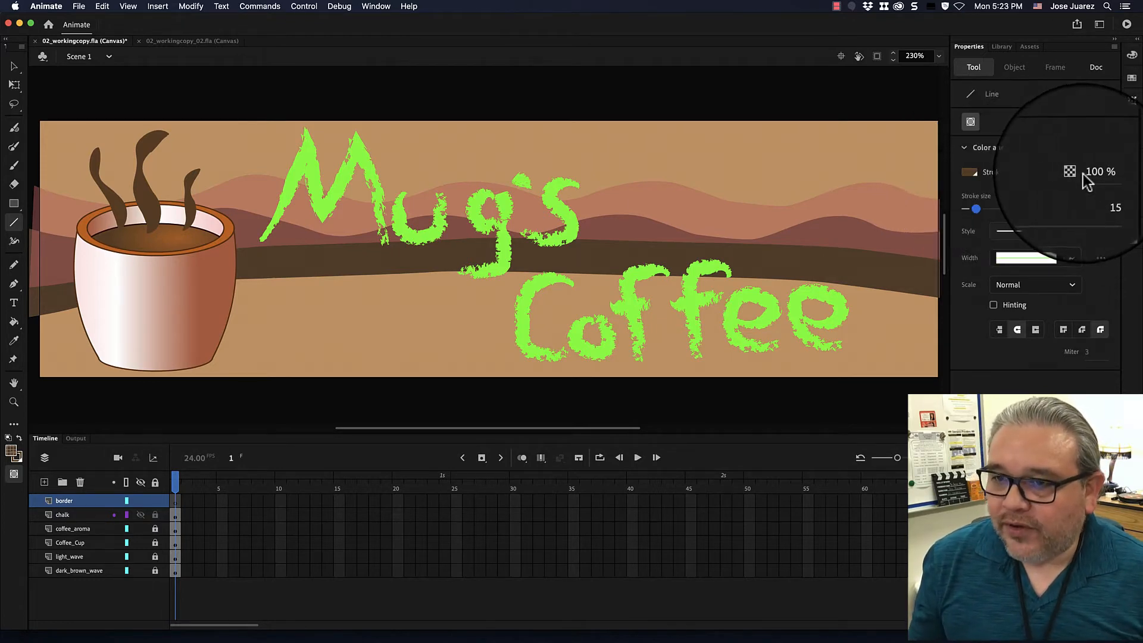
click(1082, 197)
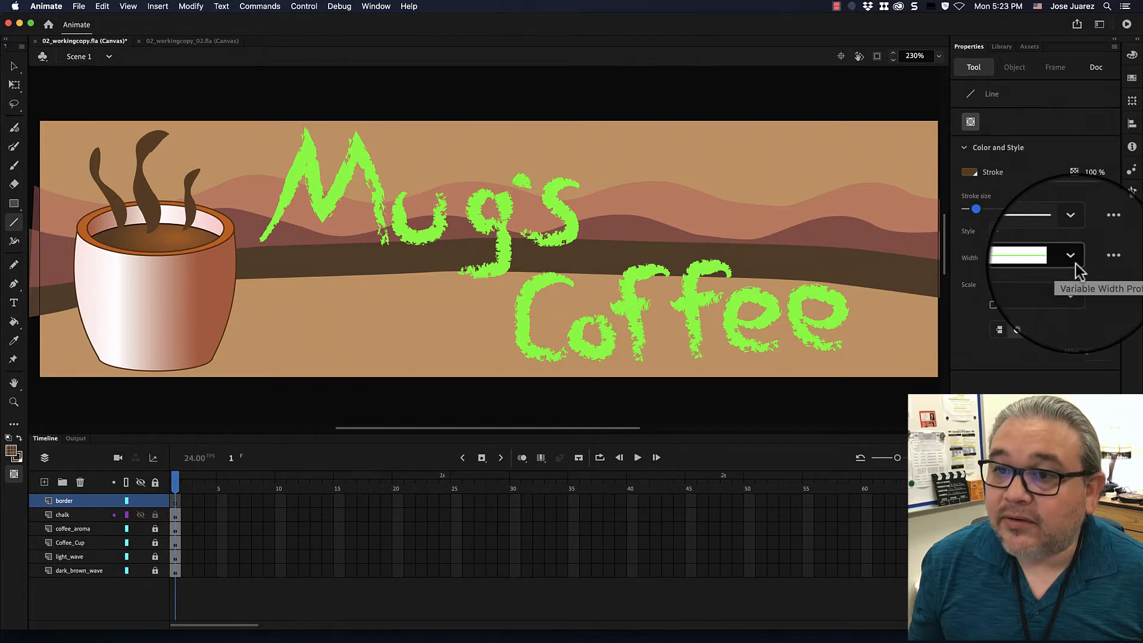
Open the Brush Library from the Line tool's stroke style options.
click(1049, 209)
click(1109, 223)
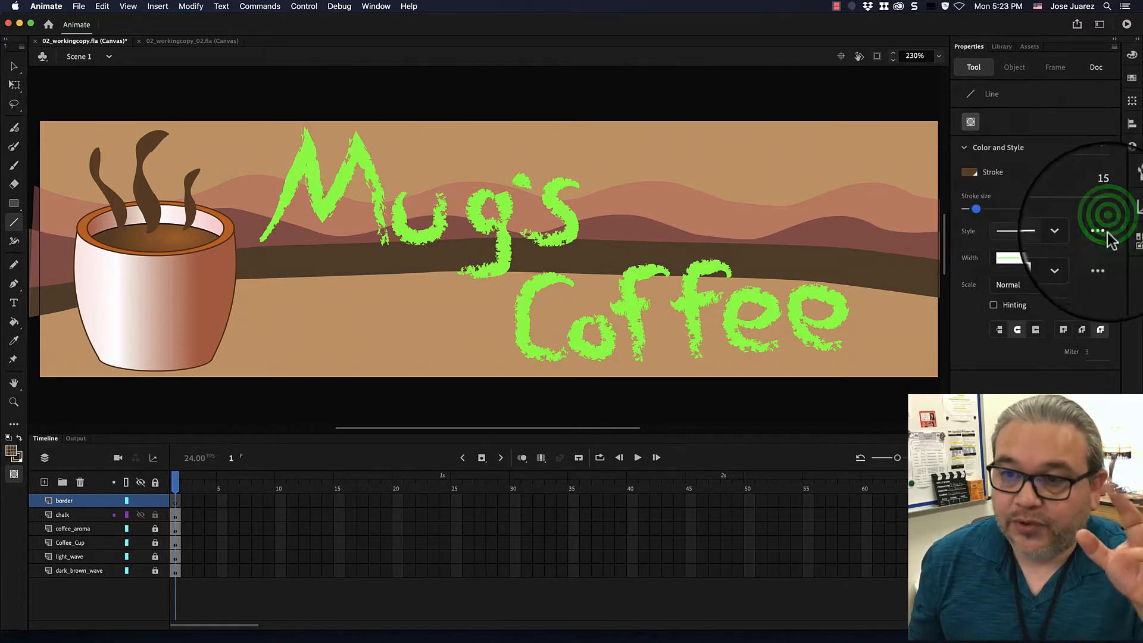
click(1108, 239)
click(1105, 240)
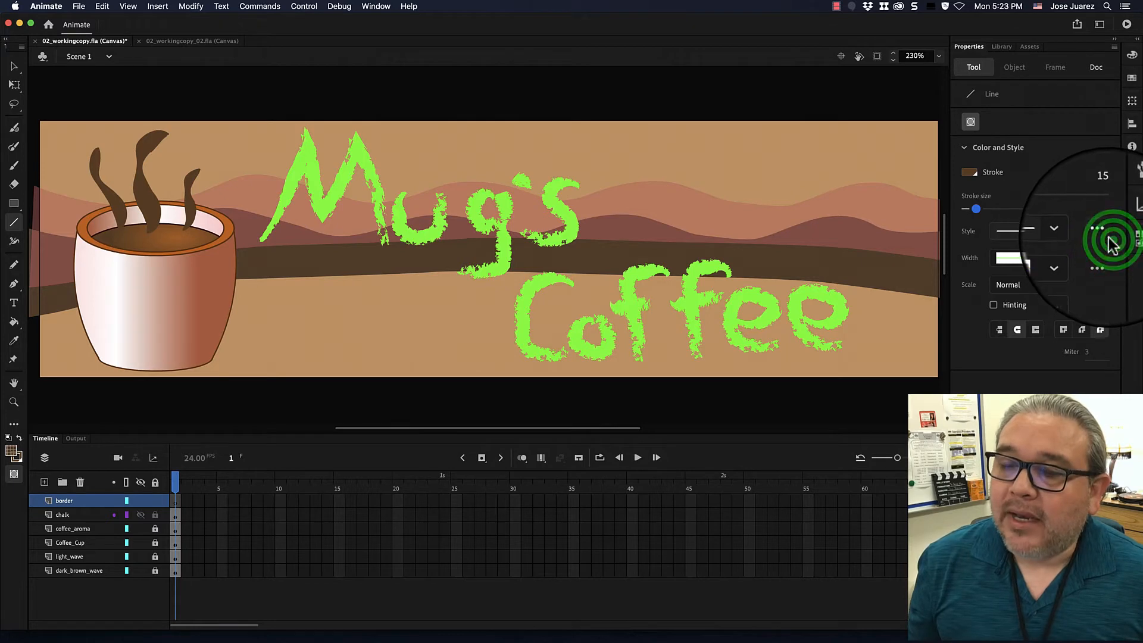
click(1110, 239)
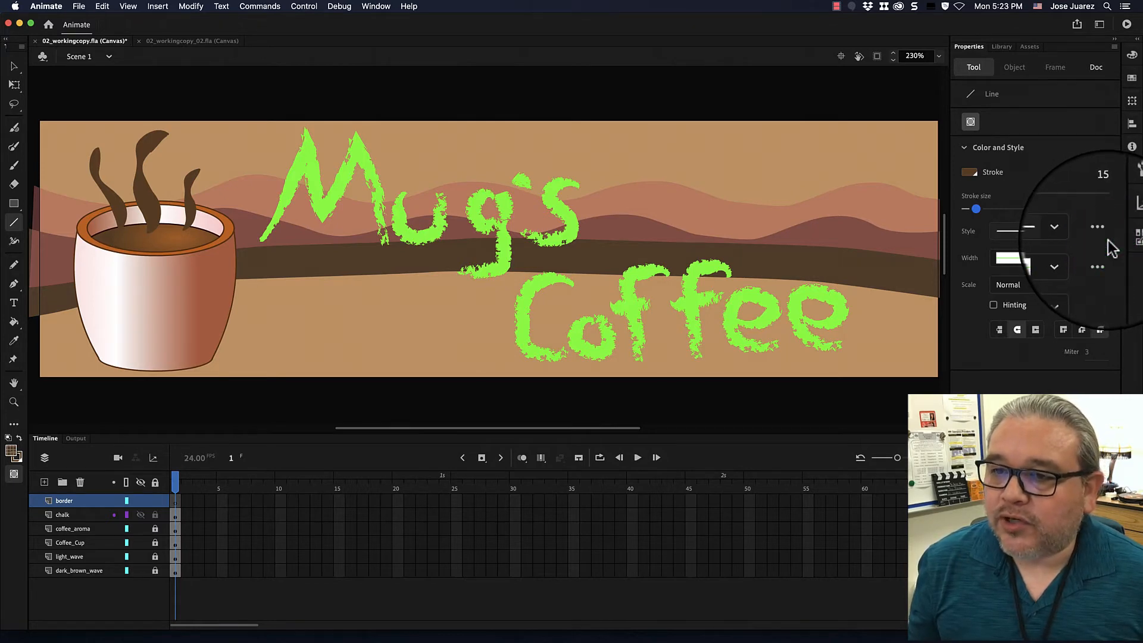
click(1101, 236)
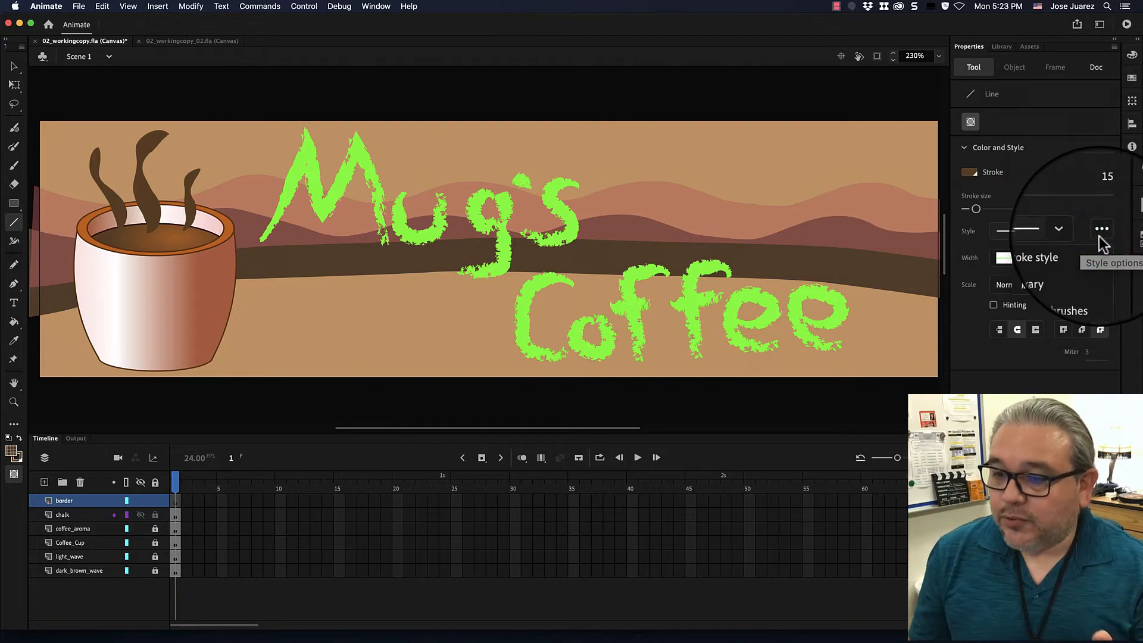
click(1056, 270)
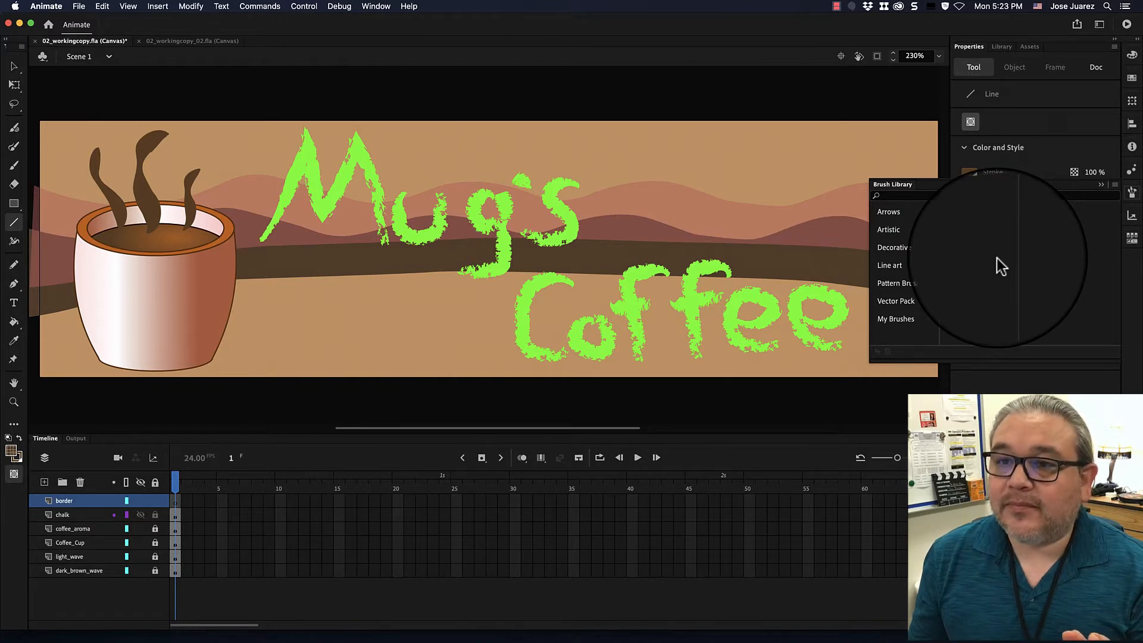
Apply the Dashed Square 1.3 brush from the Dashed group of Pattern Brushes as the stroke style, and close the Brush Library.
click(913, 286)
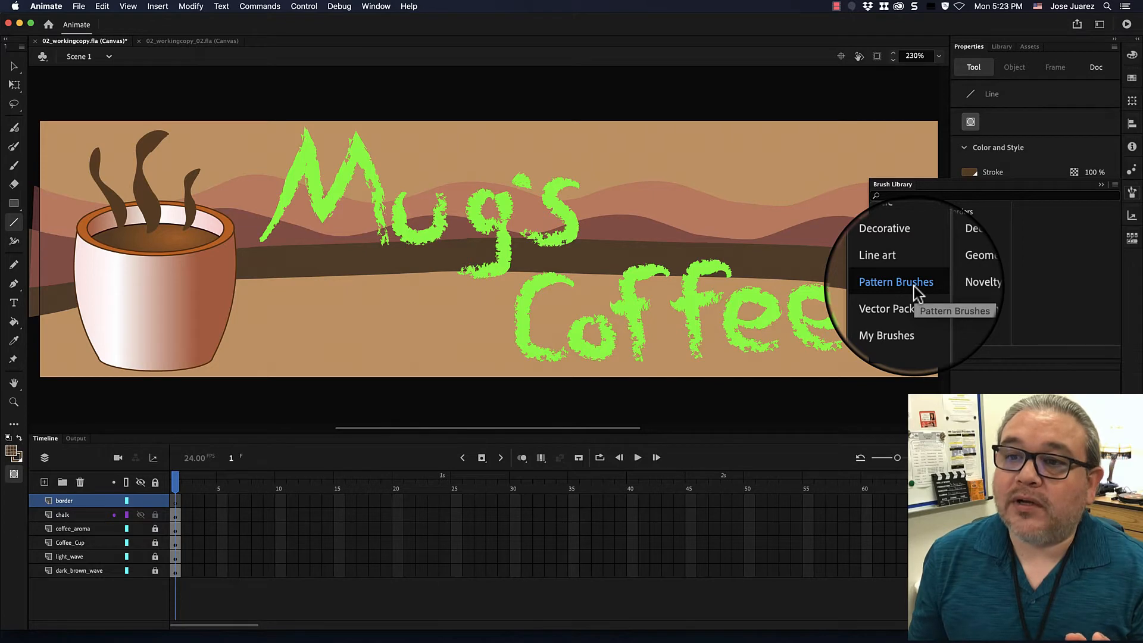
click(960, 229)
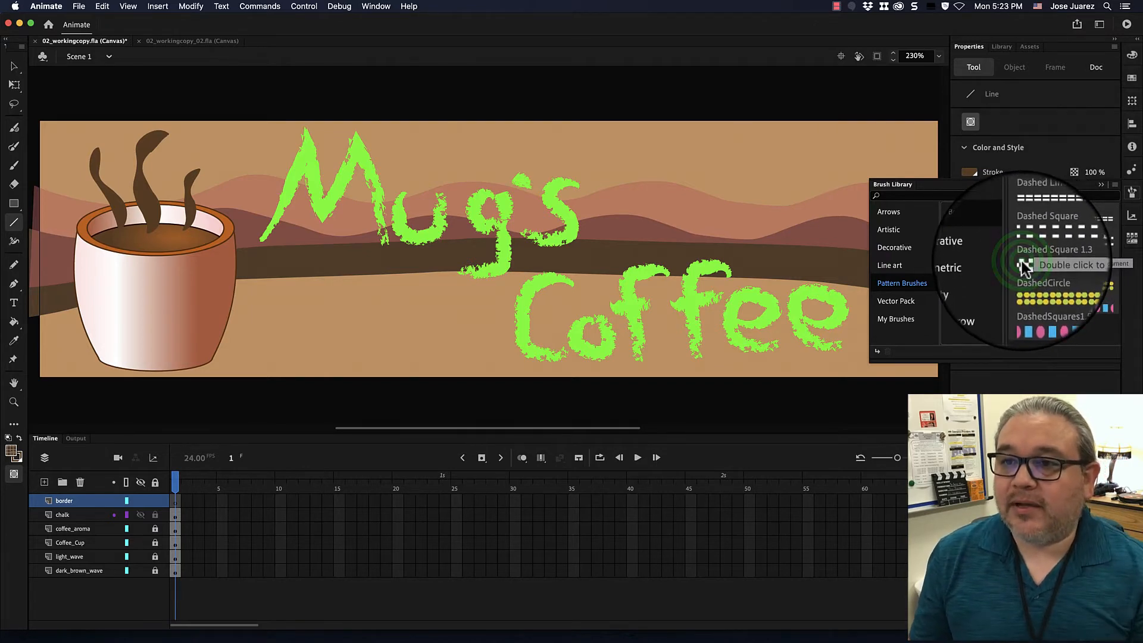
double_click(1021, 264)
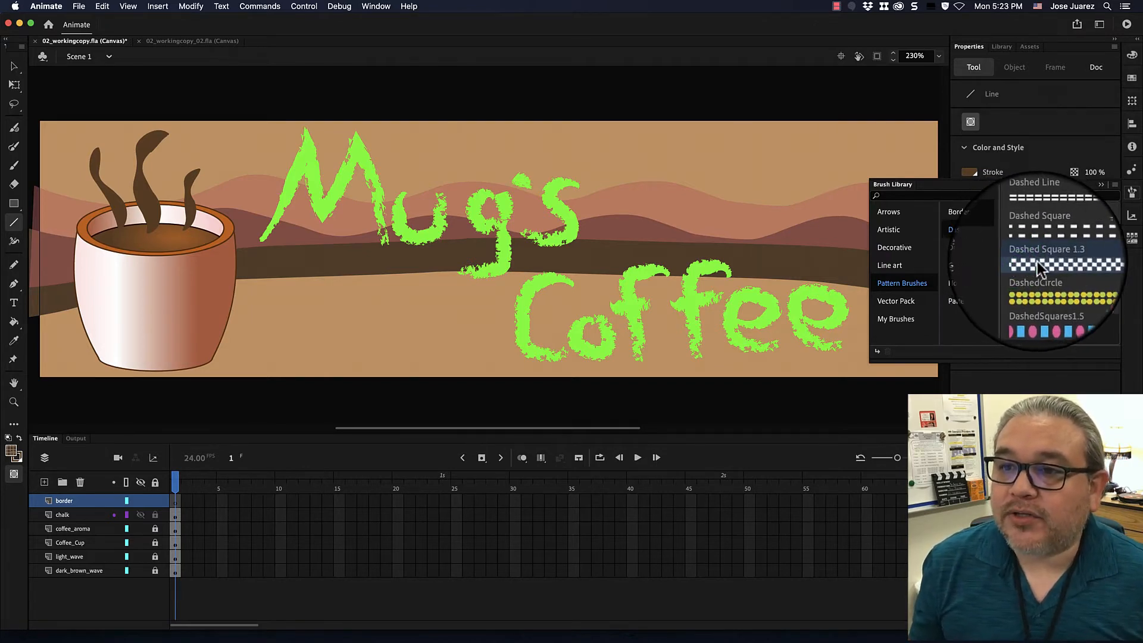
double_click(1037, 264)
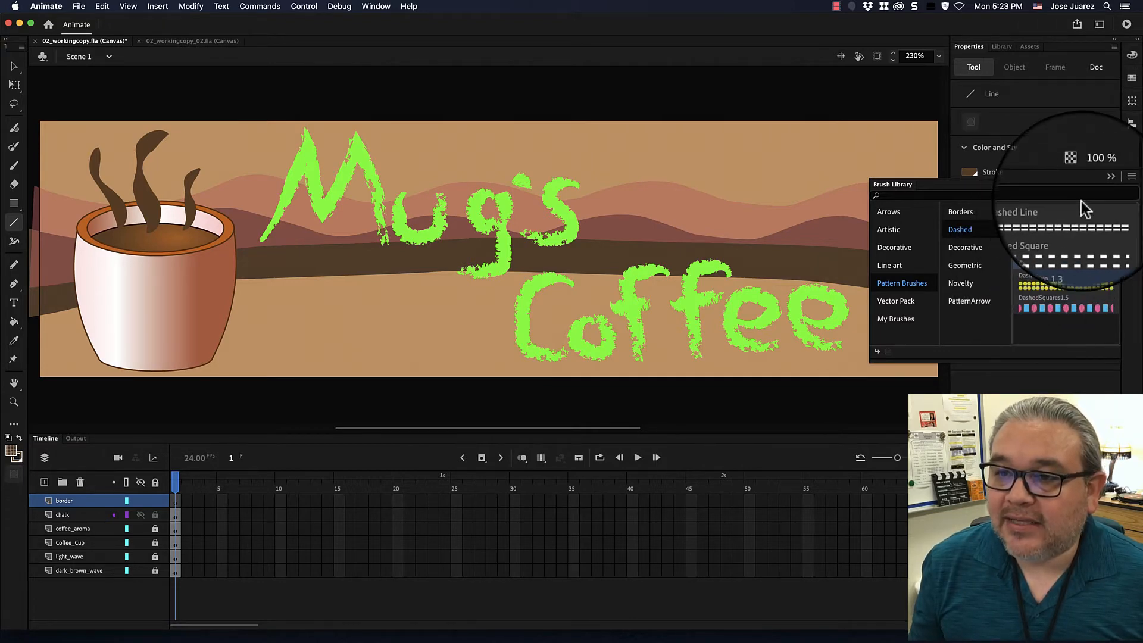
click(1100, 185)
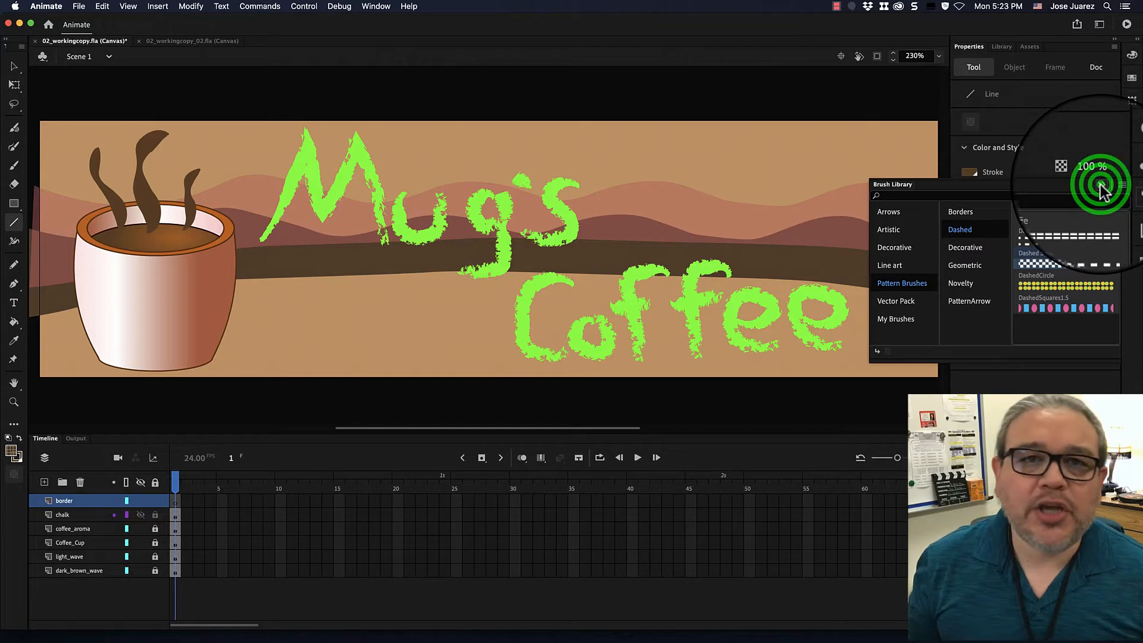
click(970, 234)
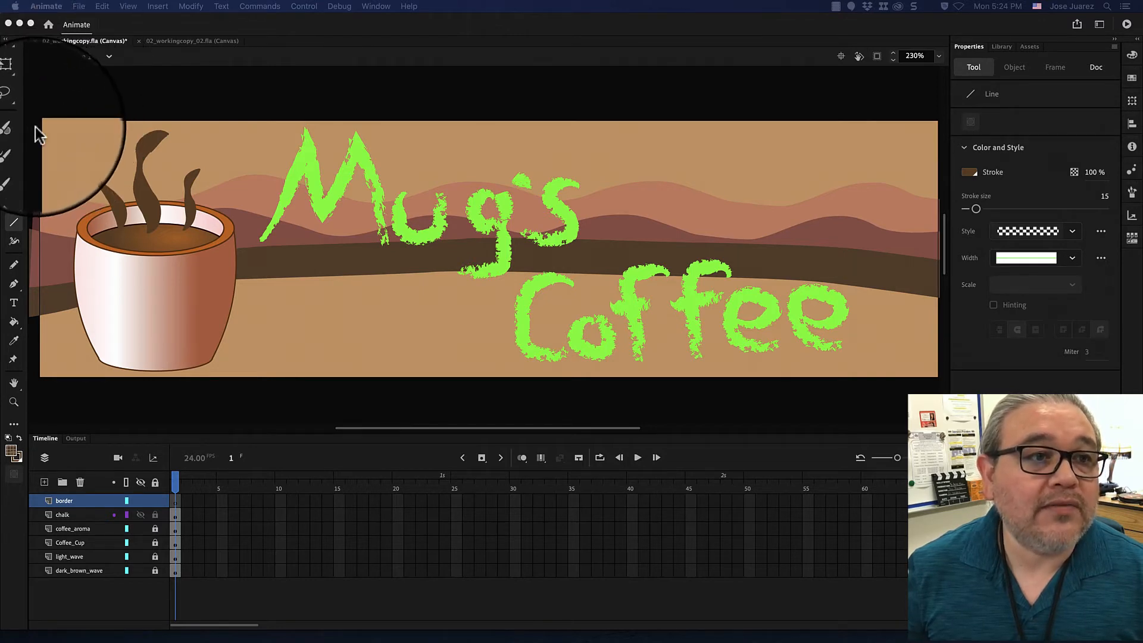
Draw horizontal checkered lines along the banner's upper and lower edges, about 713 and 704 px long.
click(34, 127)
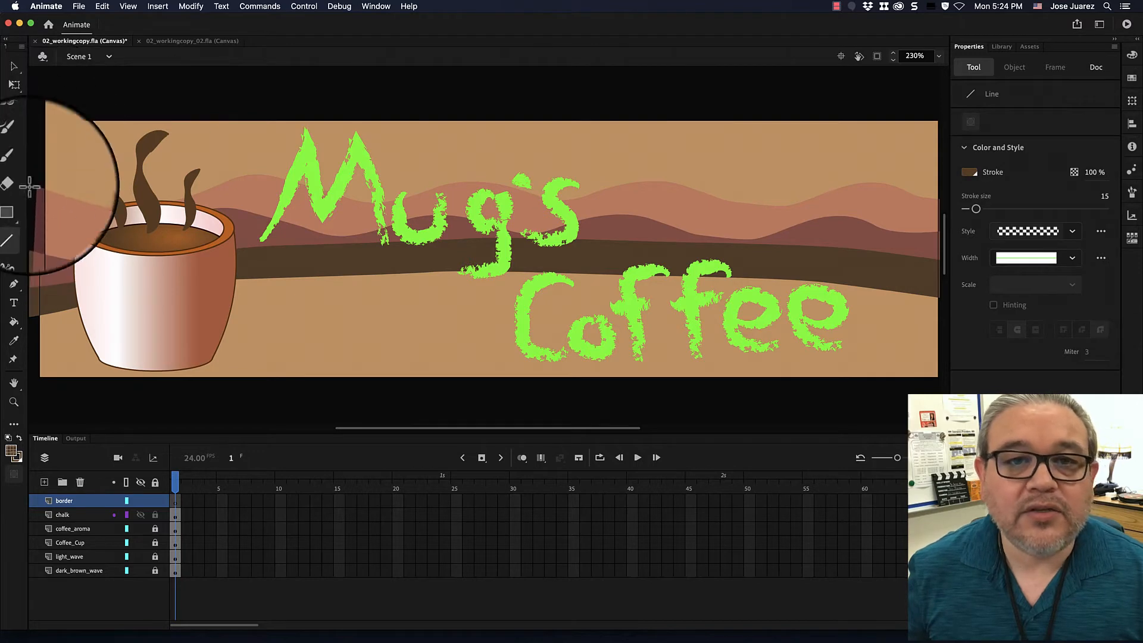
click(36, 130)
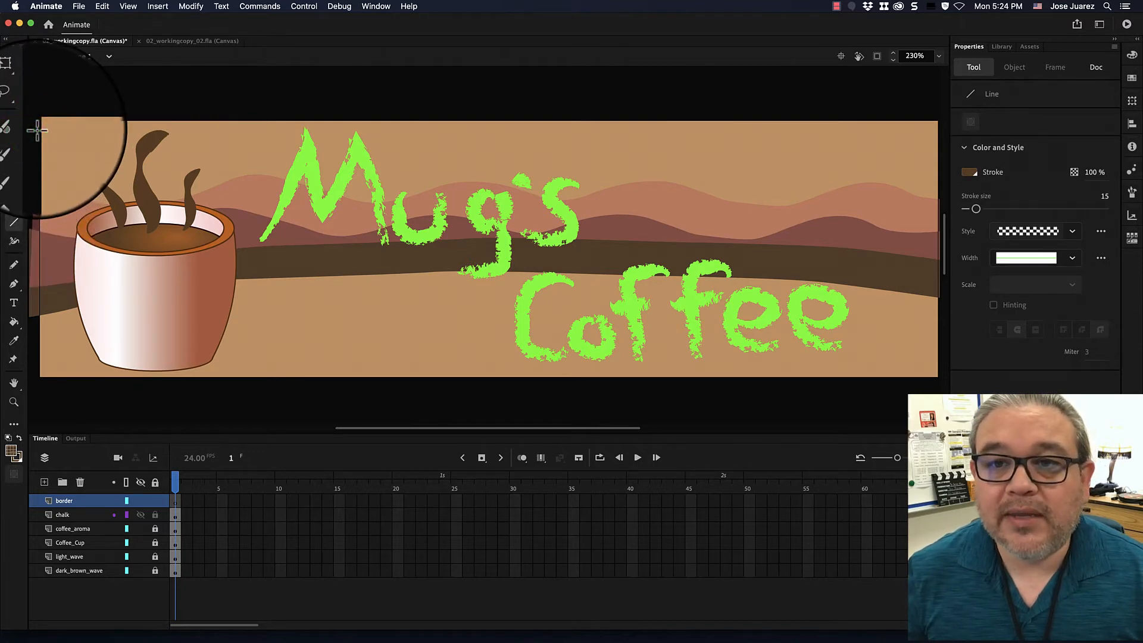
mouse_move(37, 129)
mouse_down()
mouse_move(807, 152)
mouse_move(806, 187)
mouse_move(827, 158)
mouse_move(886, 155)
mouse_move(787, 145)
mouse_up()
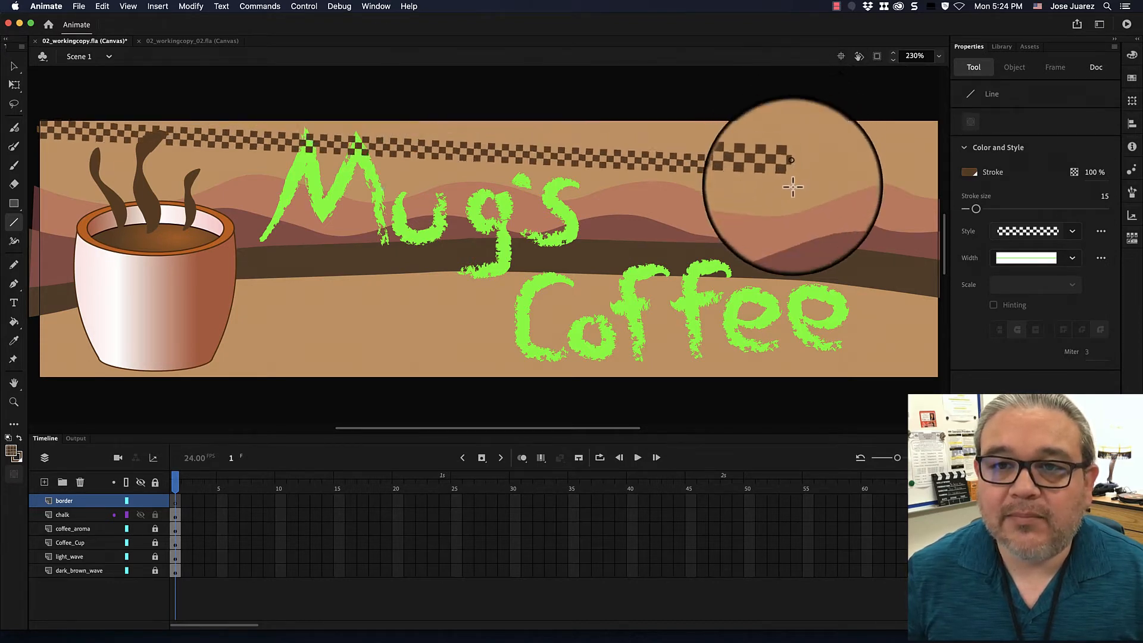
drag(793, 187, 942, 180)
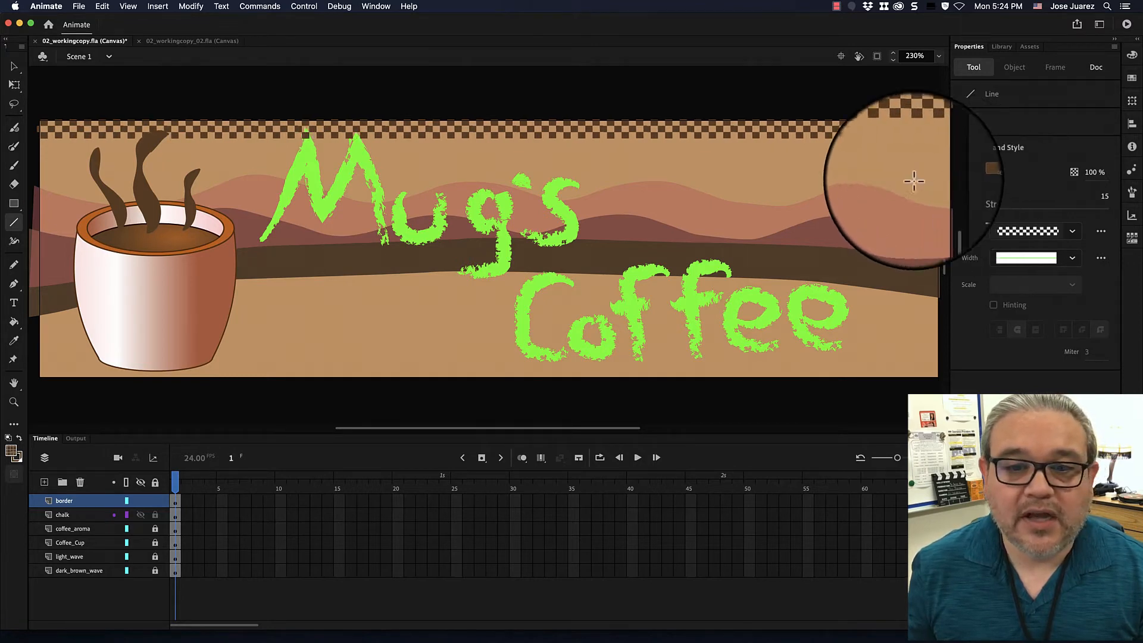
click(37, 370)
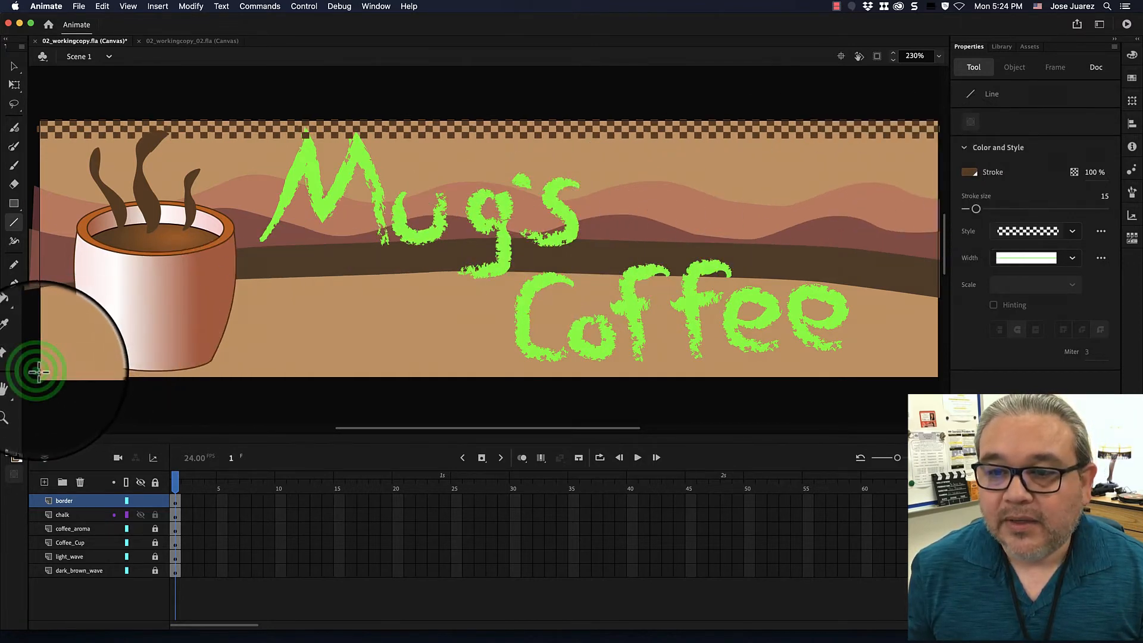
drag(36, 372, 940, 365)
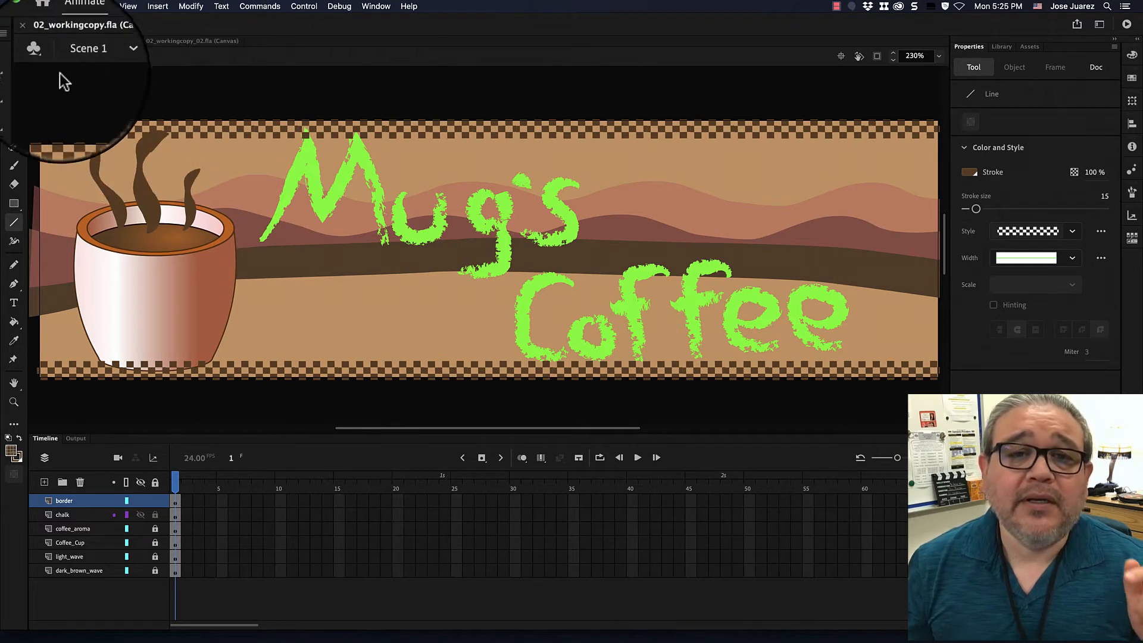
Try bending the upper checkered line downward into a curve with the Selection tool, and undo the bend.
click(15, 67)
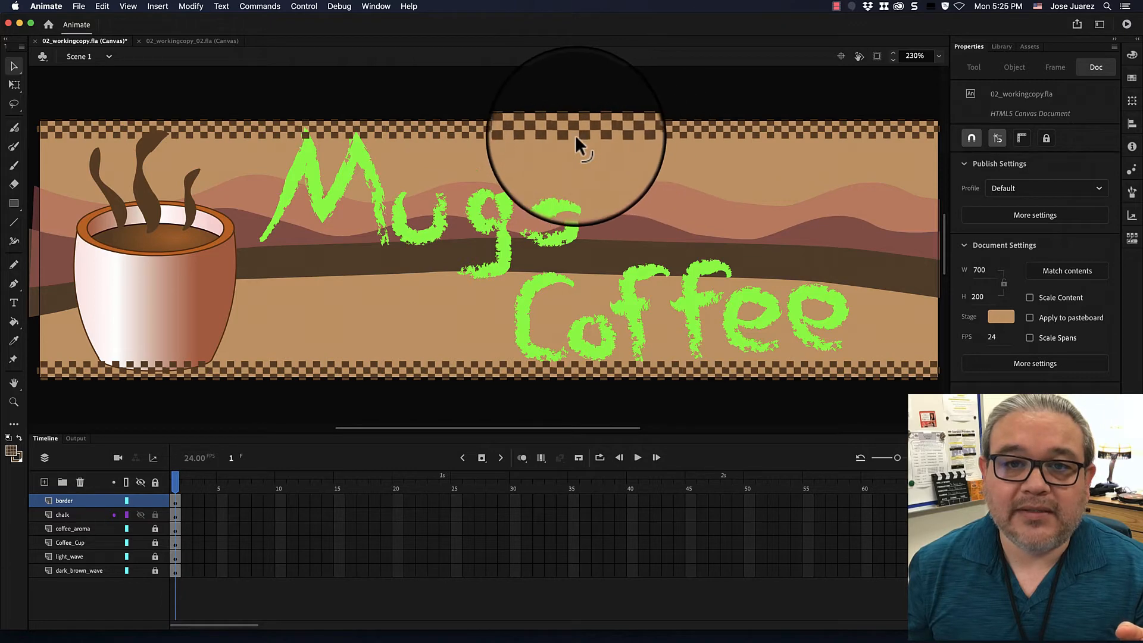
drag(580, 134, 579, 212)
drag(676, 184, 732, 203)
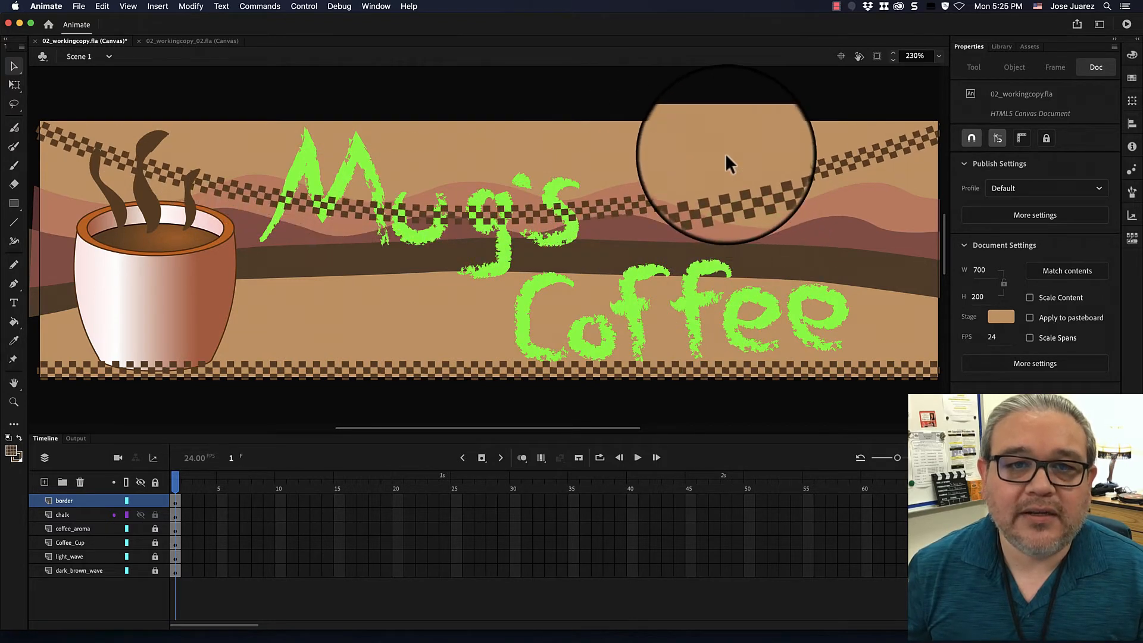
key(super+z)
key(super+z)
key(super+z)
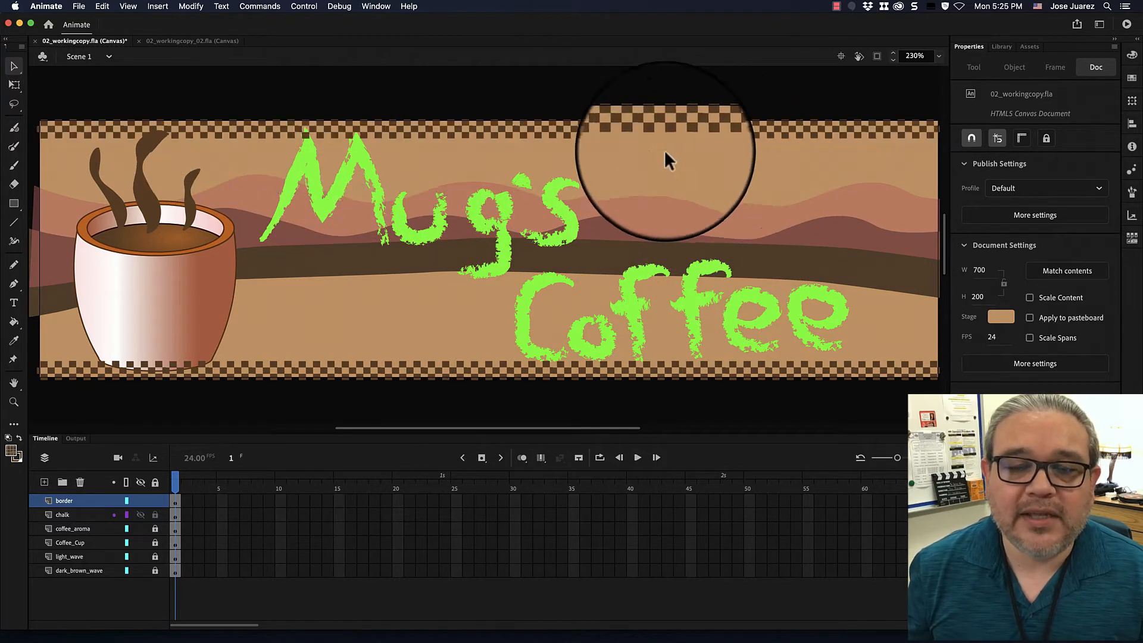
Select the upper checkered line and nudge it down to Y 7.45, within the banner's edge.
click(491, 128)
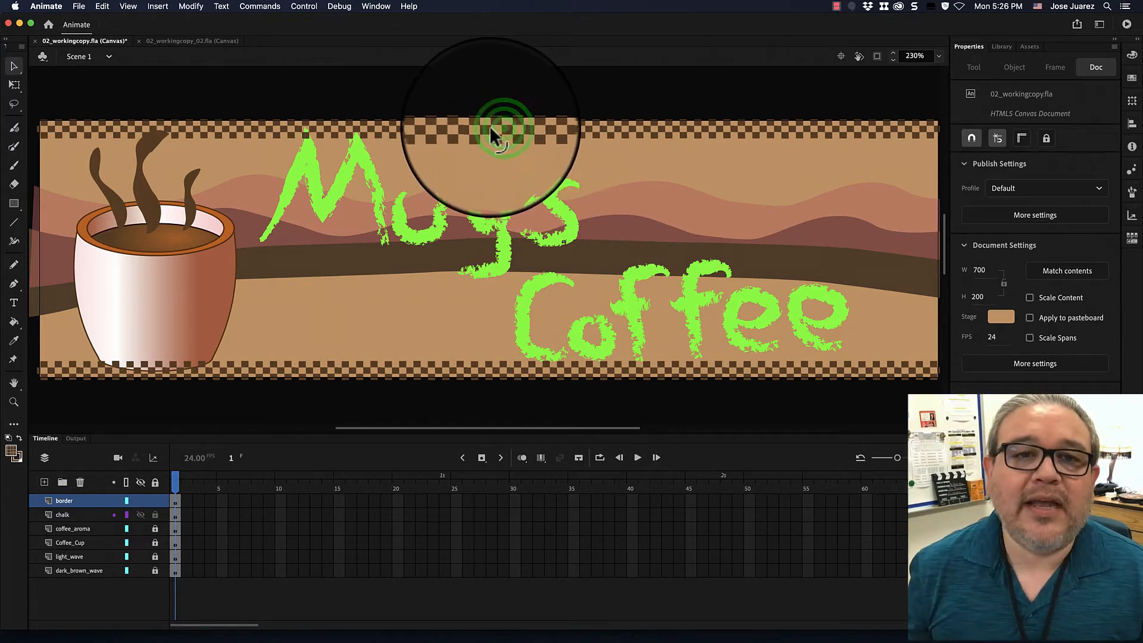
click(498, 130)
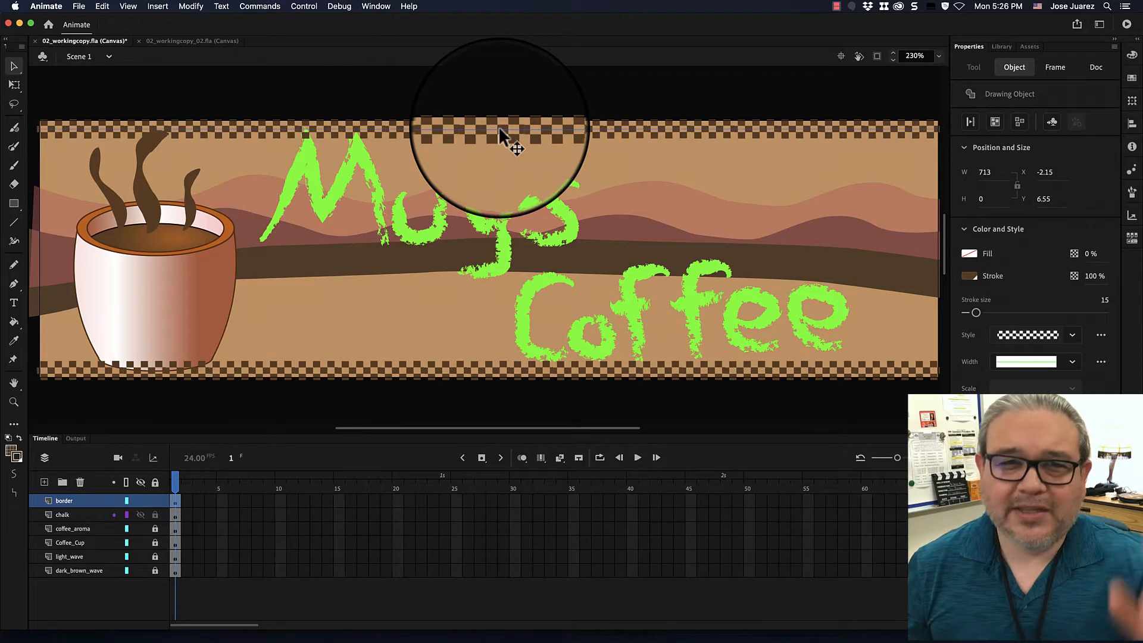
click(500, 128)
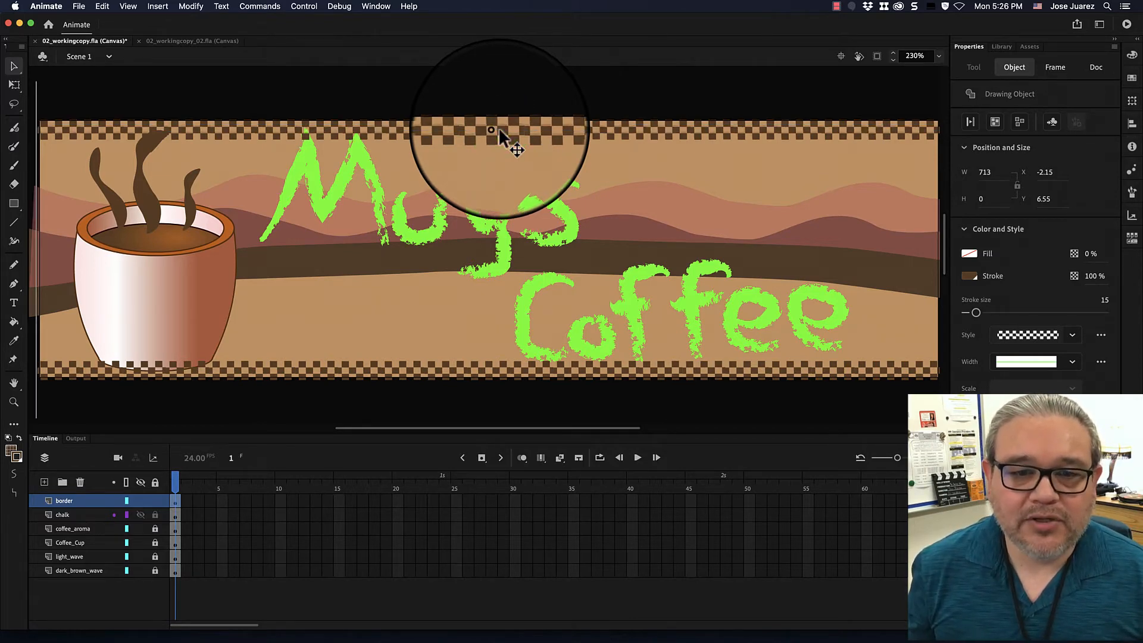
key(Down)
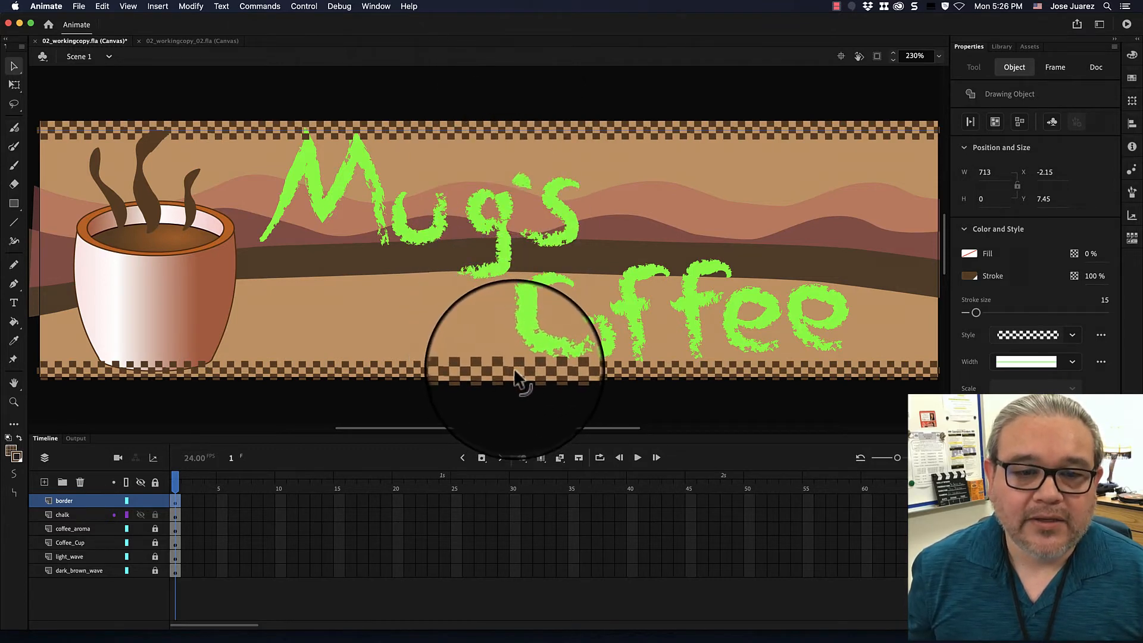
Move the lower checkered line up to Y 193.05, within the banner's edge, and deselect it.
click(491, 368)
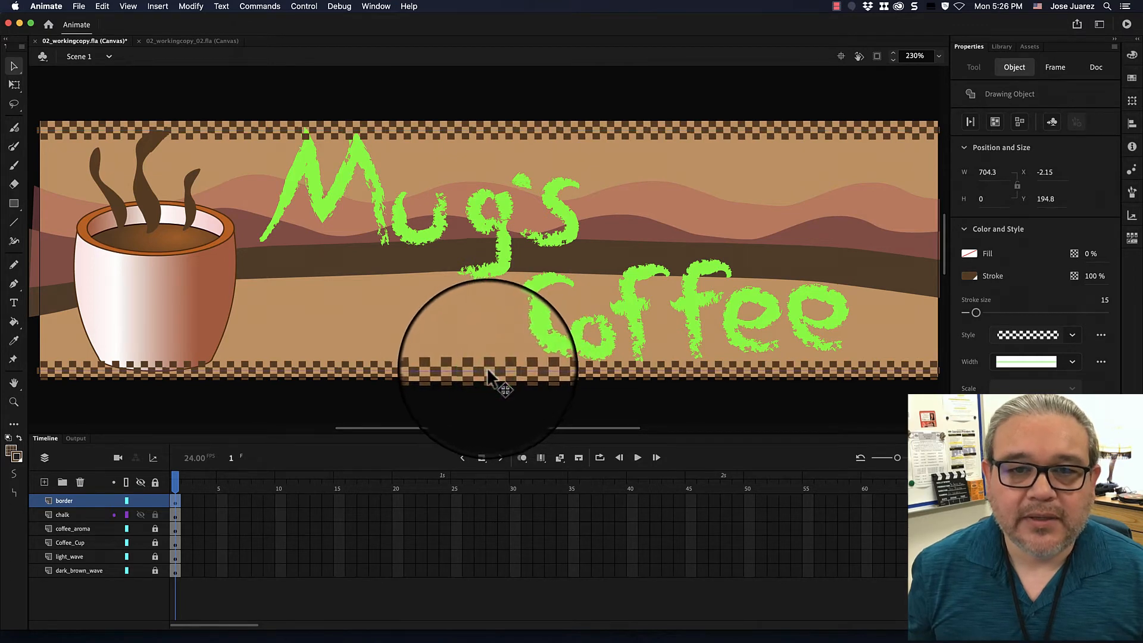
click(507, 372)
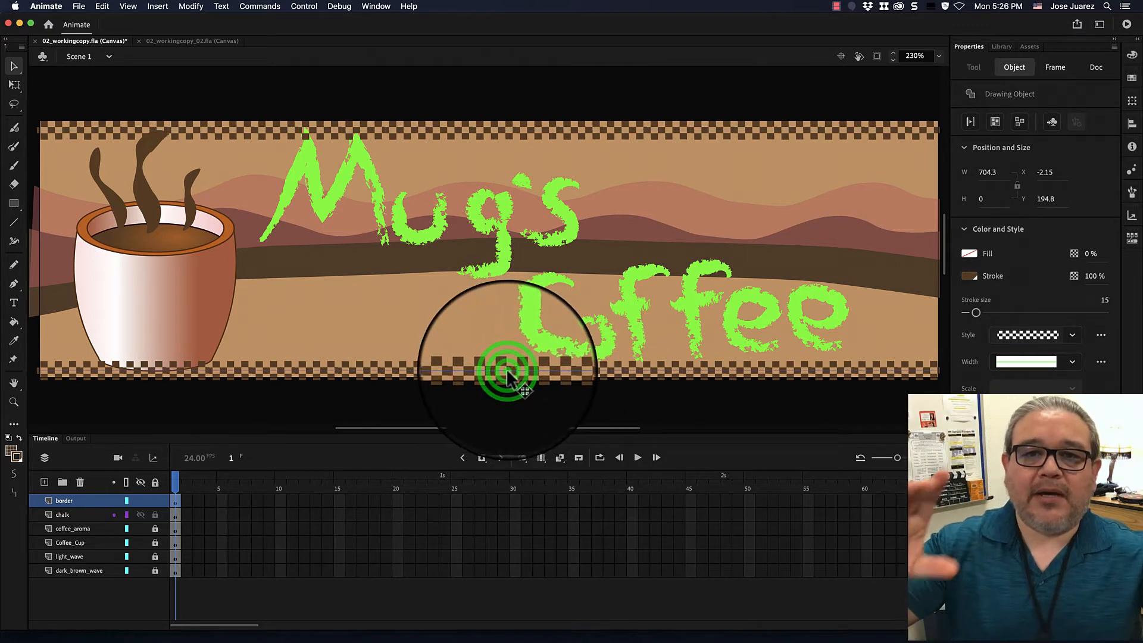
drag(507, 369, 507, 367)
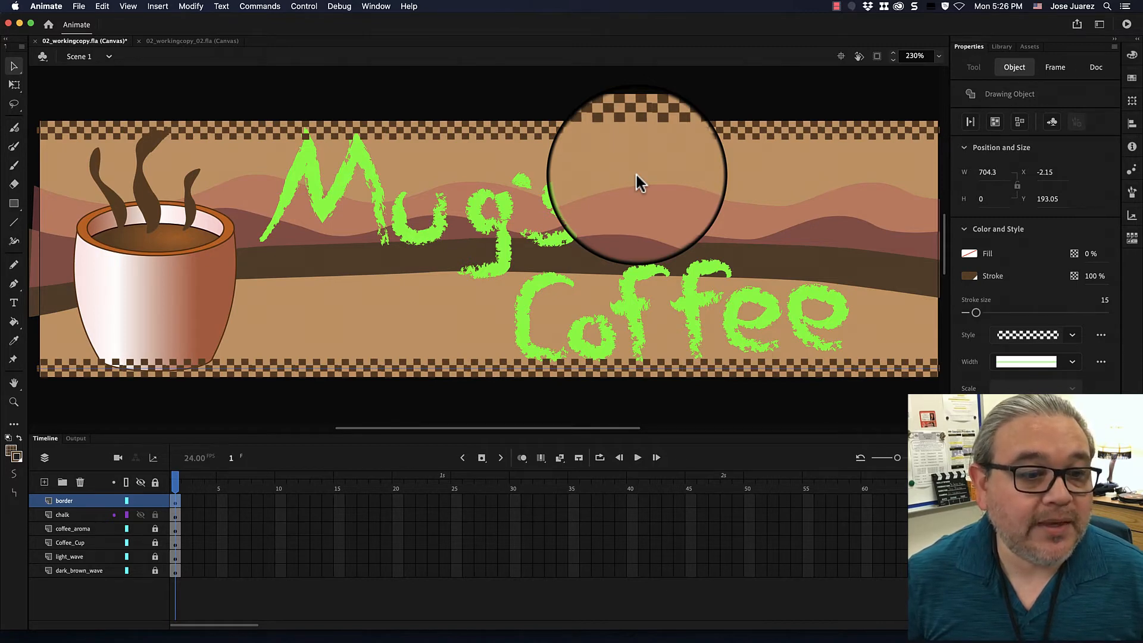
click(136, 280)
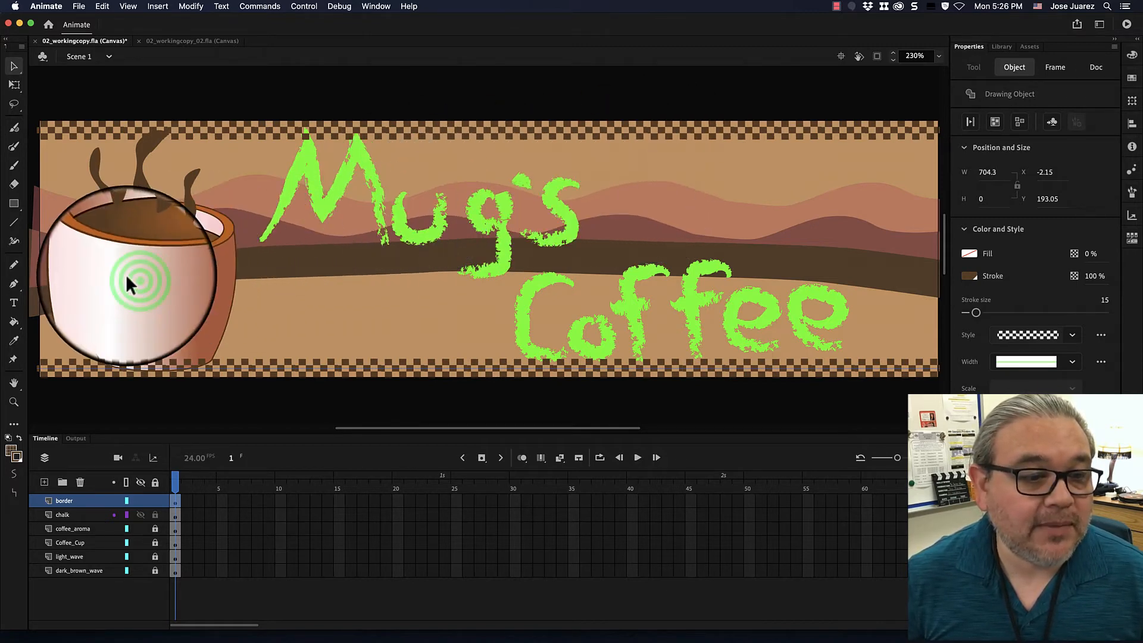
click(162, 308)
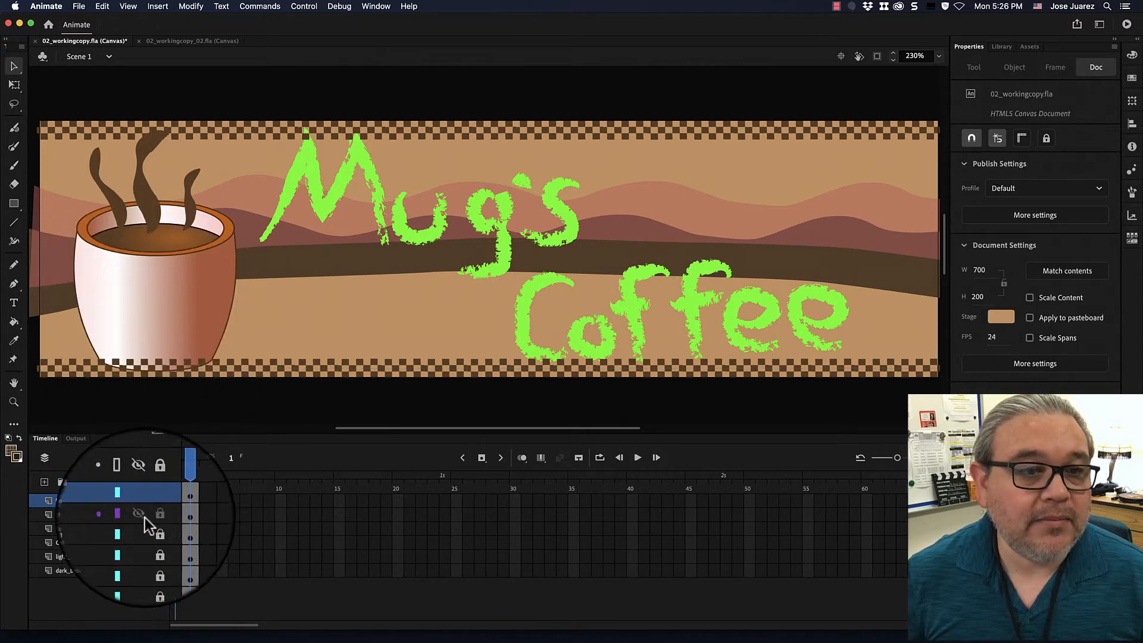
Unlock the Coffee_Cup layer and move the coffee cup up to Y 49.05, clear of the lower checkered border.
click(153, 545)
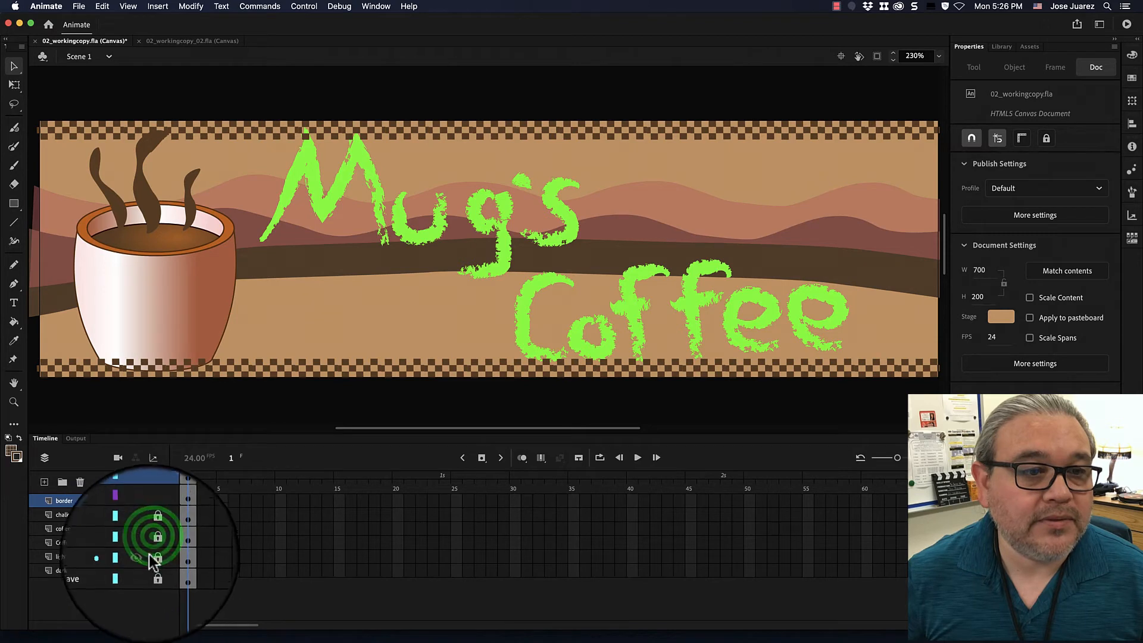
click(163, 317)
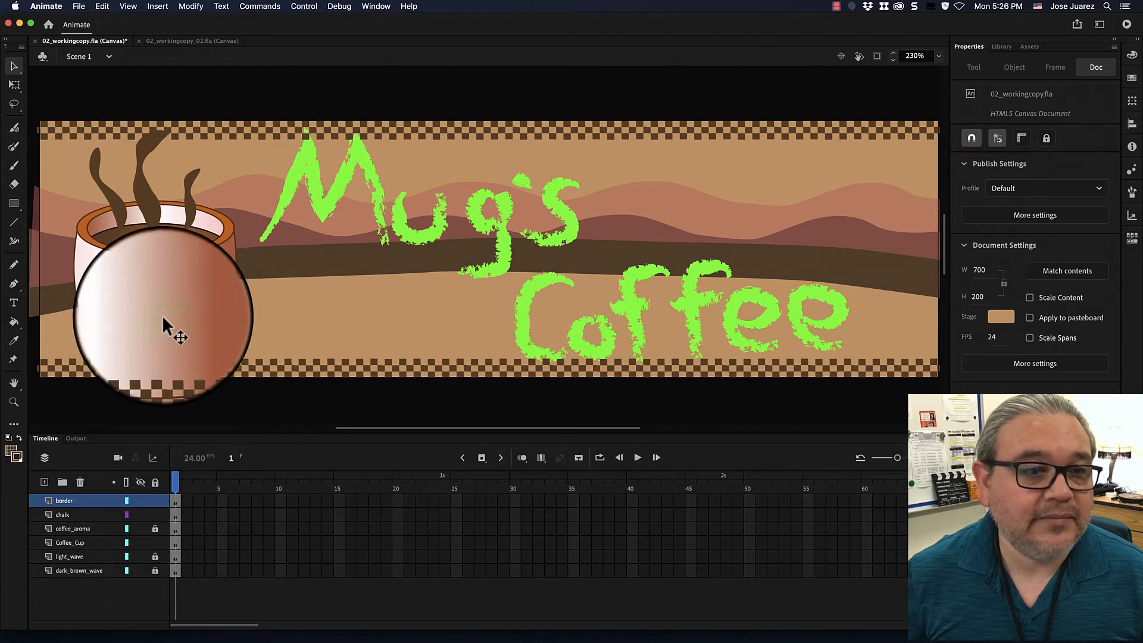
drag(162, 315, 165, 305)
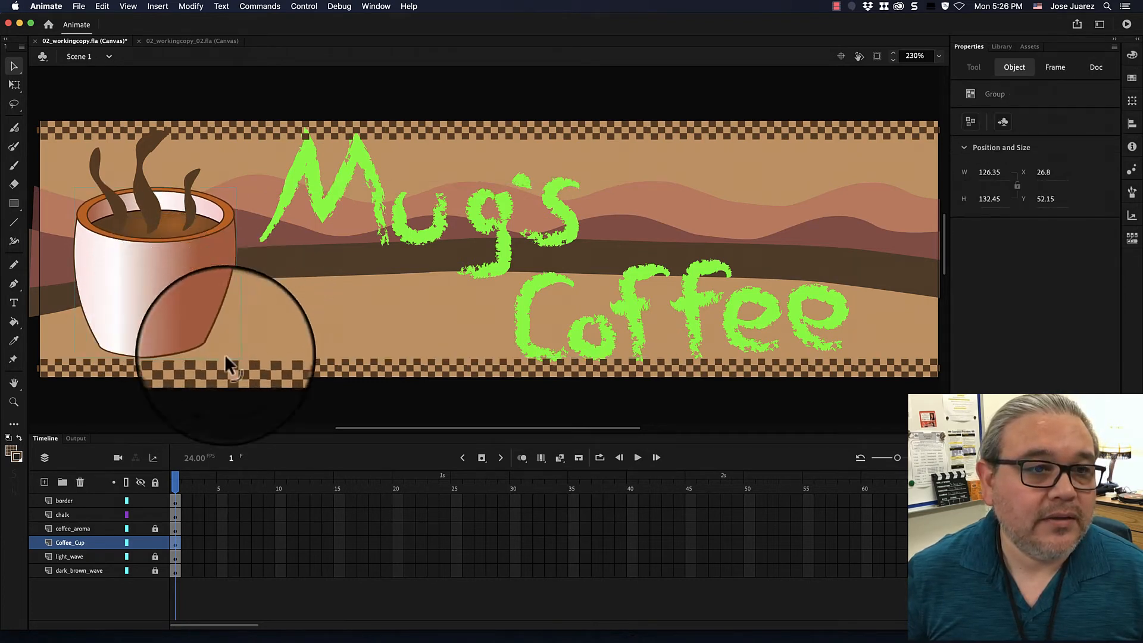
click(161, 305)
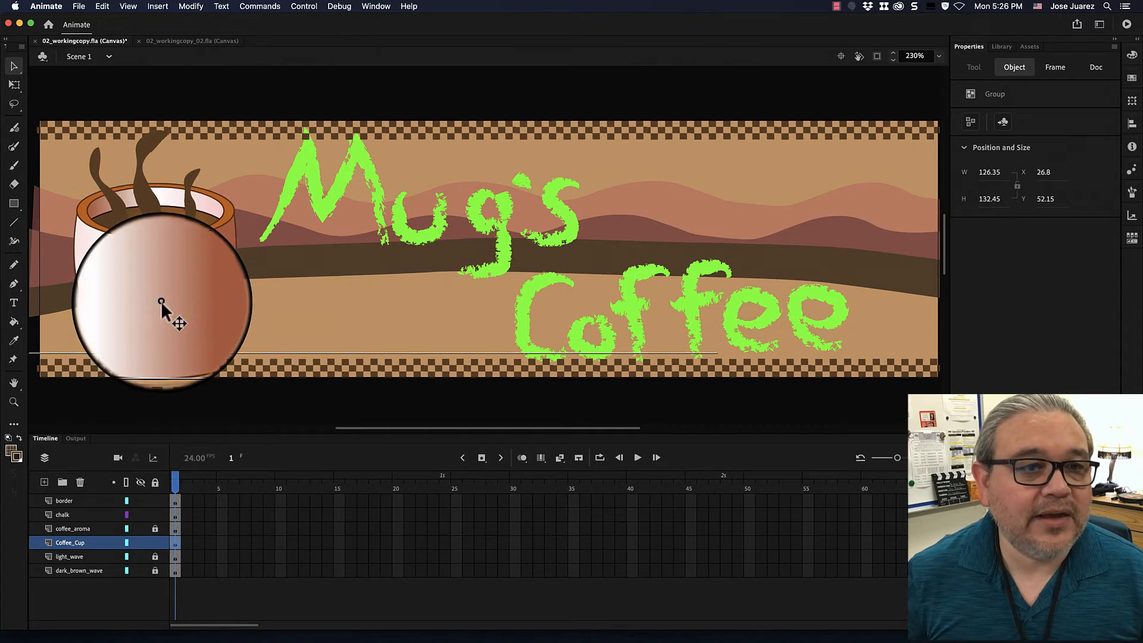
click(160, 302)
drag(161, 302, 157, 265)
click(157, 269)
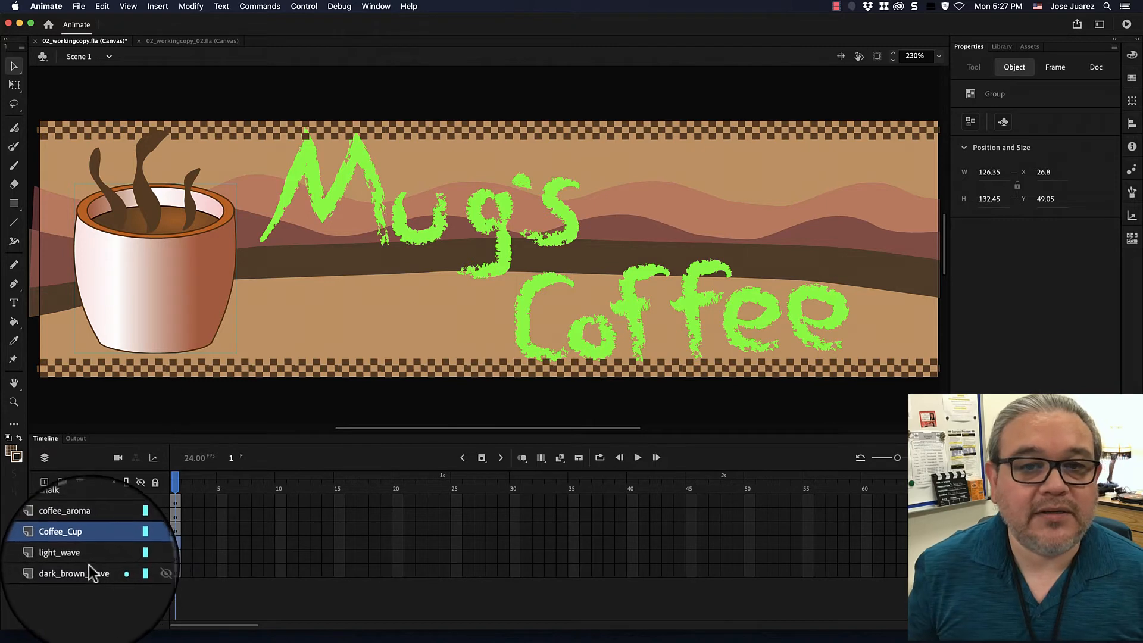
Try placing the chalk layer above the border layer, and move it back below the border layer.
scroll(88, 562, up, 3)
click(85, 512)
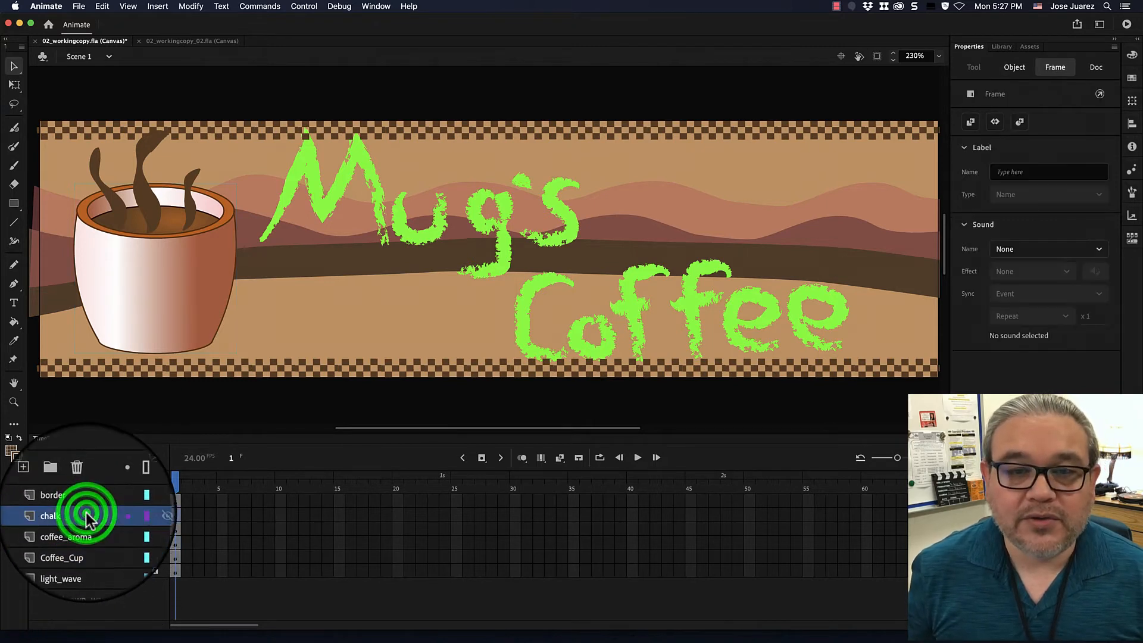
drag(85, 513, 84, 498)
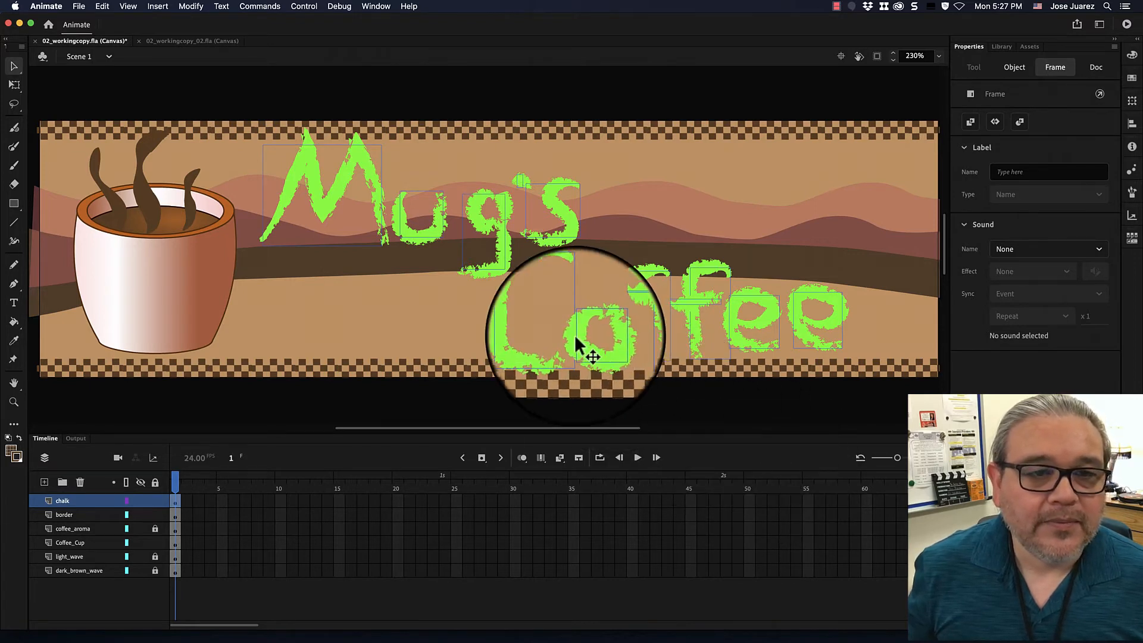
click(85, 500)
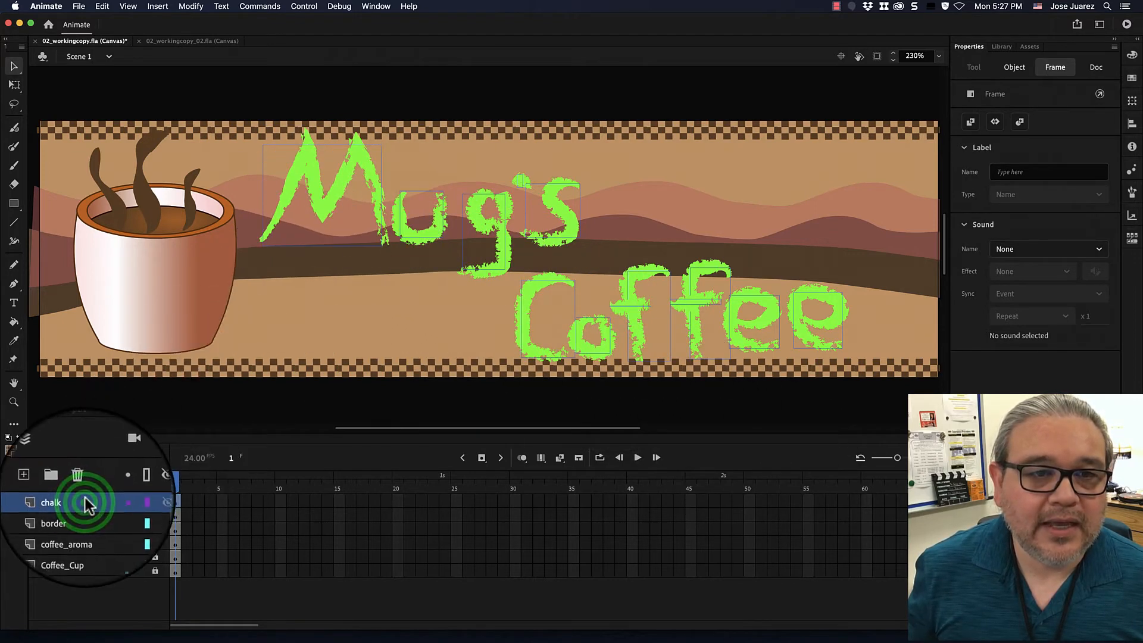
drag(85, 504, 83, 516)
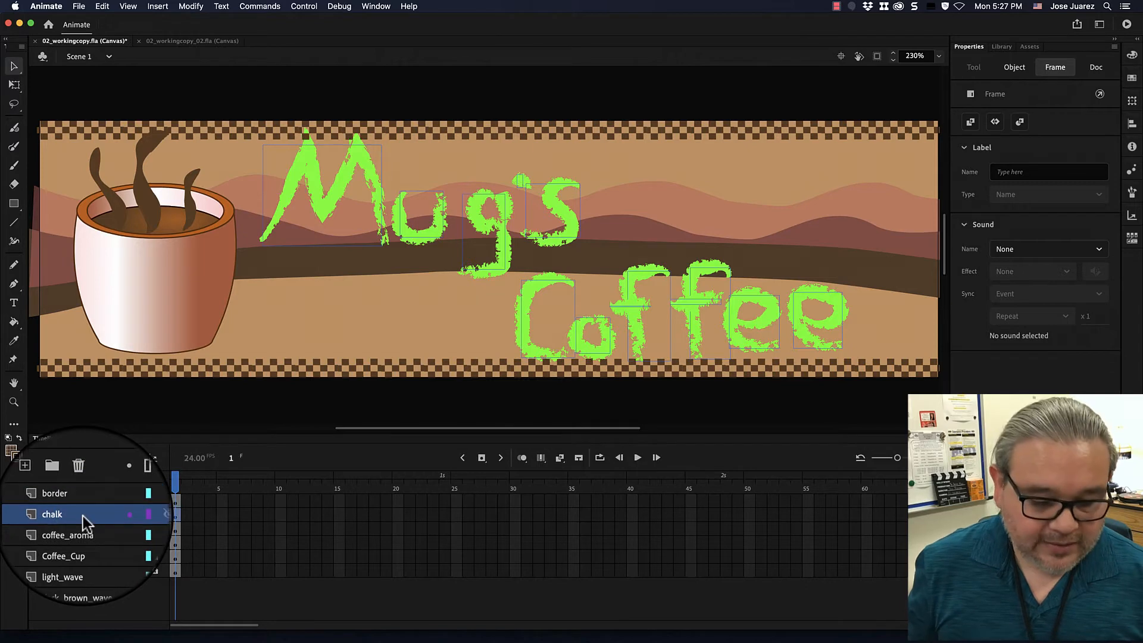
Move all strokes of the letter M down to Y 30 inside its drawing object and return to Scene 1.
click(343, 179)
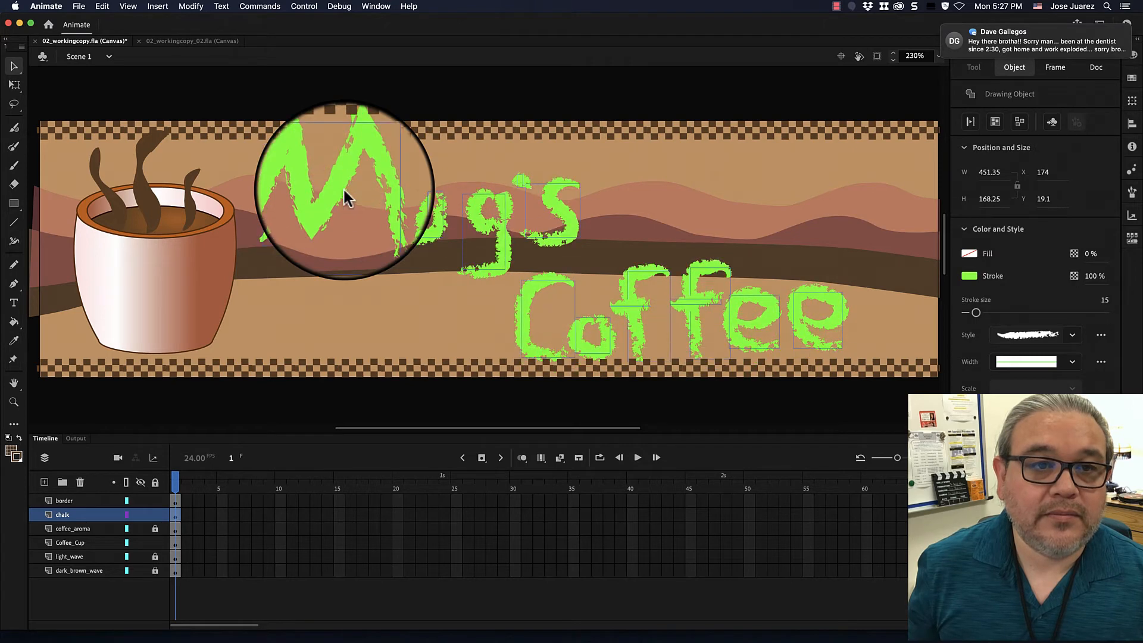
click(337, 188)
double_click(338, 188)
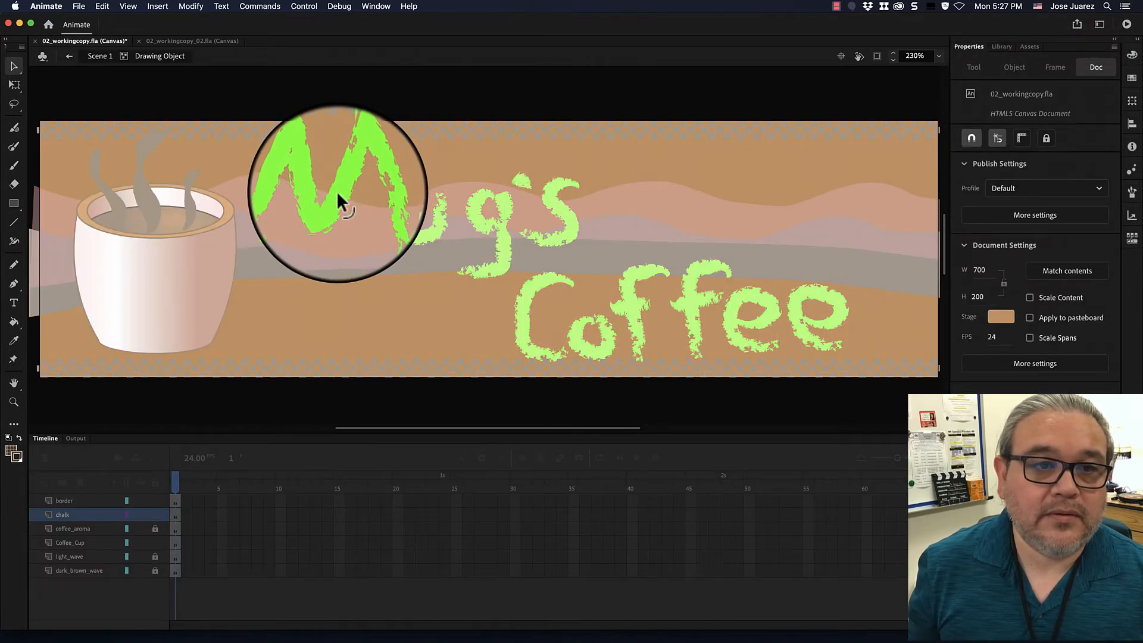
click(346, 169)
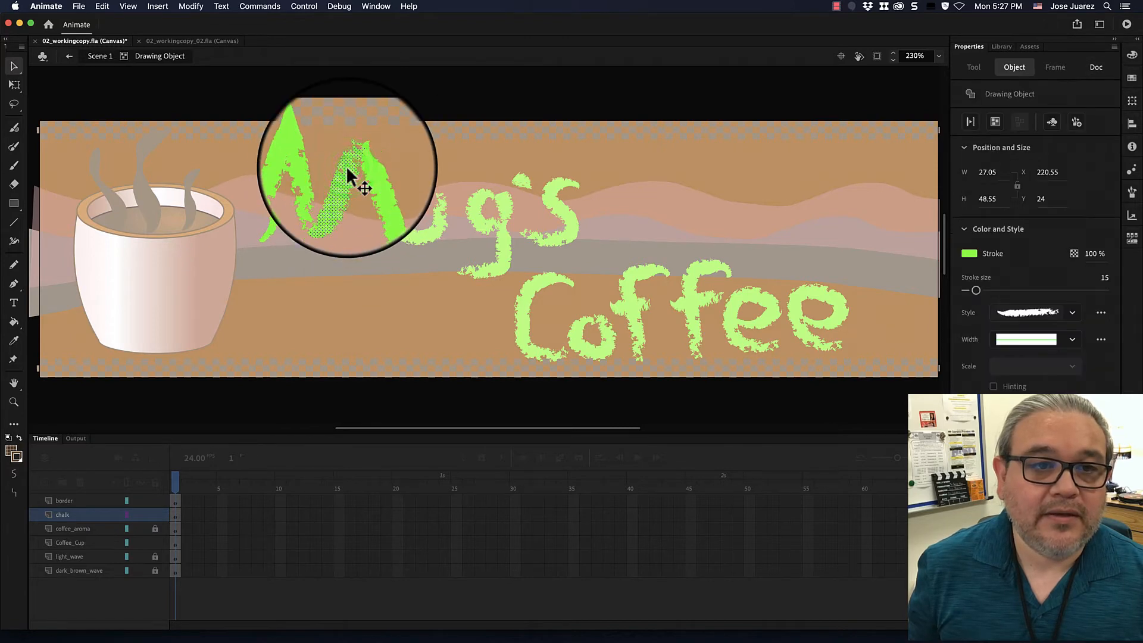
click(321, 174)
shift+click(284, 199)
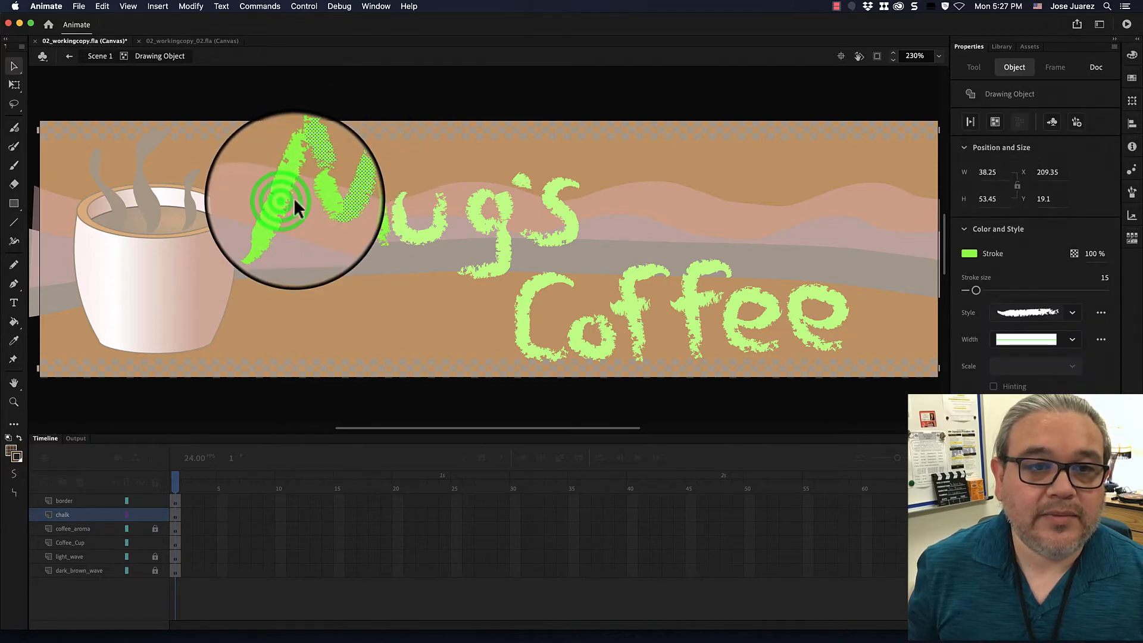
shift+click(362, 183)
shift+click(318, 198)
shift+click(367, 179)
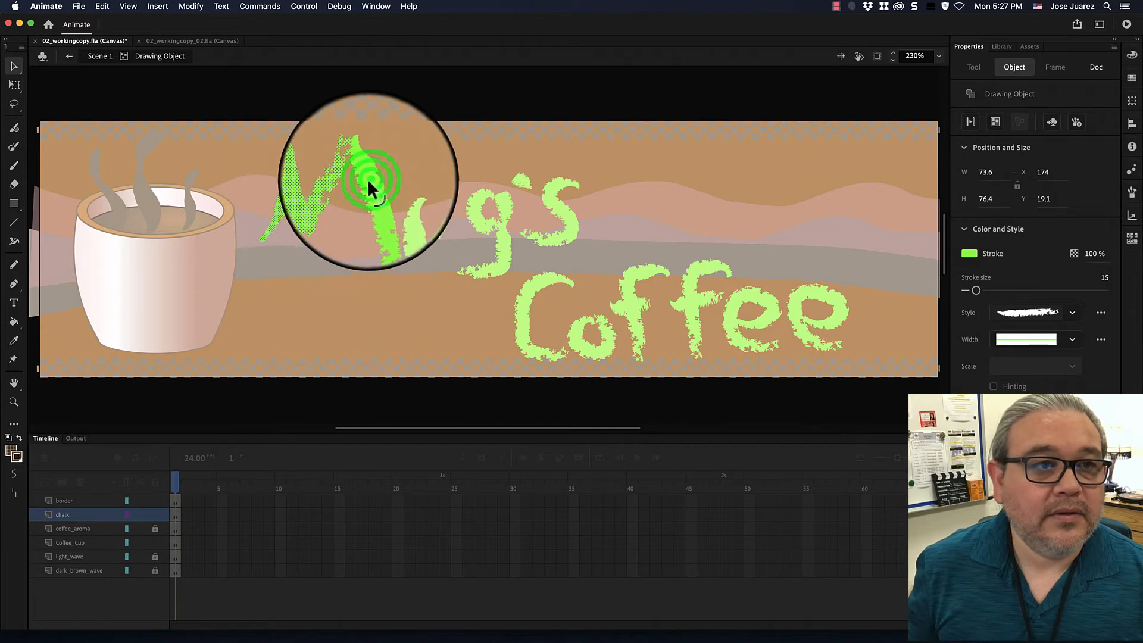
shift+click(329, 203)
drag(329, 204, 327, 221)
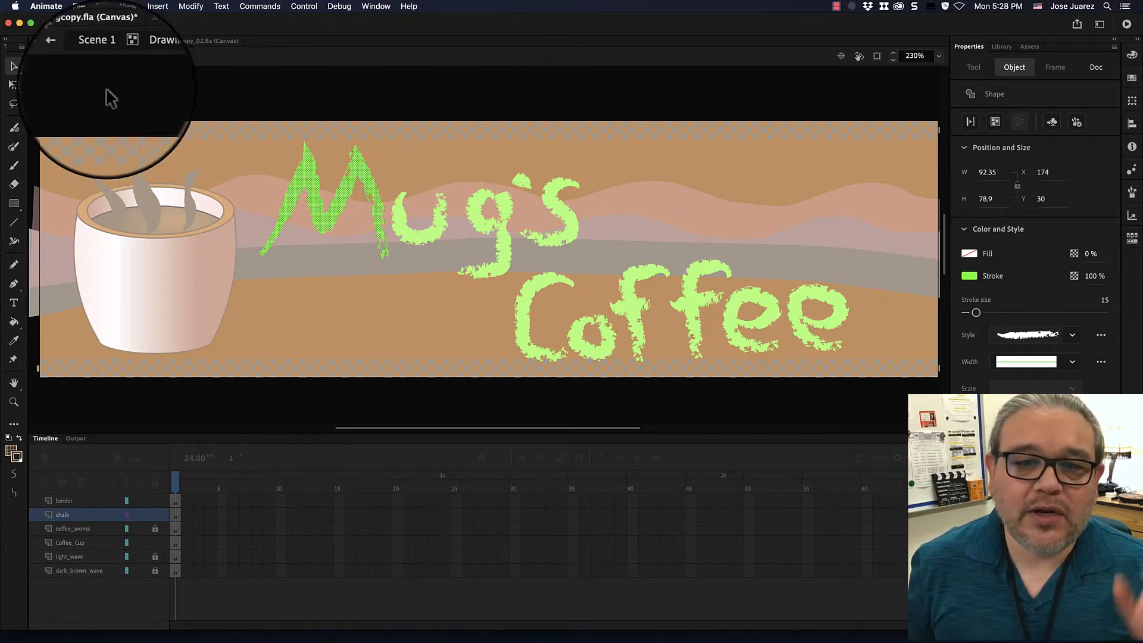
click(68, 57)
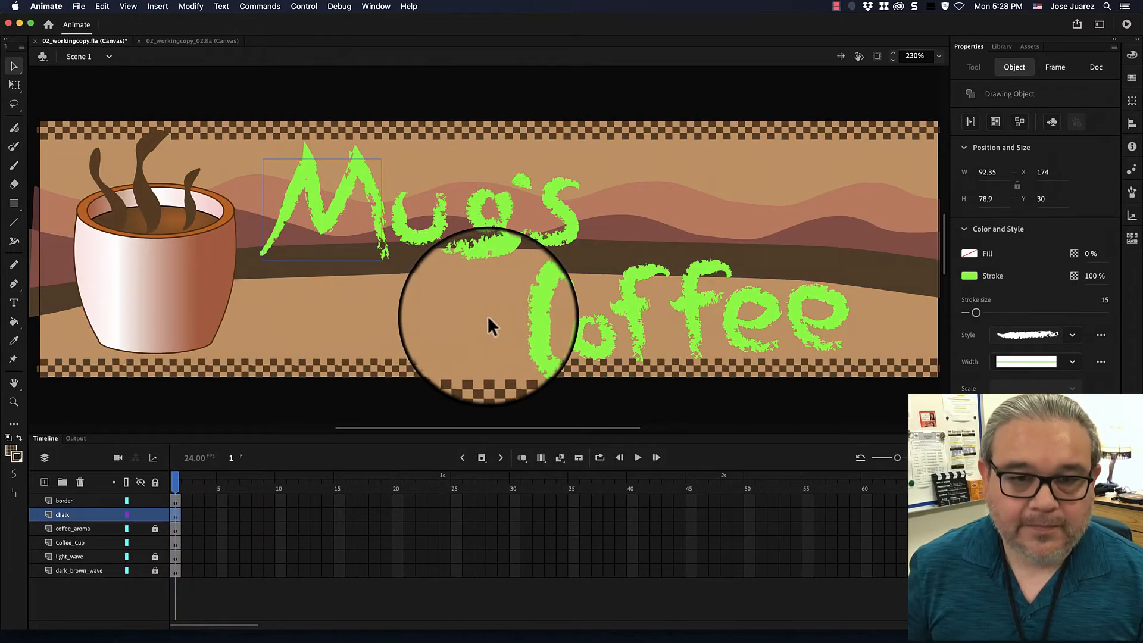
Move all strokes of the capital C in Coffee up to Y 120.8 inside its drawing object, and return to Scene 1 with nothing selected.
click(524, 317)
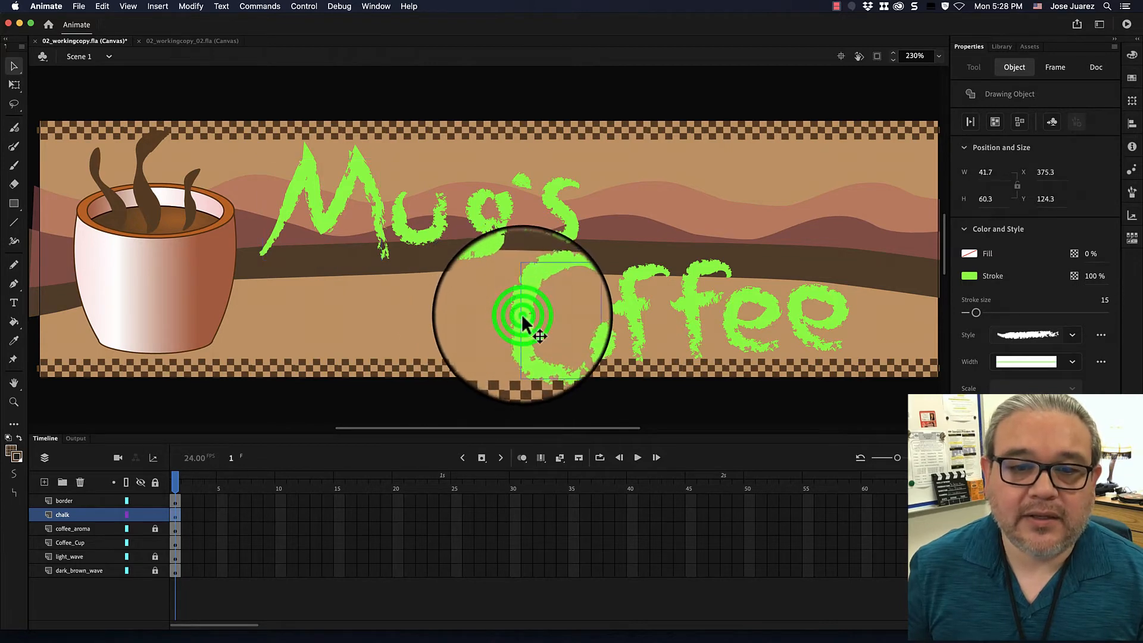
double_click(522, 313)
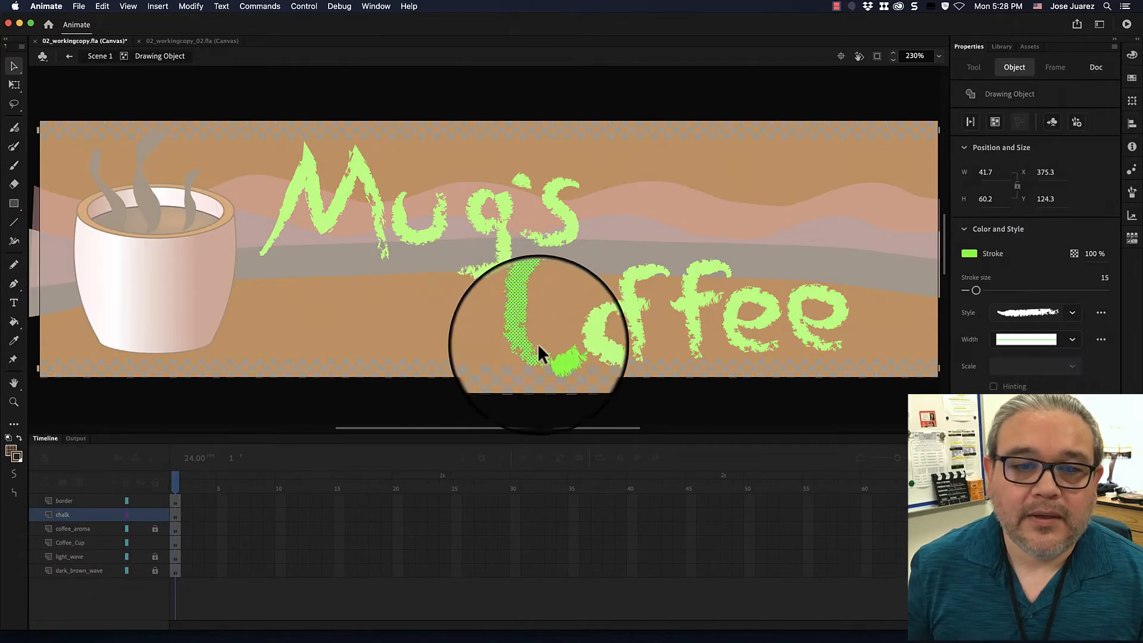
click(555, 349)
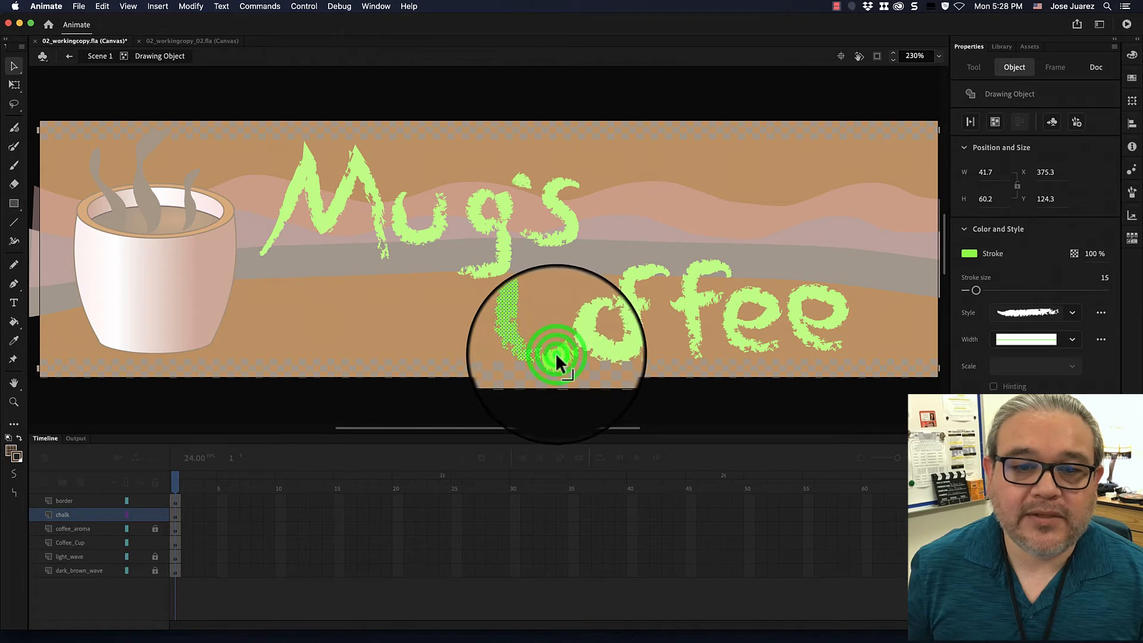
click(570, 353)
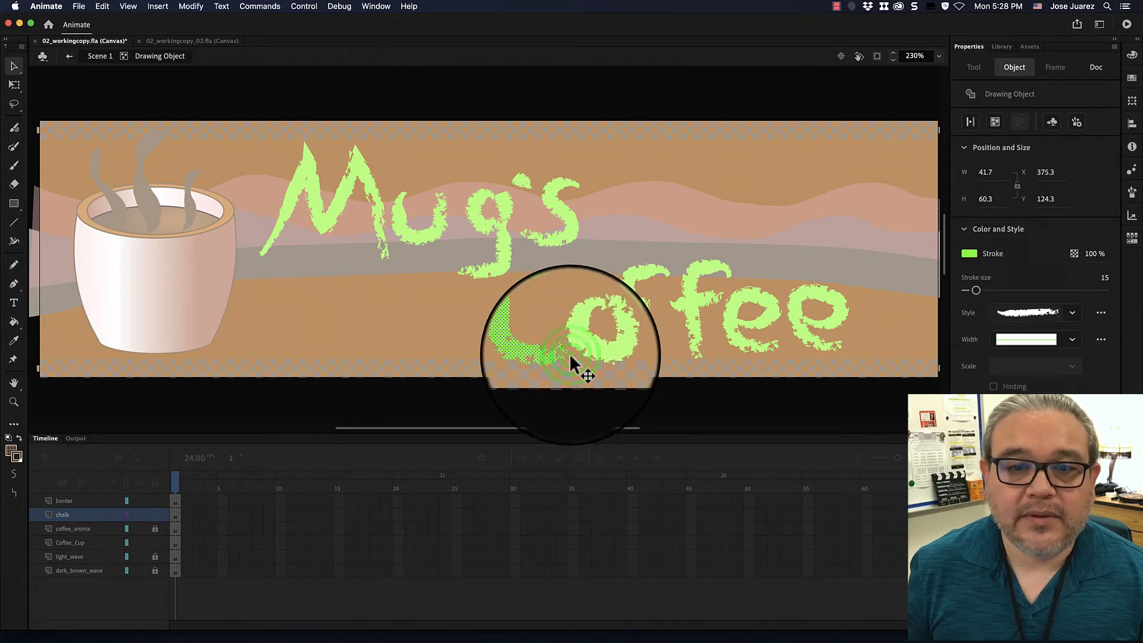
click(524, 339)
drag(525, 337, 523, 332)
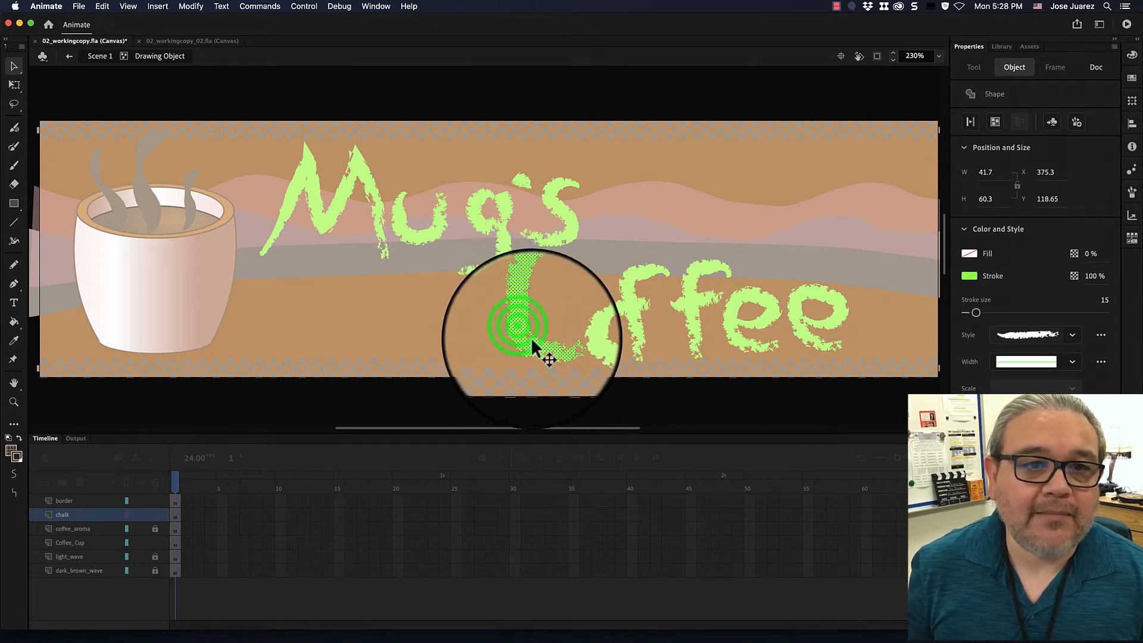
click(523, 331)
key(super+z)
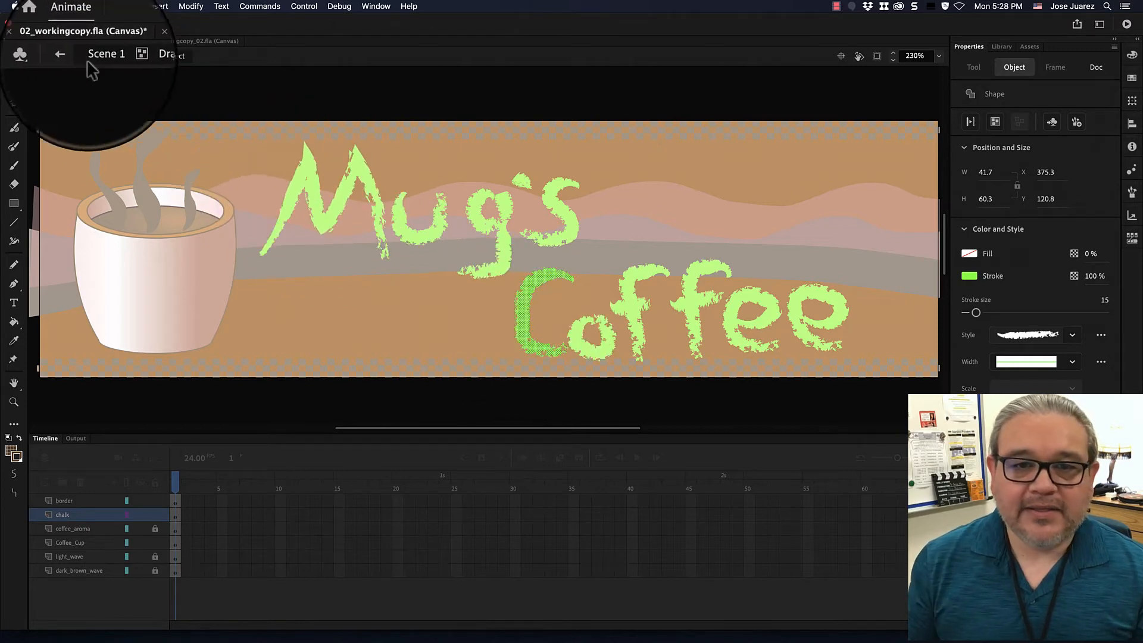
click(69, 56)
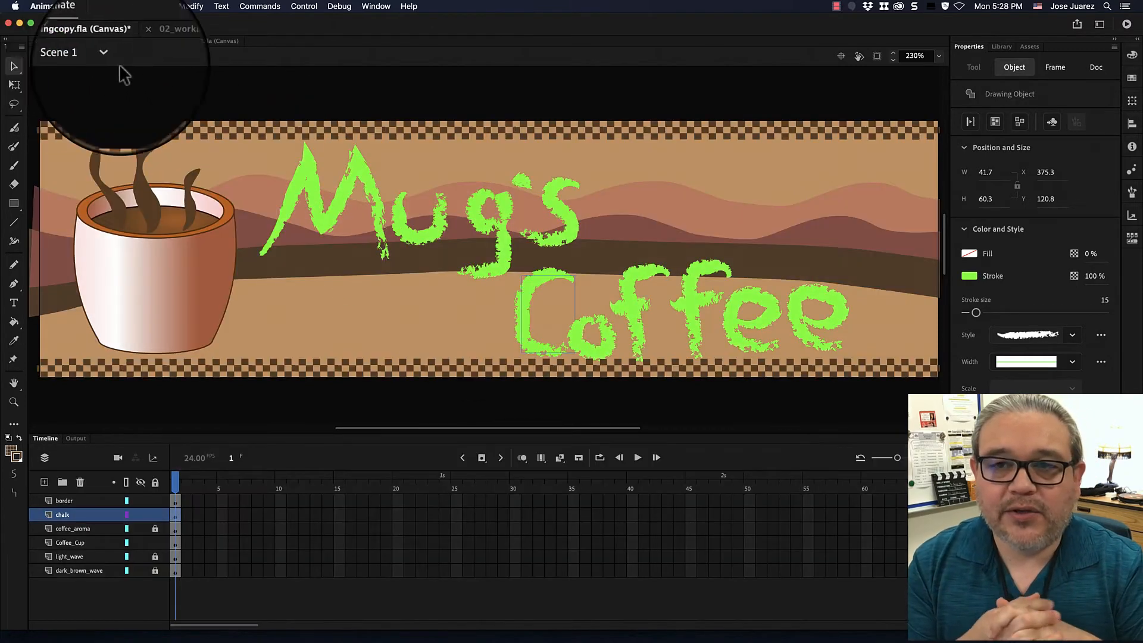
click(740, 80)
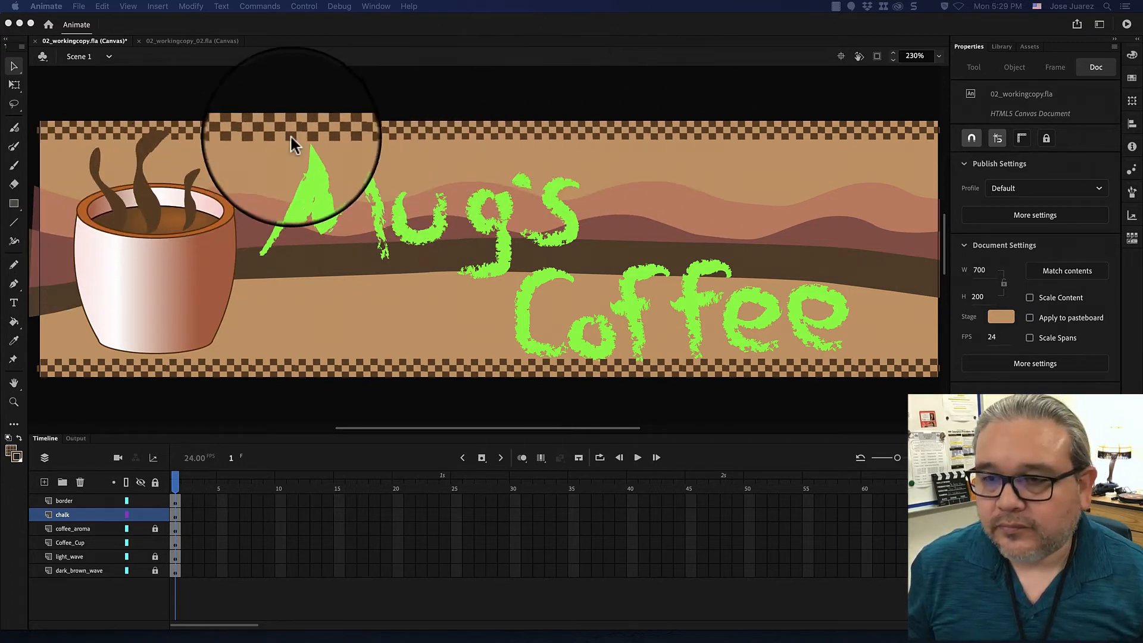
Activate the Line tool, examine the Pattern Brushes in the Brush Library, and close the library.
click(15, 225)
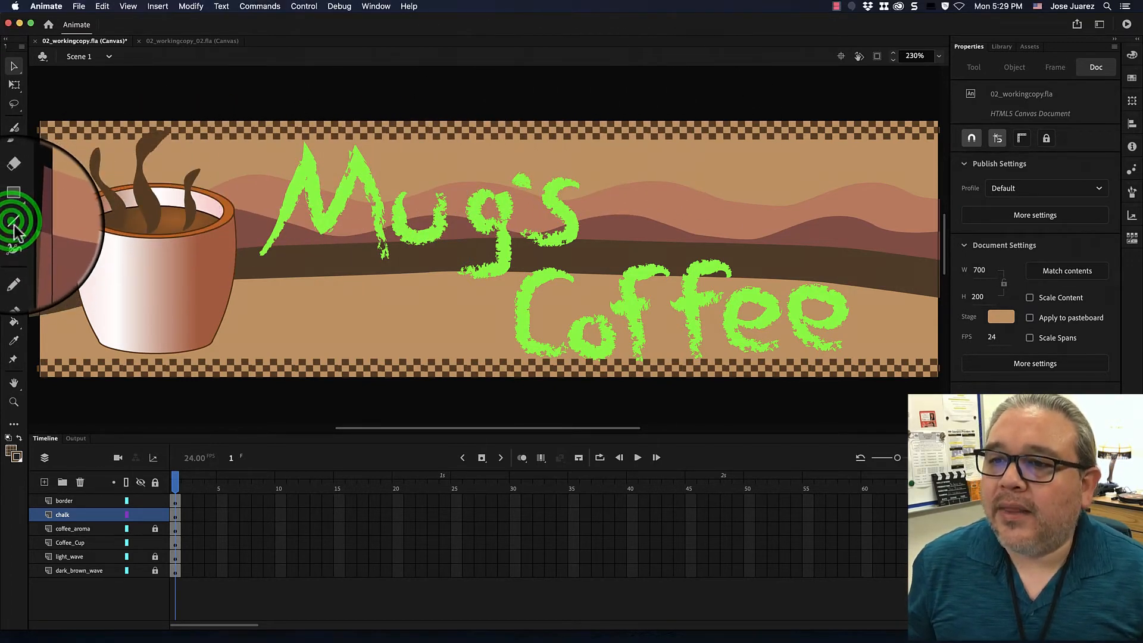
click(14, 225)
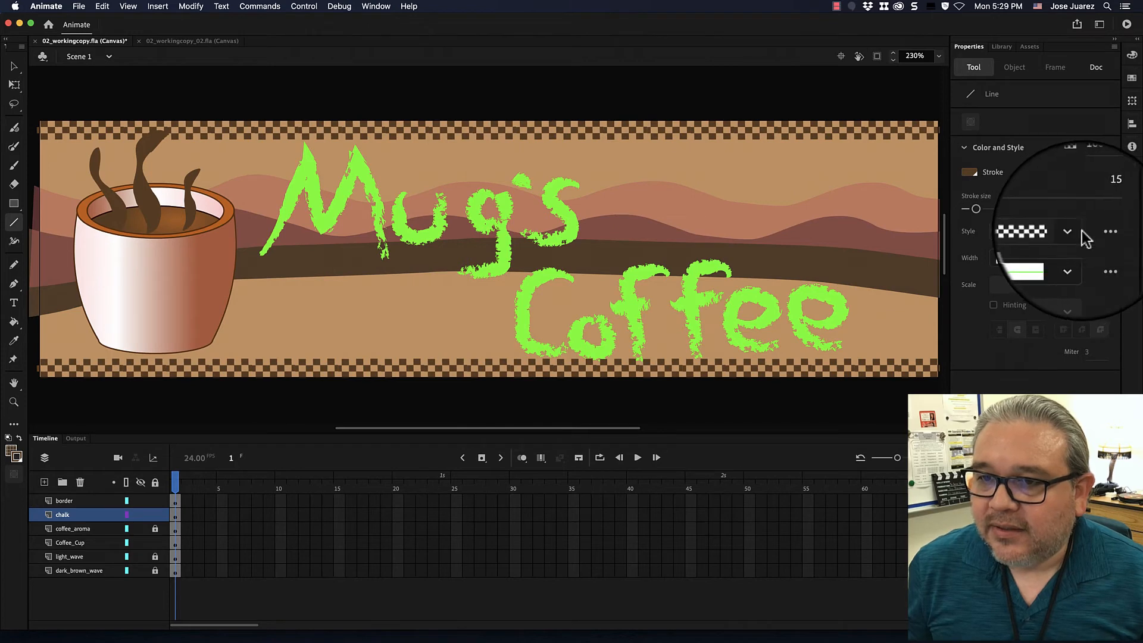
click(1101, 220)
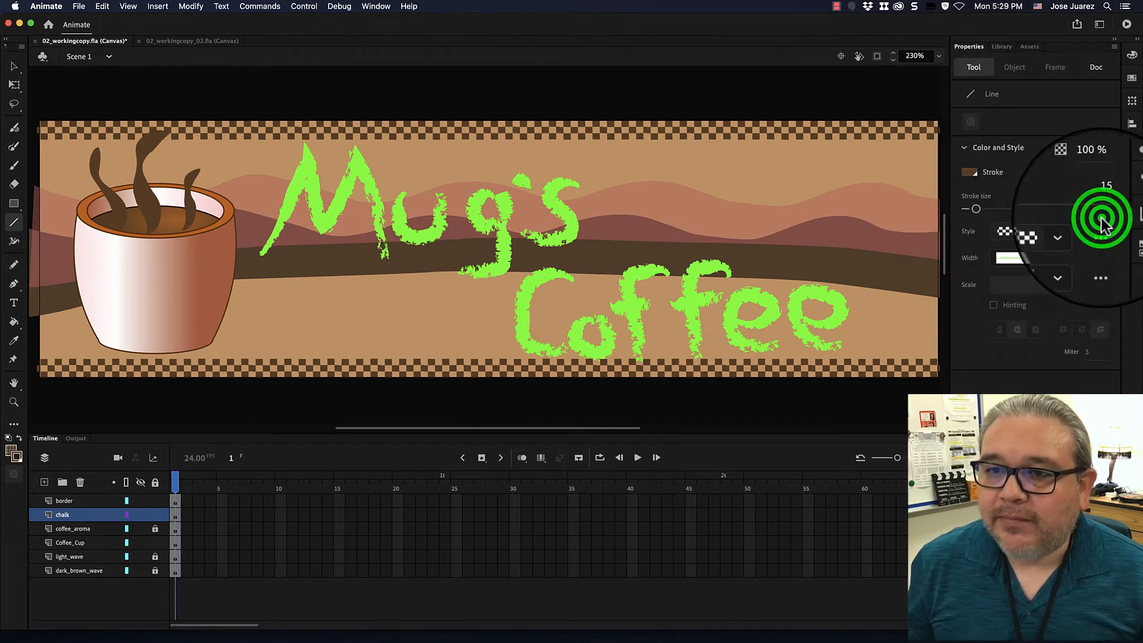
click(1100, 233)
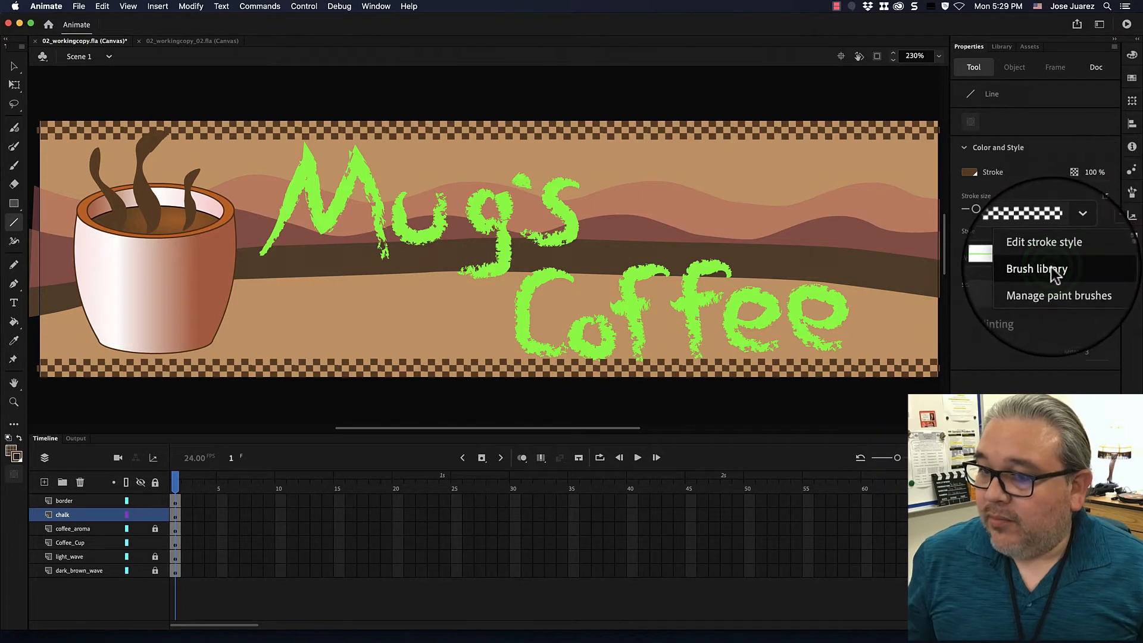
click(1052, 271)
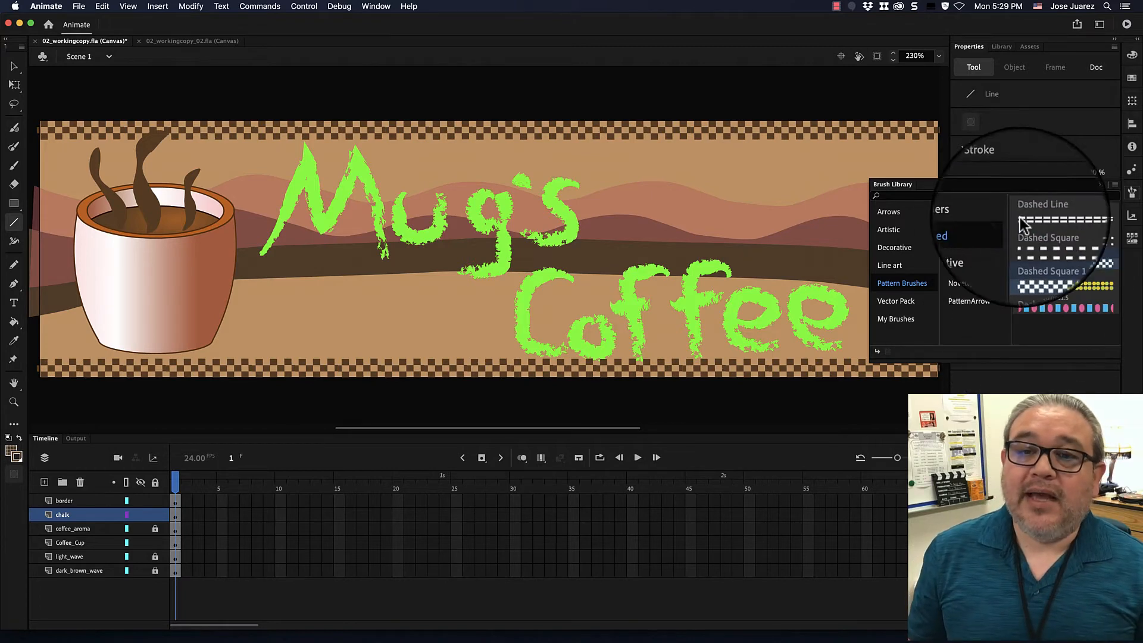
click(1091, 184)
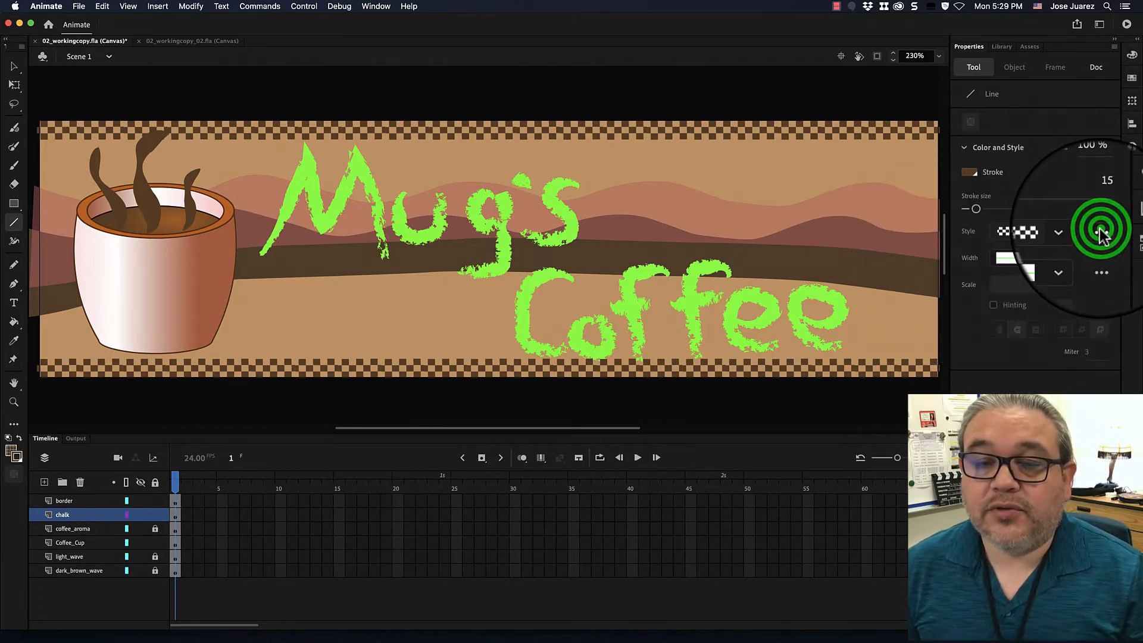
Save the document paint brush Dashed Square 1.3 to the Brush Library through Manage paint brushes.
click(1100, 233)
click(1066, 290)
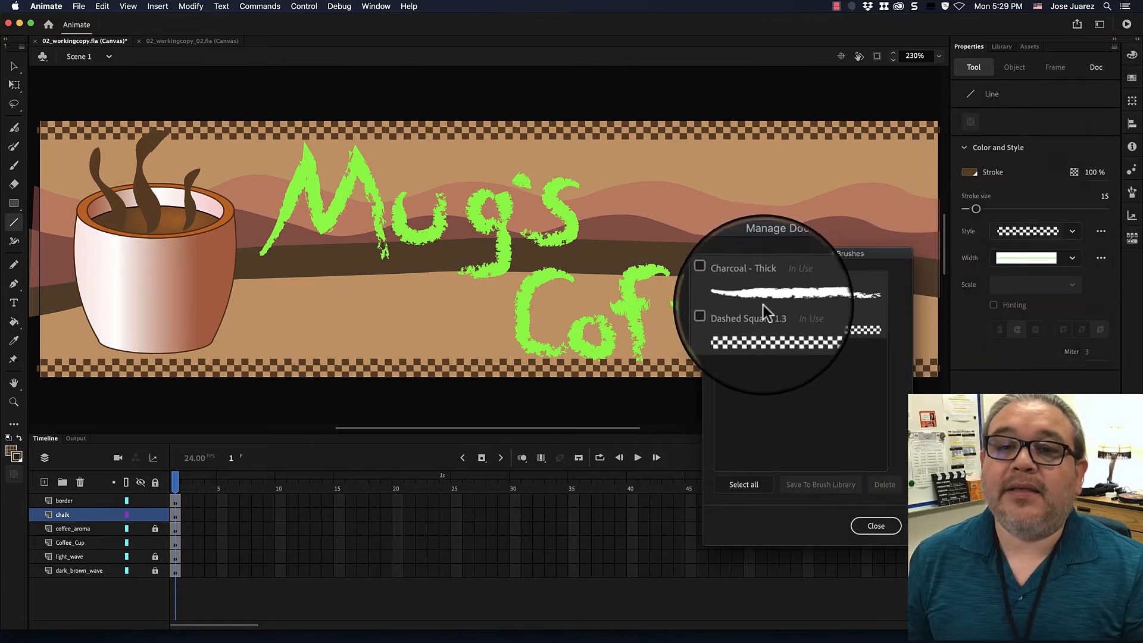
click(719, 313)
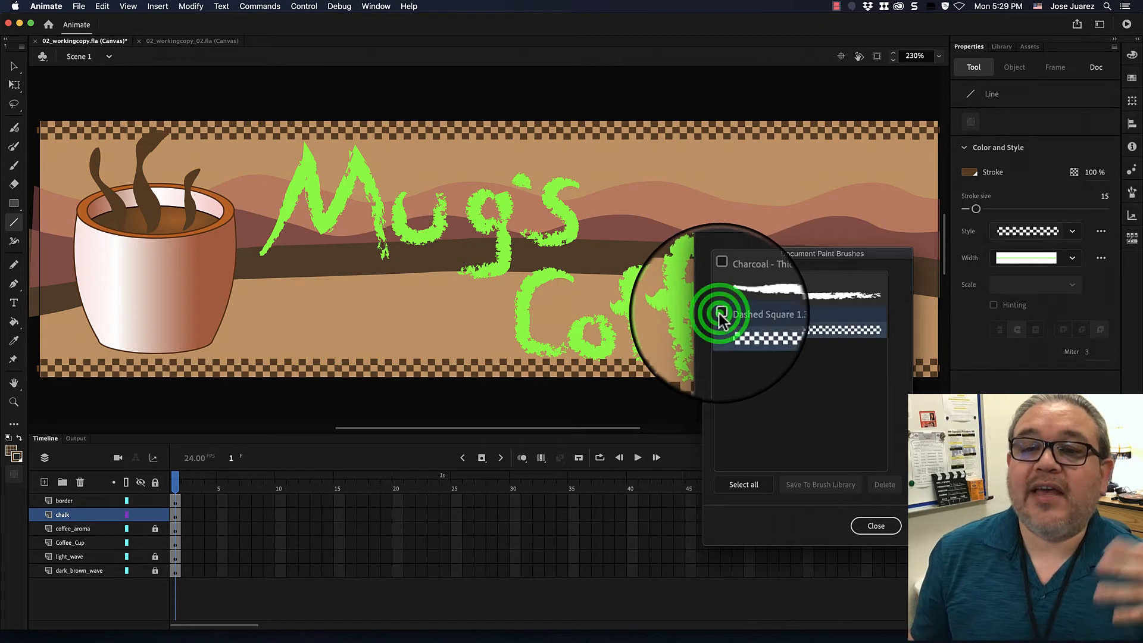
click(721, 312)
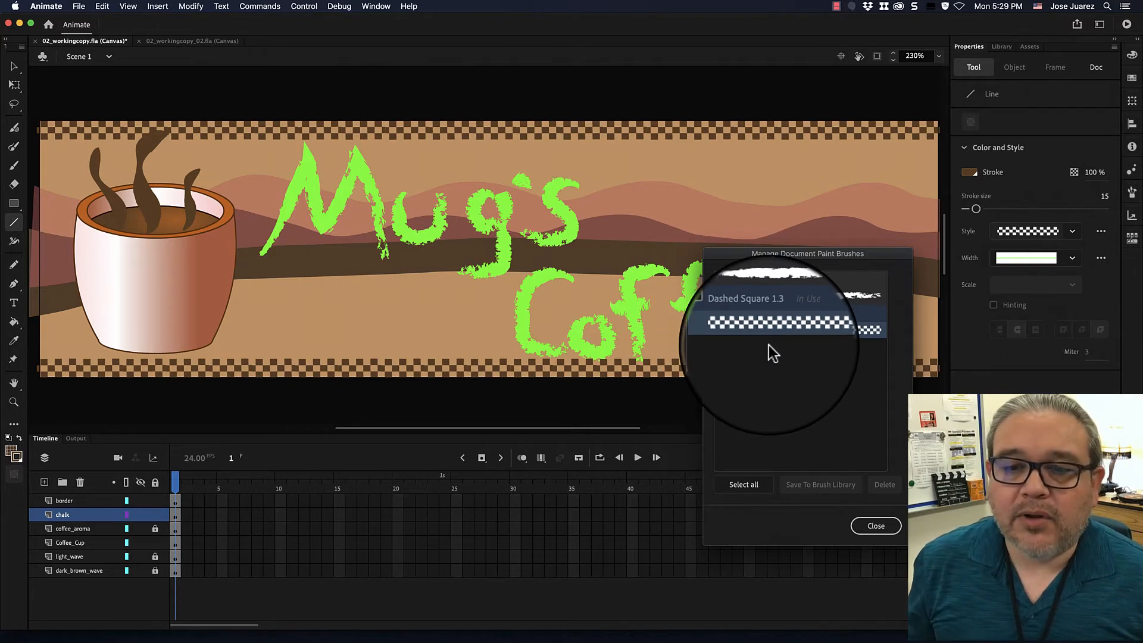
click(722, 315)
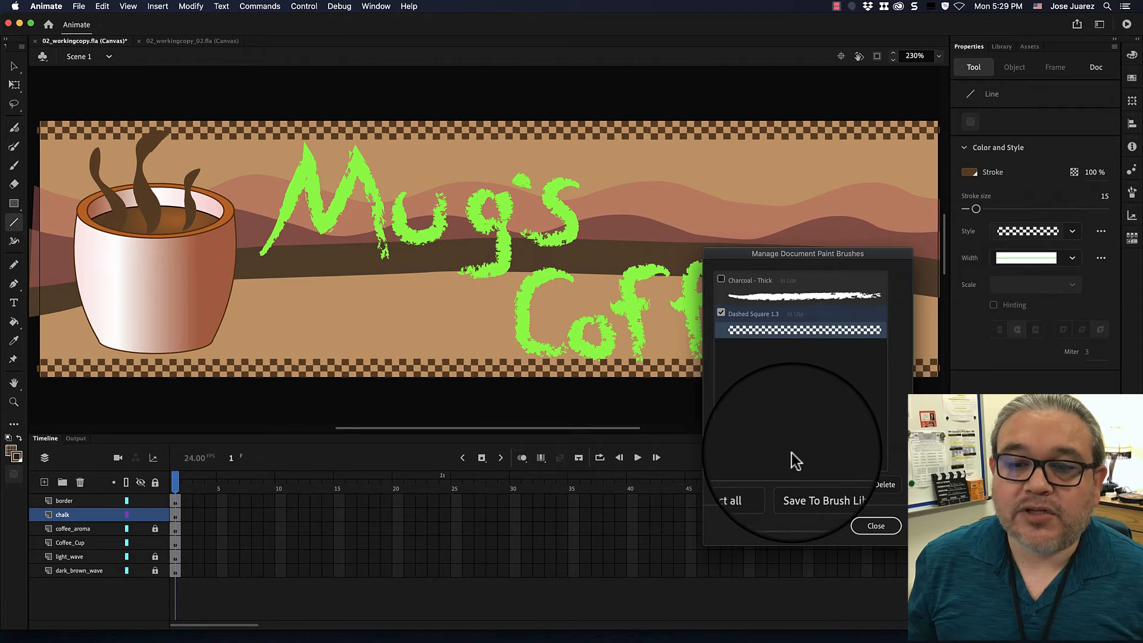
click(798, 491)
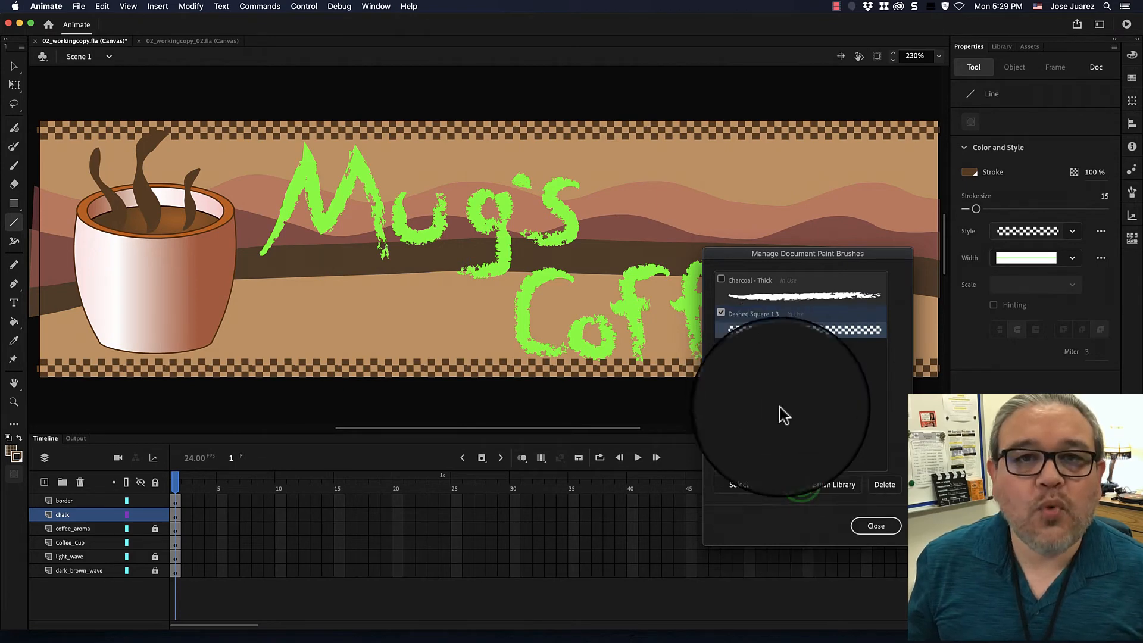
Save Dashed Square 1.3 to the Brush Library, leave the paint brush manager, and open My Brushes in the library.
click(800, 483)
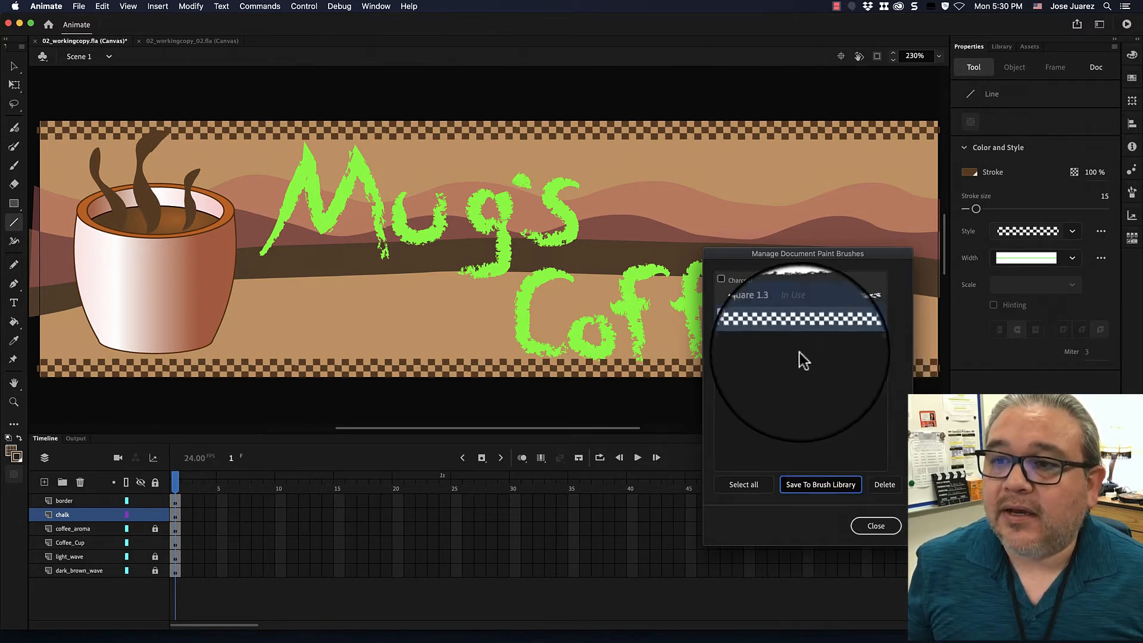
click(876, 526)
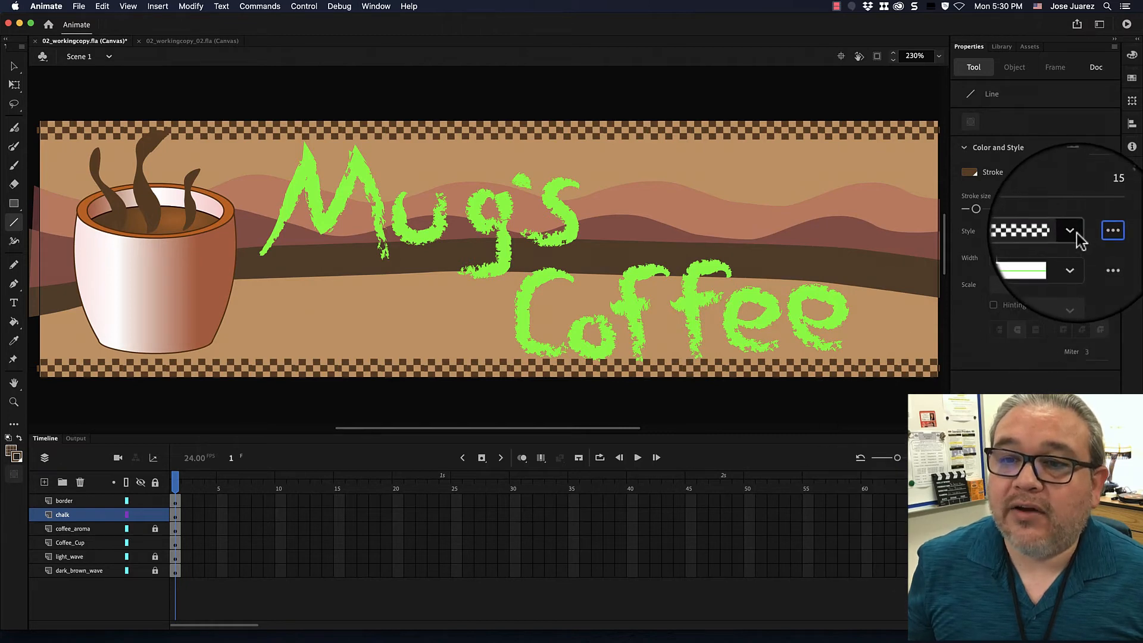
click(1101, 234)
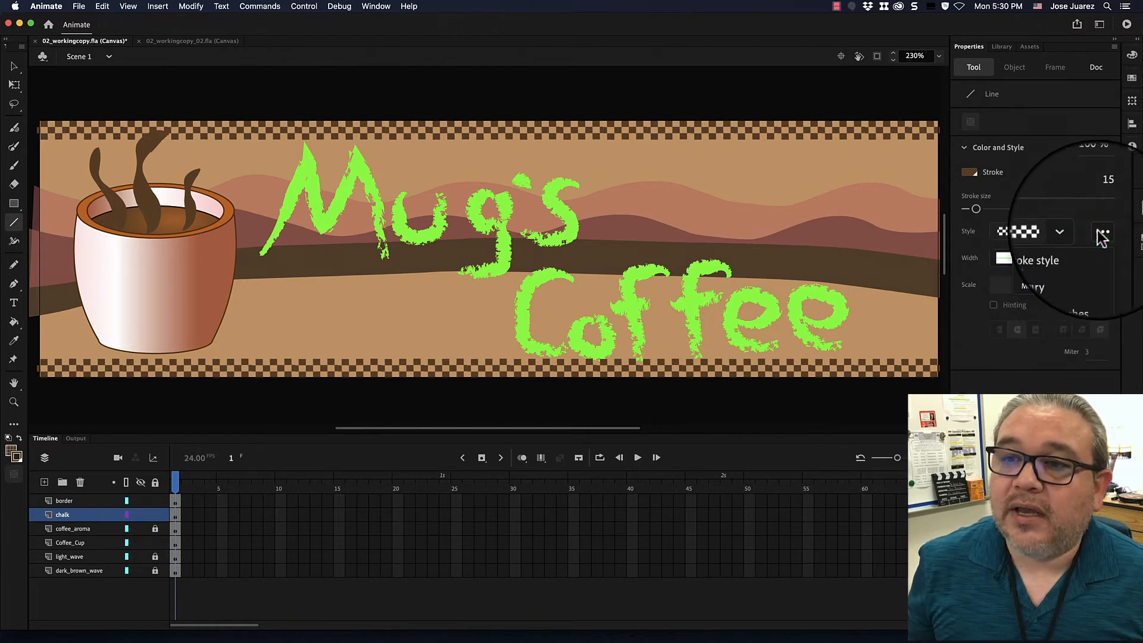
click(1039, 262)
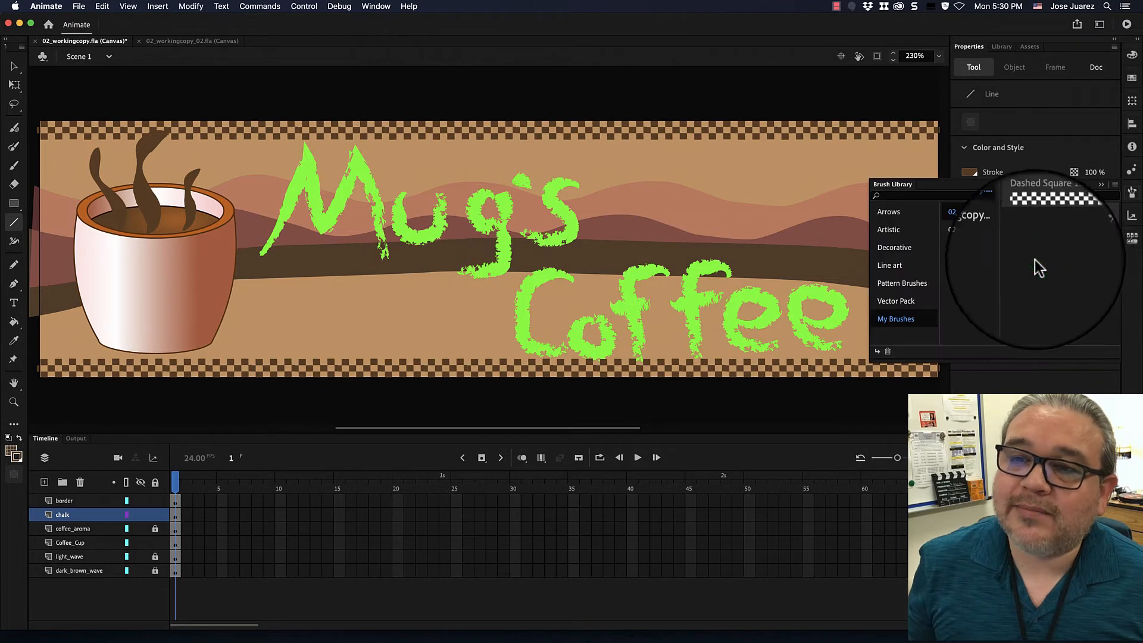
click(894, 319)
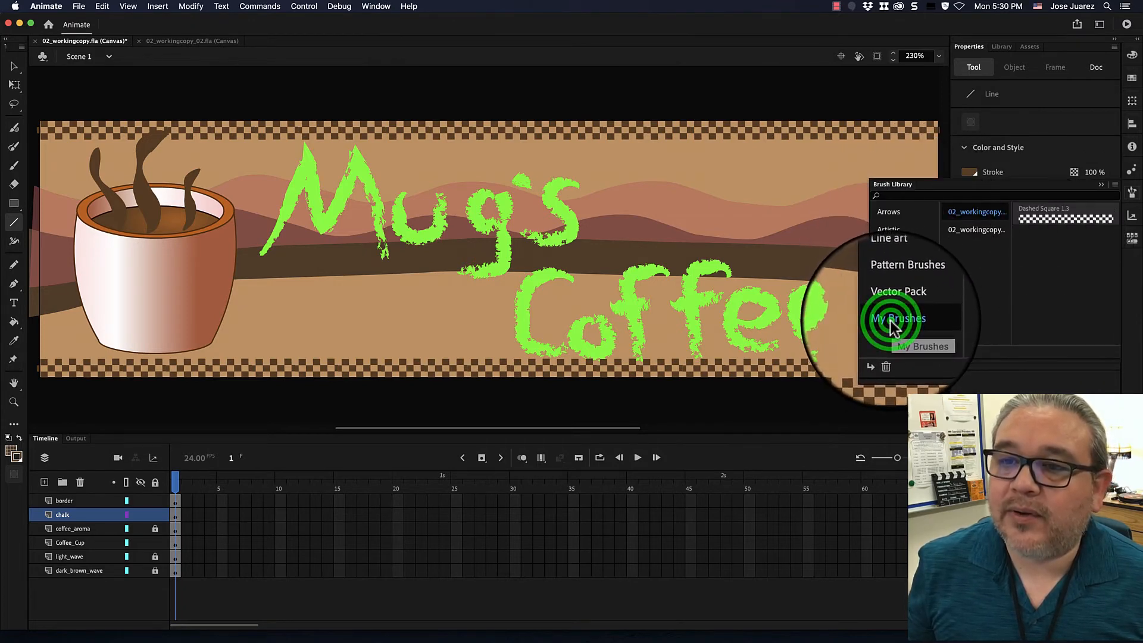
Delete the duplicate Dashed Square 1.3 brush and the second 02_workingcopy group from My Brushes, and close the Brush Library.
click(976, 229)
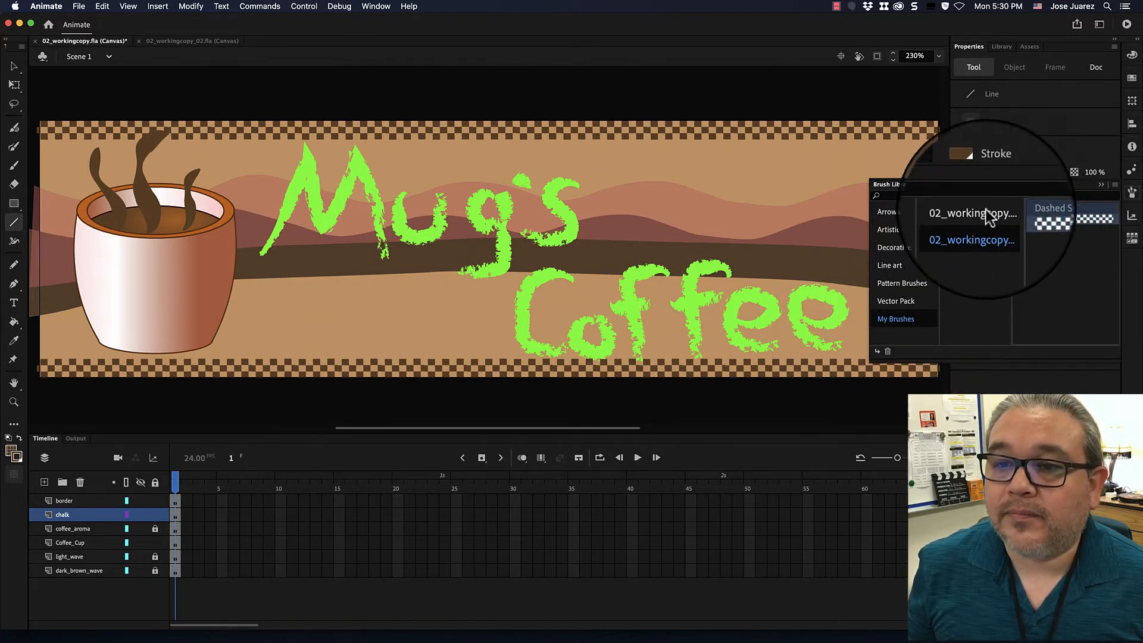
click(888, 351)
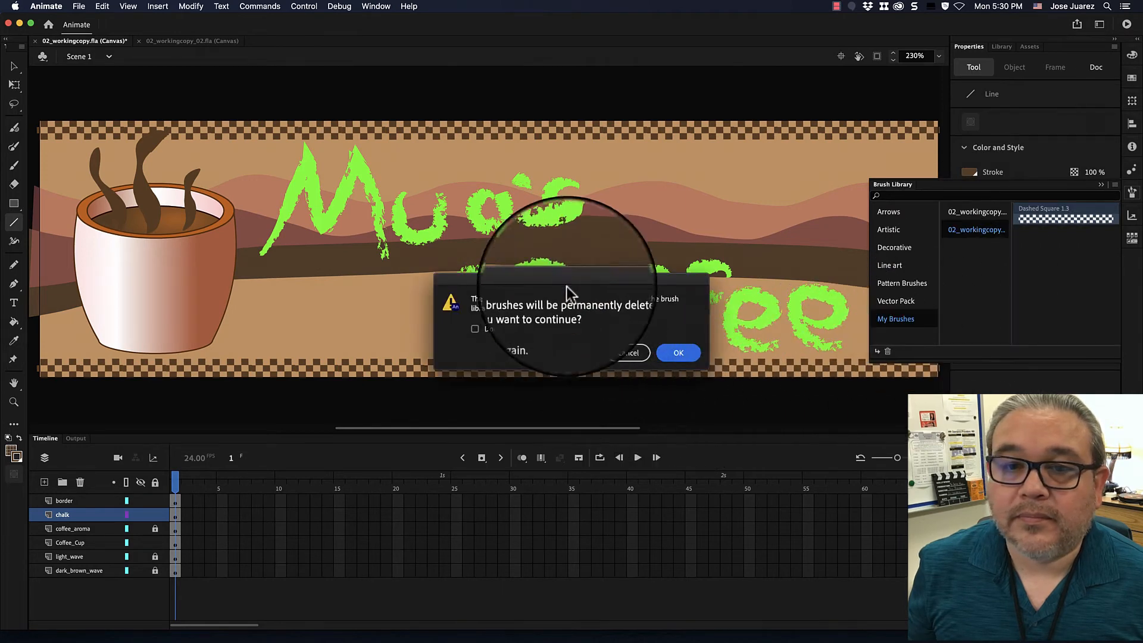
click(678, 352)
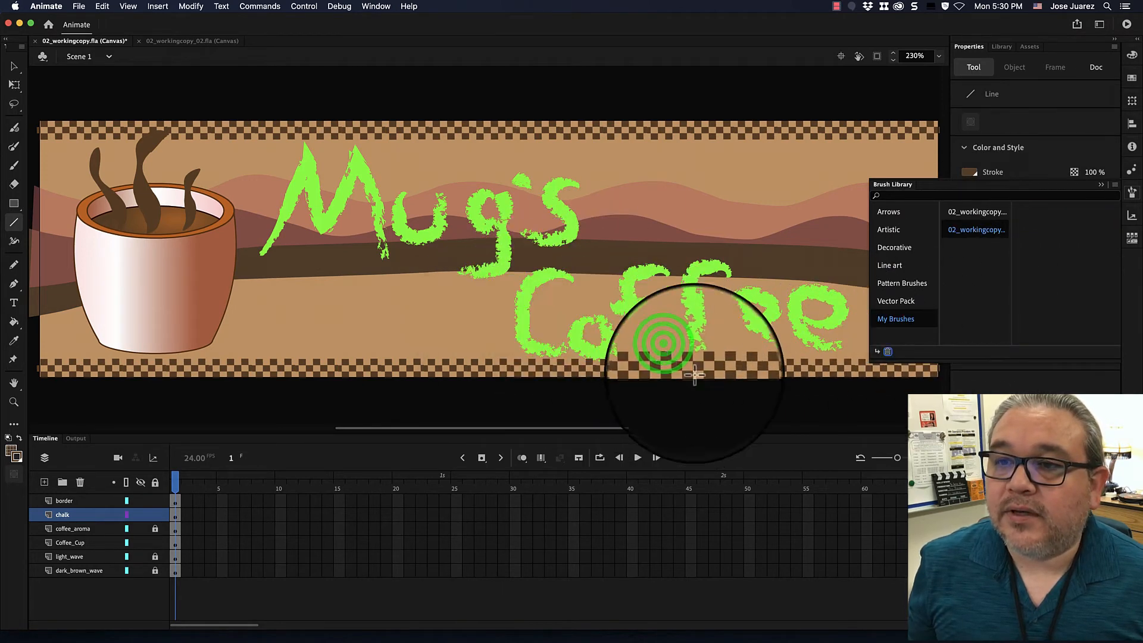
click(994, 229)
click(886, 352)
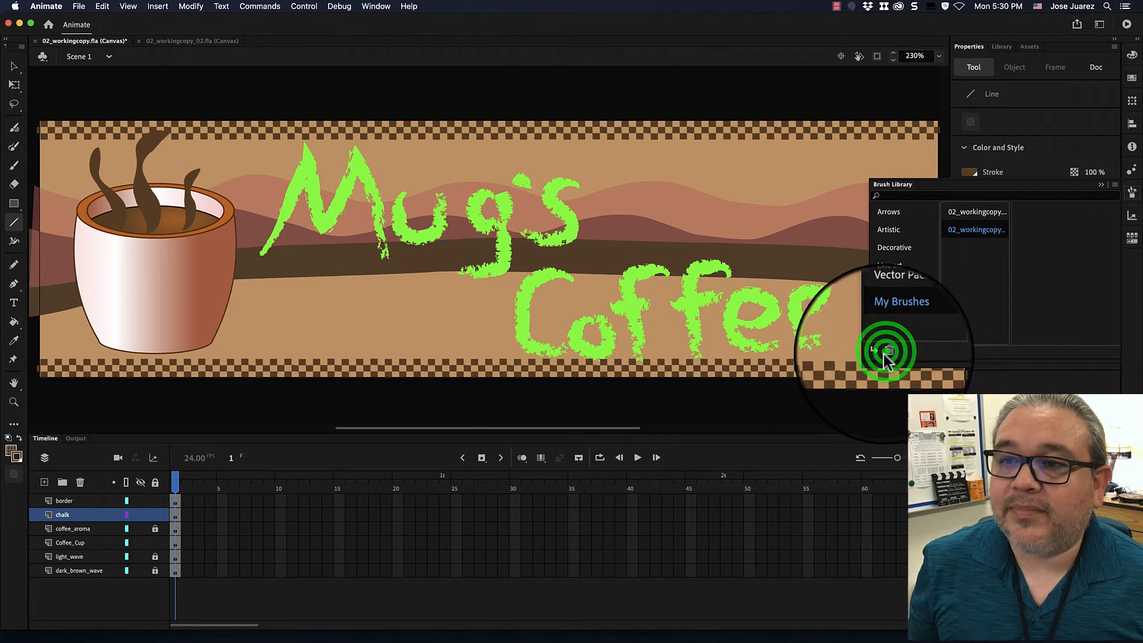
click(679, 352)
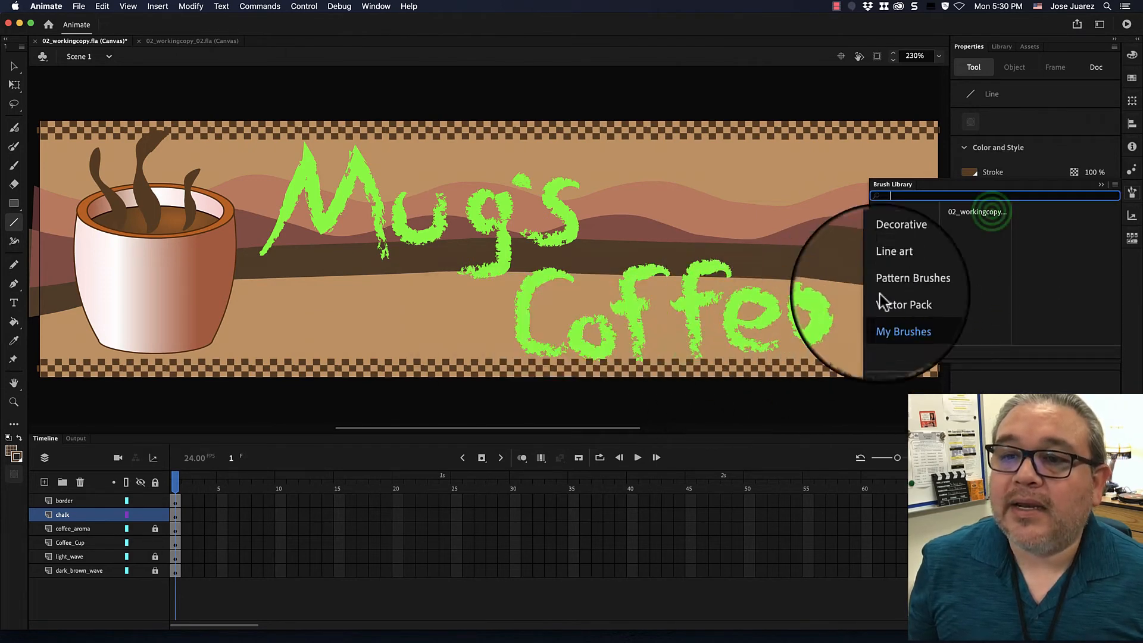
click(992, 212)
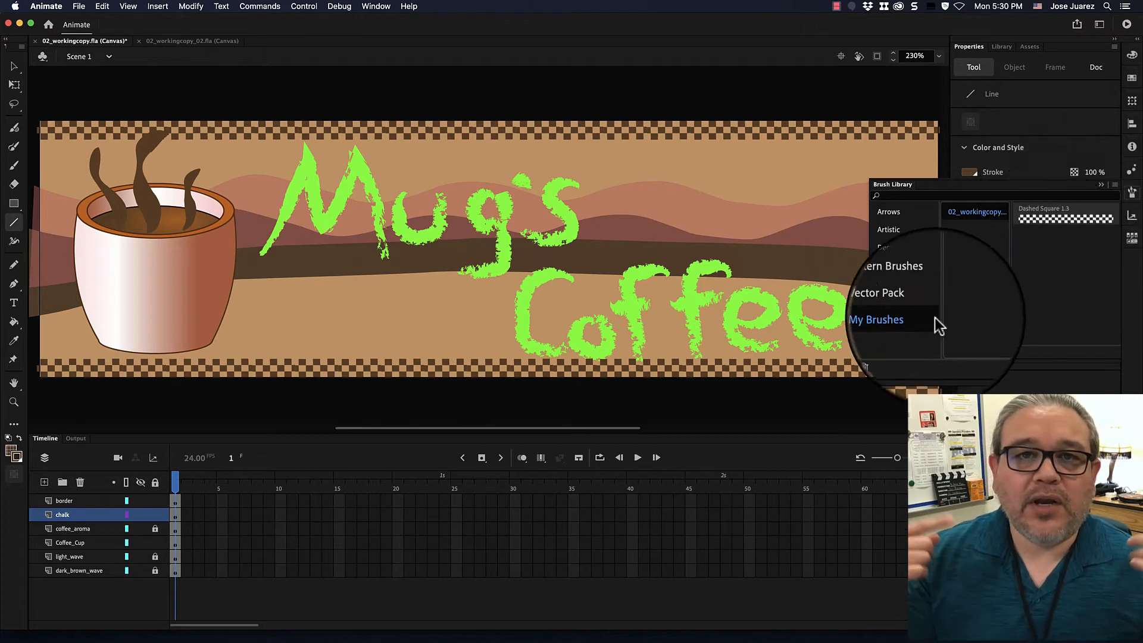
click(896, 320)
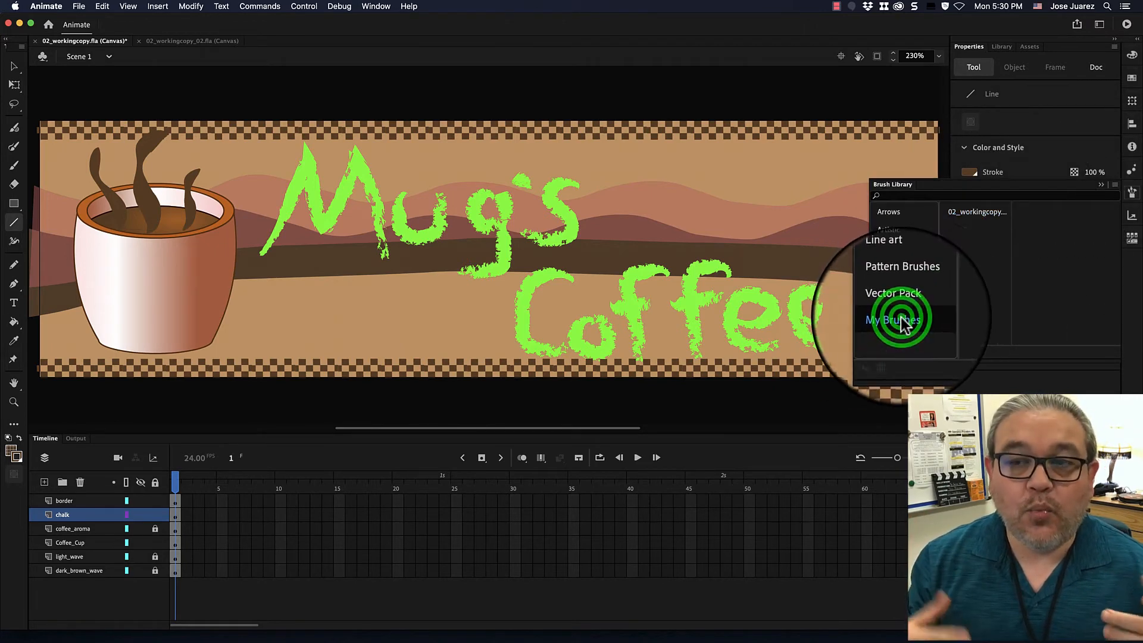
click(1100, 184)
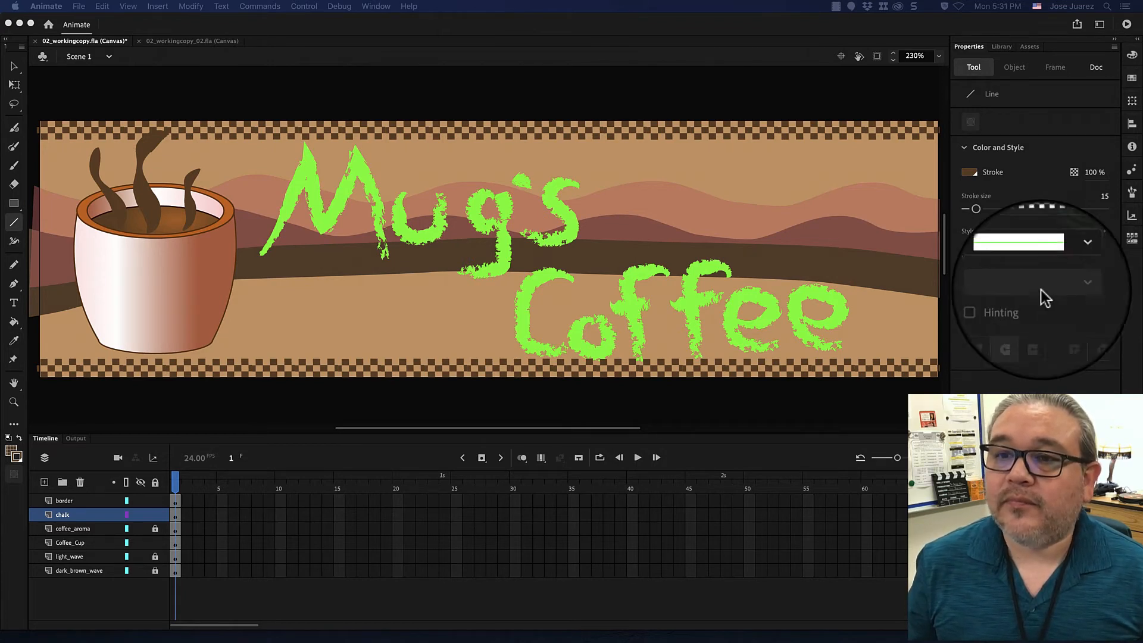
Examine the stroke styles and the Decorative, Novelty, Dashed and Borders groups of Pattern Brushes, and close the Brush Library.
click(1072, 232)
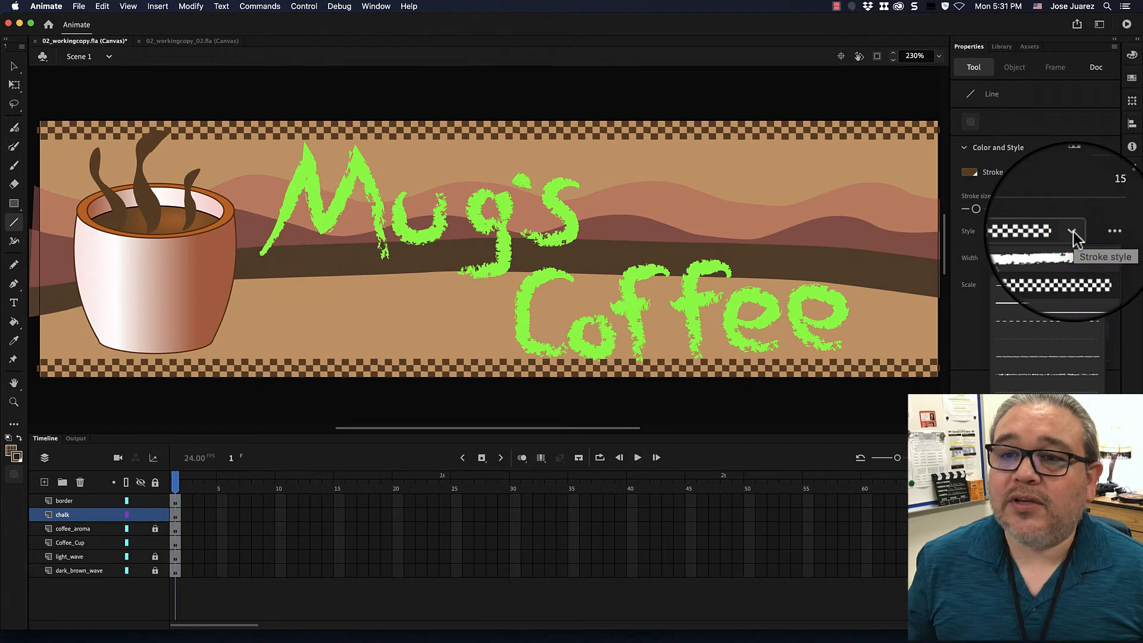
click(1090, 223)
click(1095, 226)
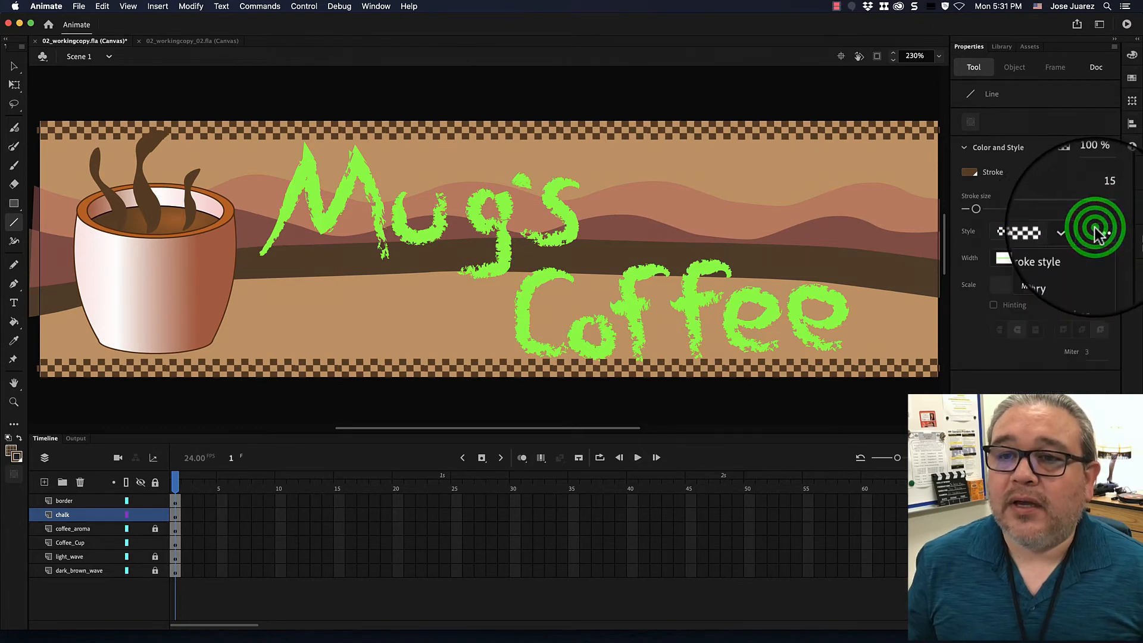
click(1058, 262)
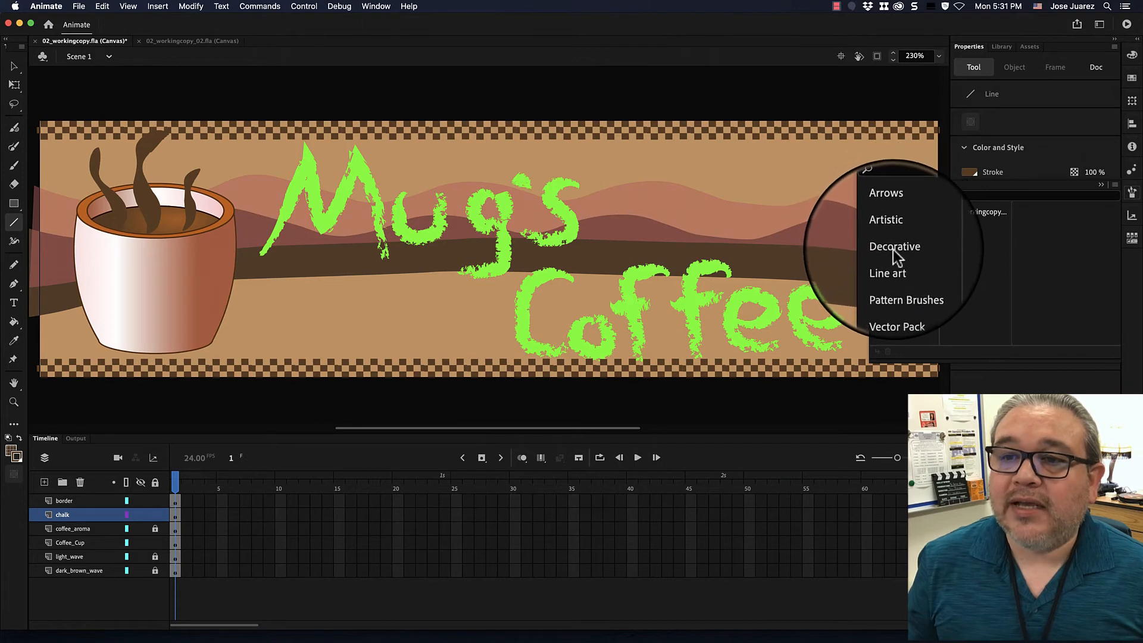
click(895, 283)
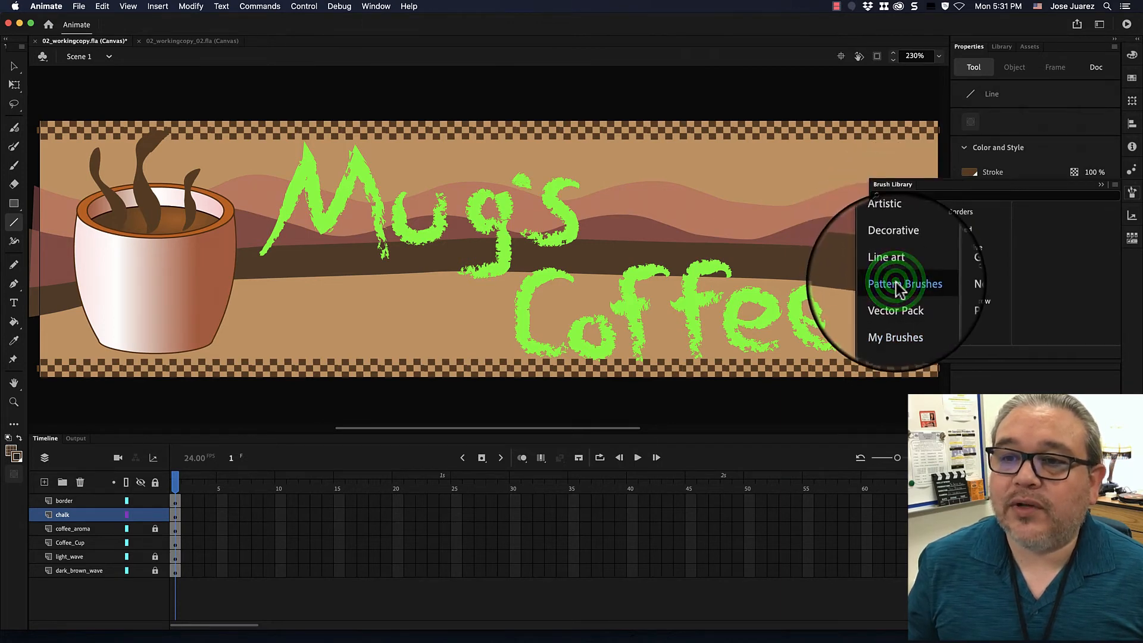
click(964, 250)
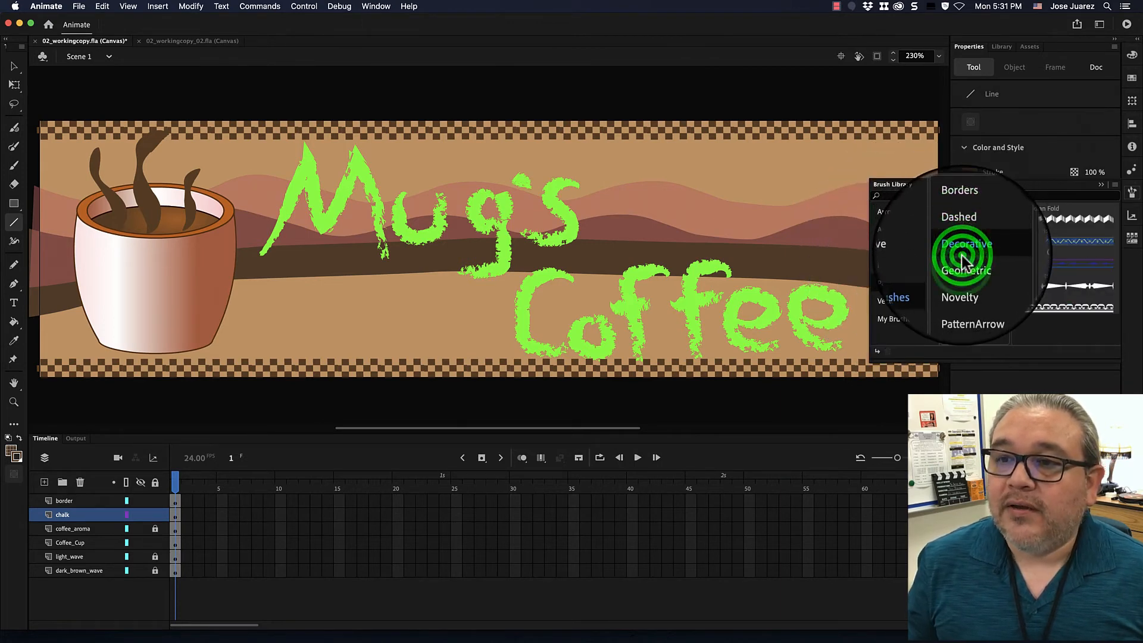
click(962, 285)
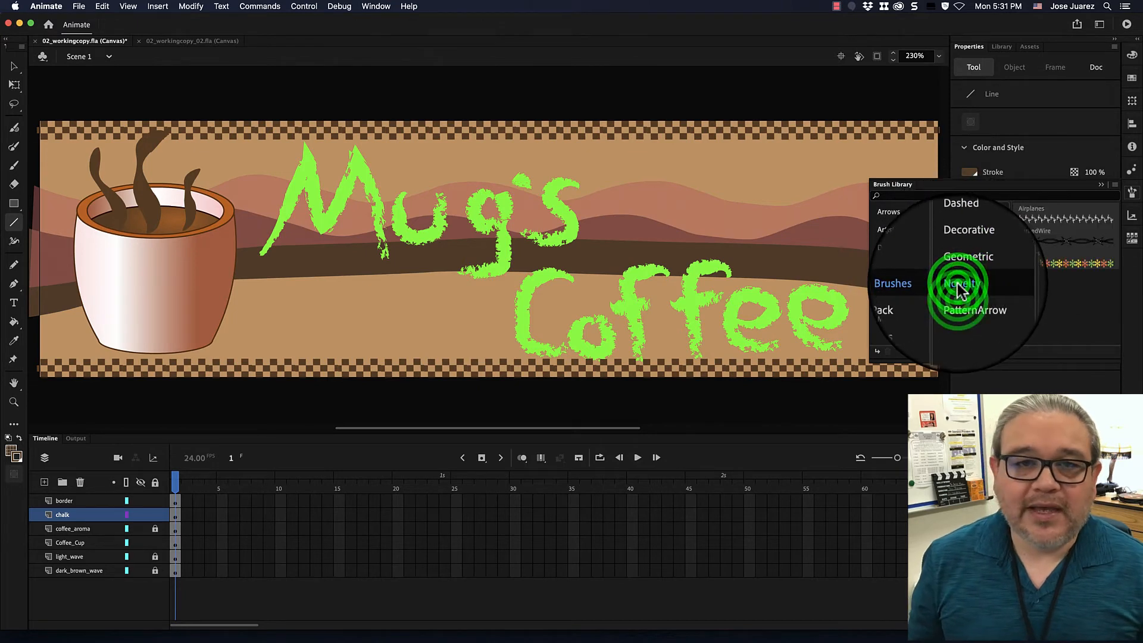
click(961, 255)
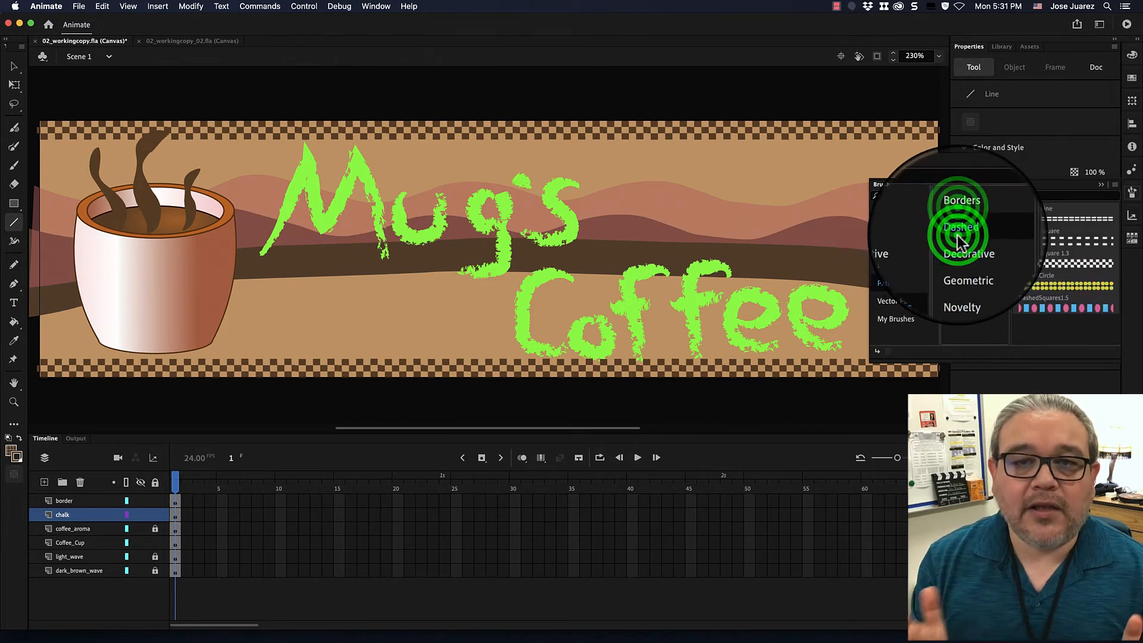
click(960, 211)
click(1101, 185)
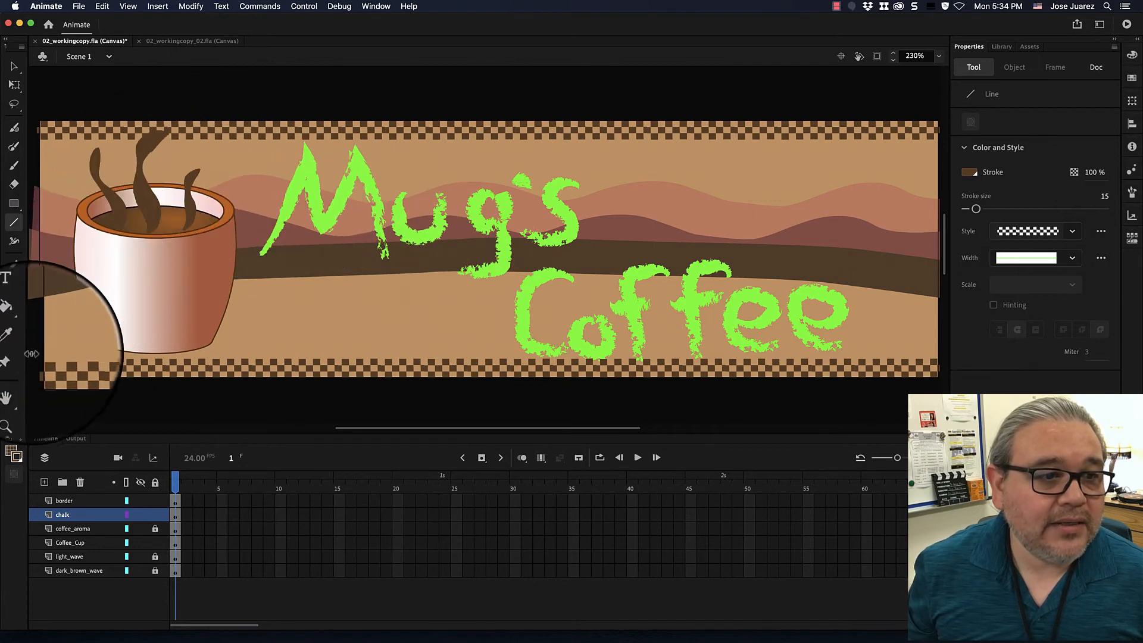
Activate the Rotation Tool and place its pivot point on the letter g of Mug's, near the stage's centre.
drag(17, 392, 36, 395)
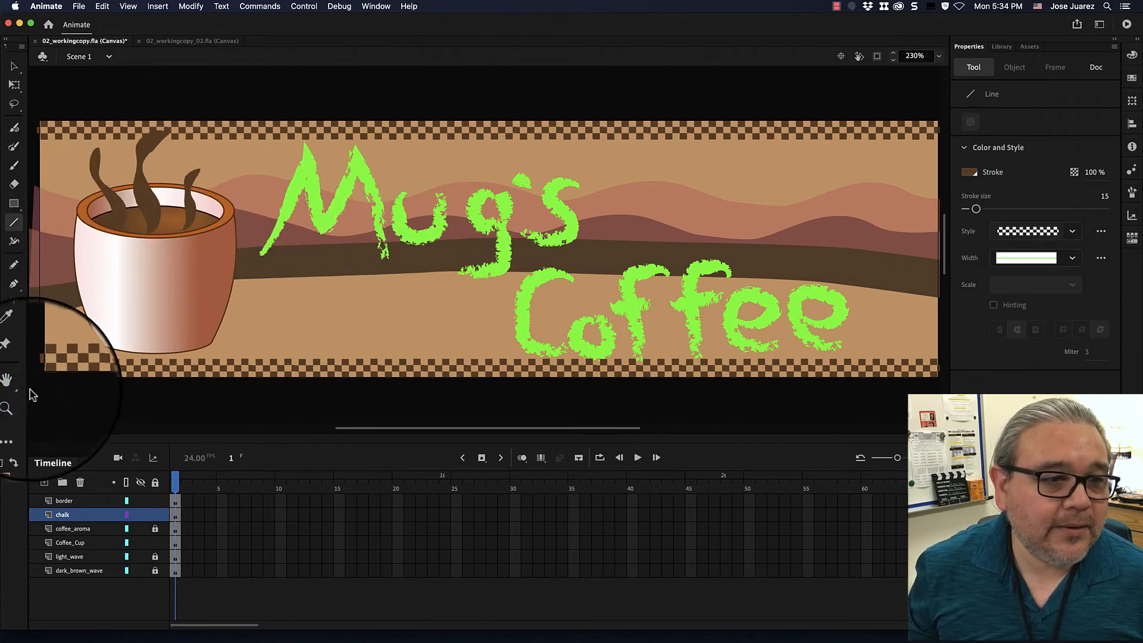
click(13, 383)
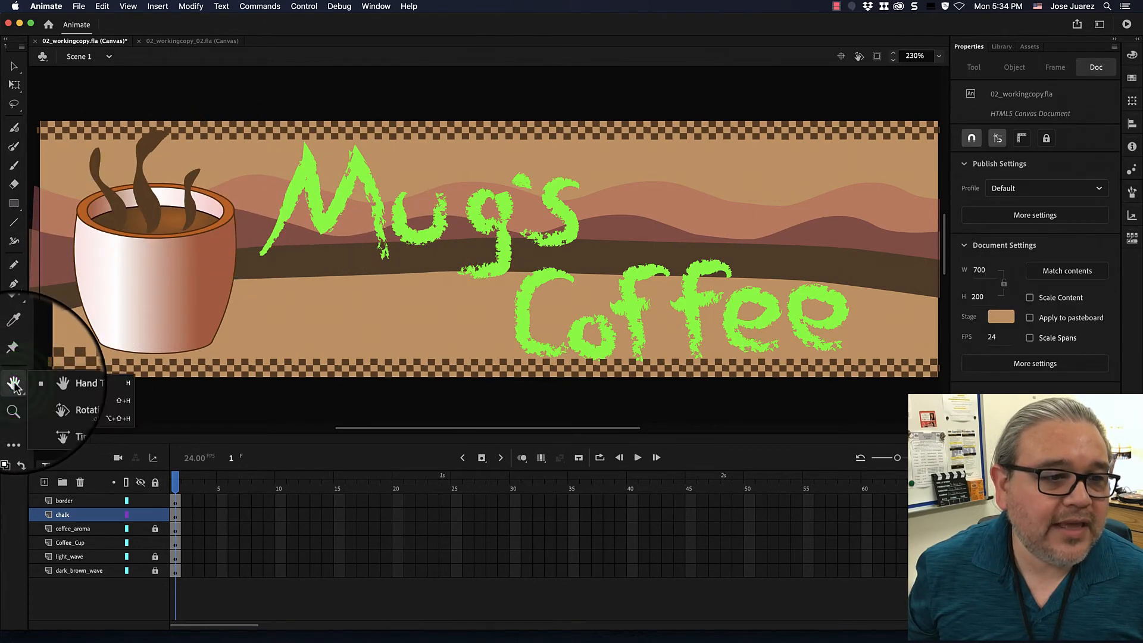
click(71, 402)
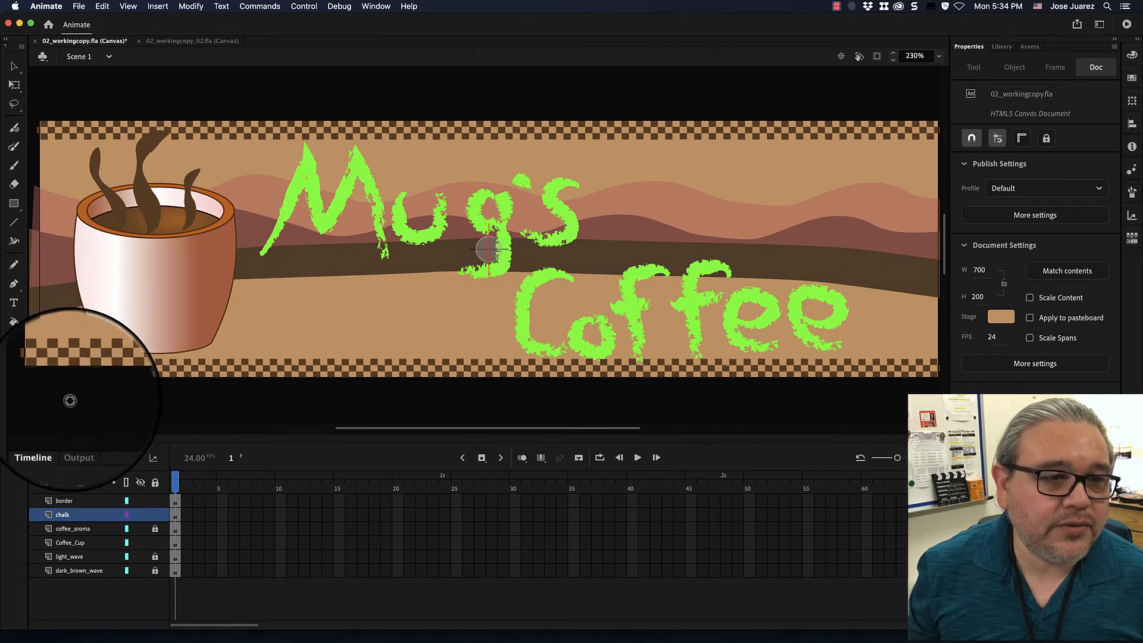
click(486, 253)
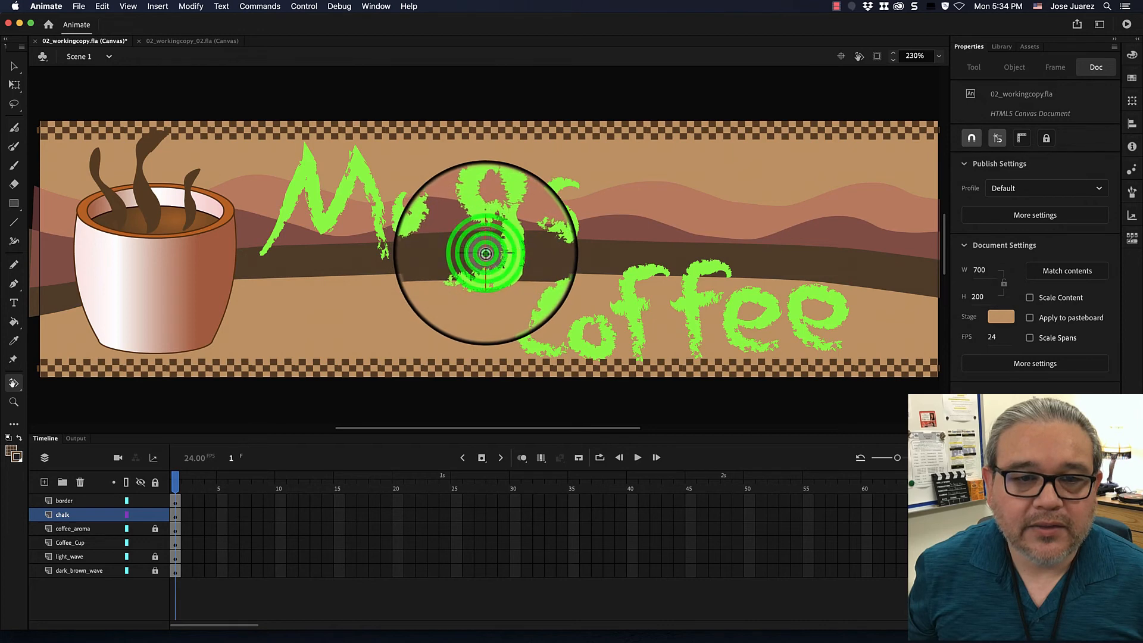
click(488, 253)
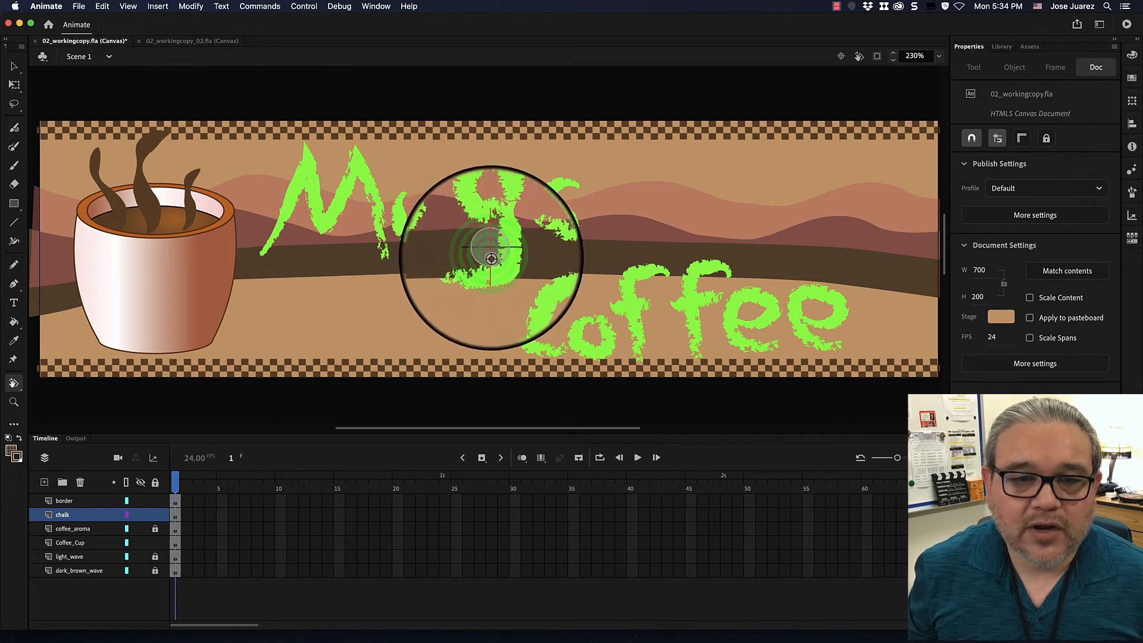
click(490, 257)
click(492, 253)
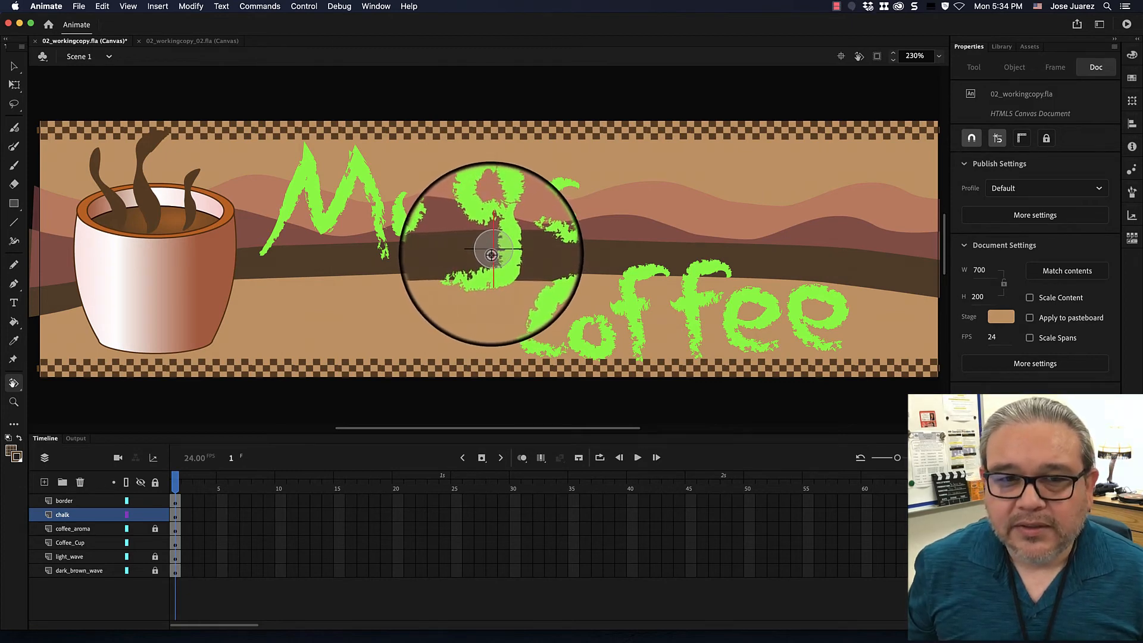
Reposition the pivot near the stage's centre, rotate the stage clockwise about it, and recentre the stage to its level view.
click(696, 170)
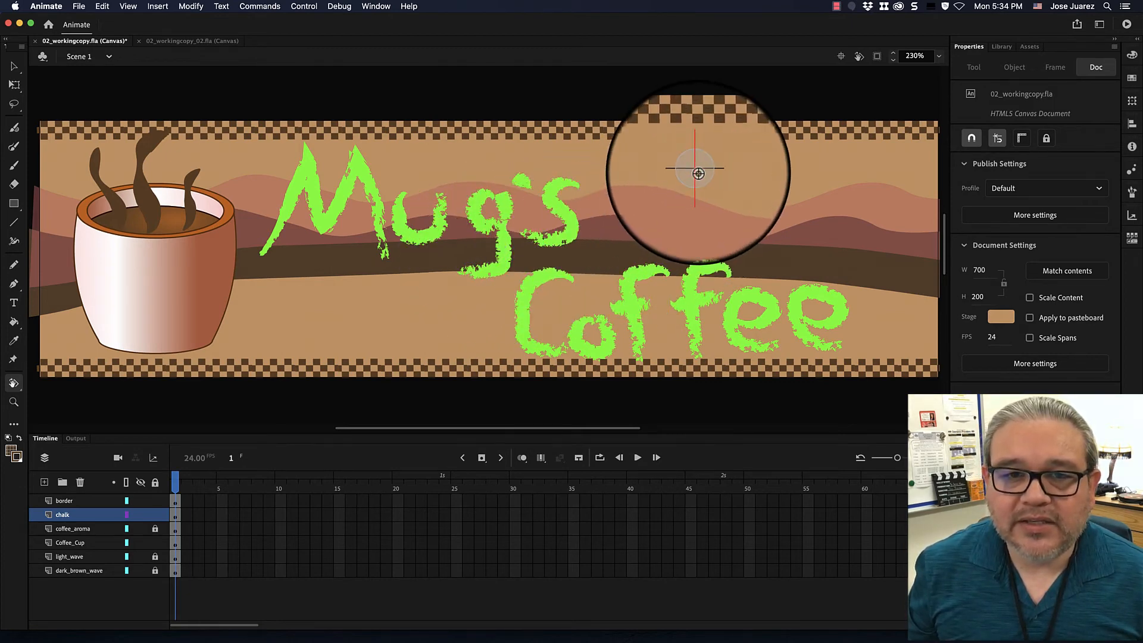
click(485, 249)
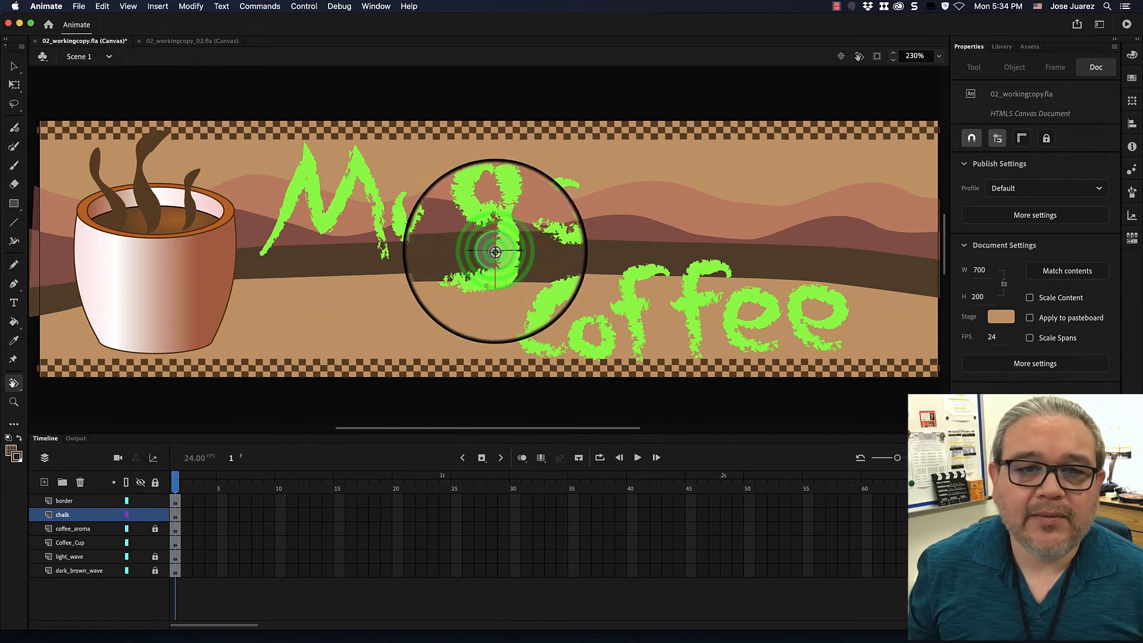
drag(479, 262, 476, 378)
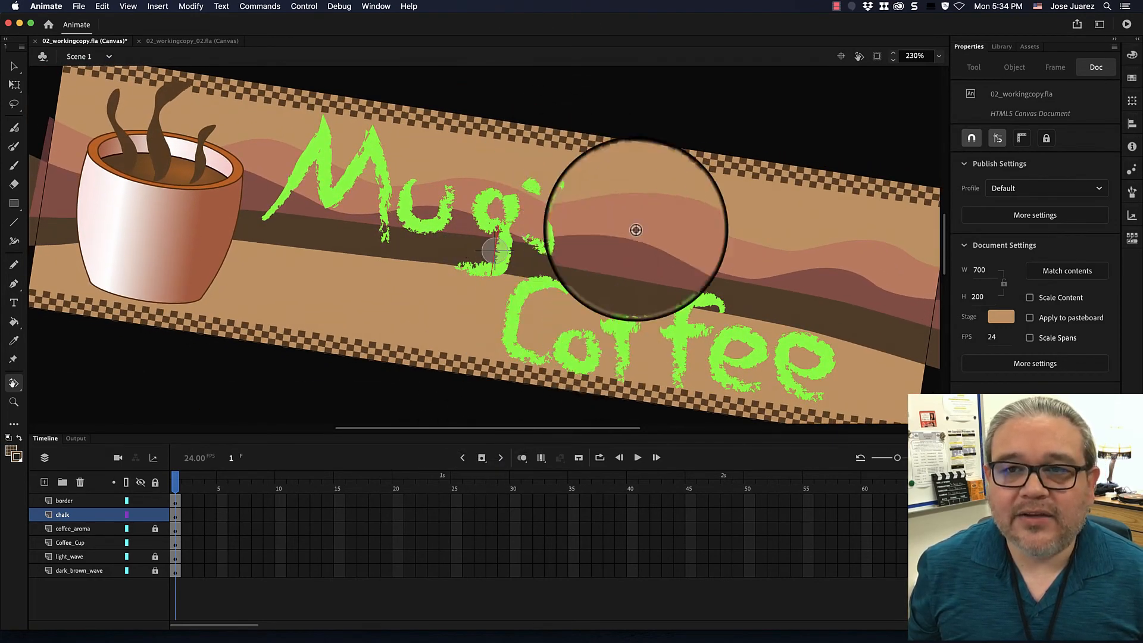
click(841, 56)
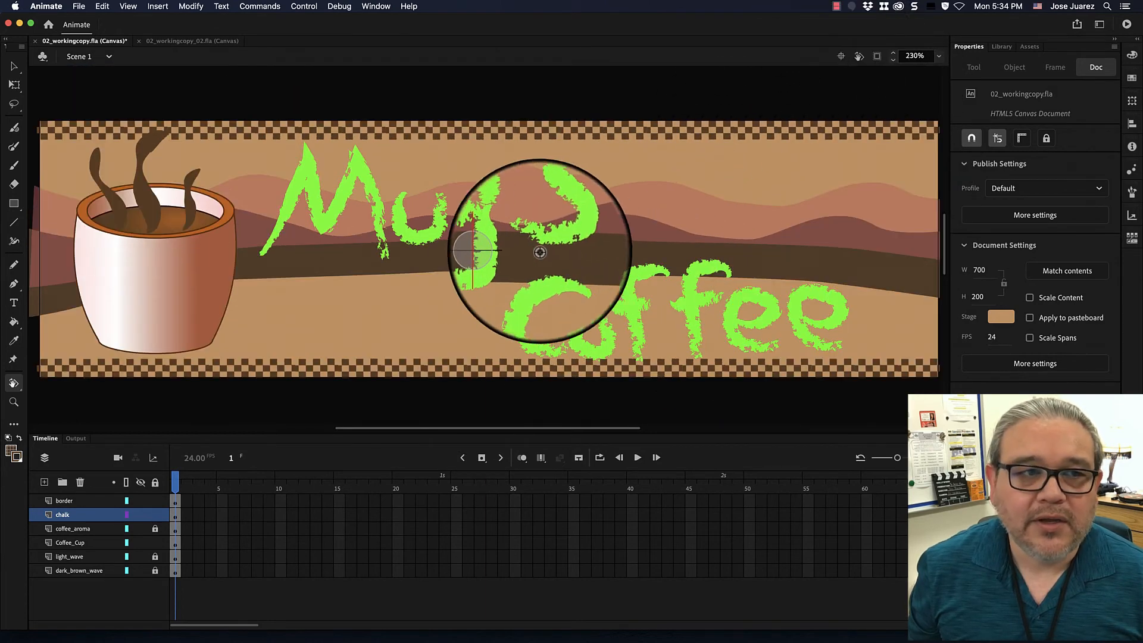
Set the rotation pivot at the banner's upper-left corner and rotate the stage counterclockwise about it.
click(43, 124)
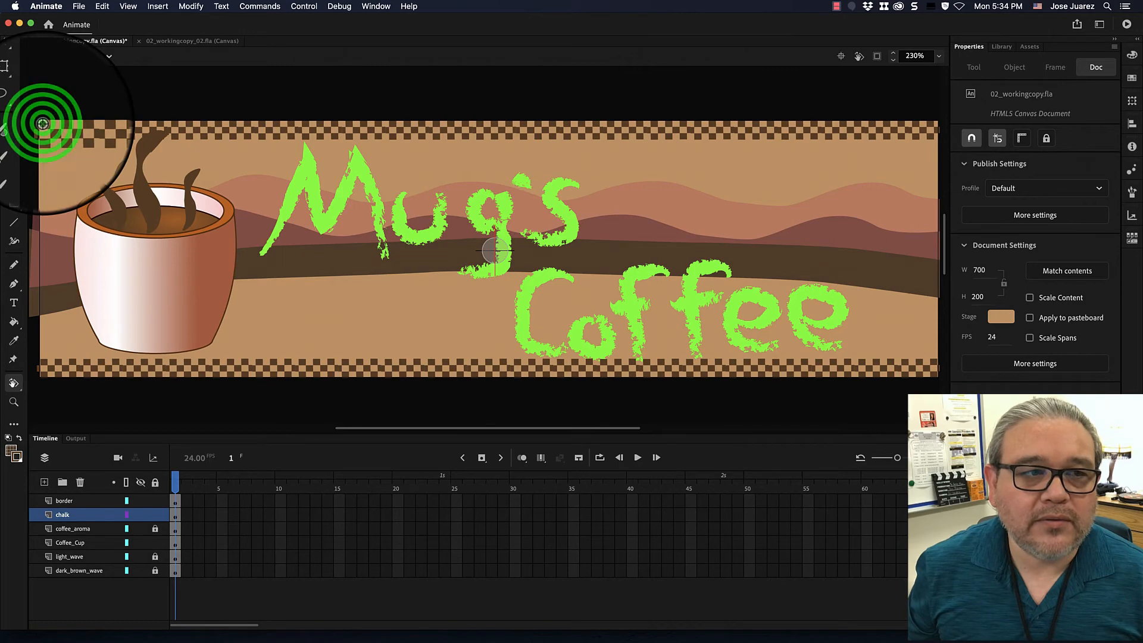
drag(43, 124, 66, 121)
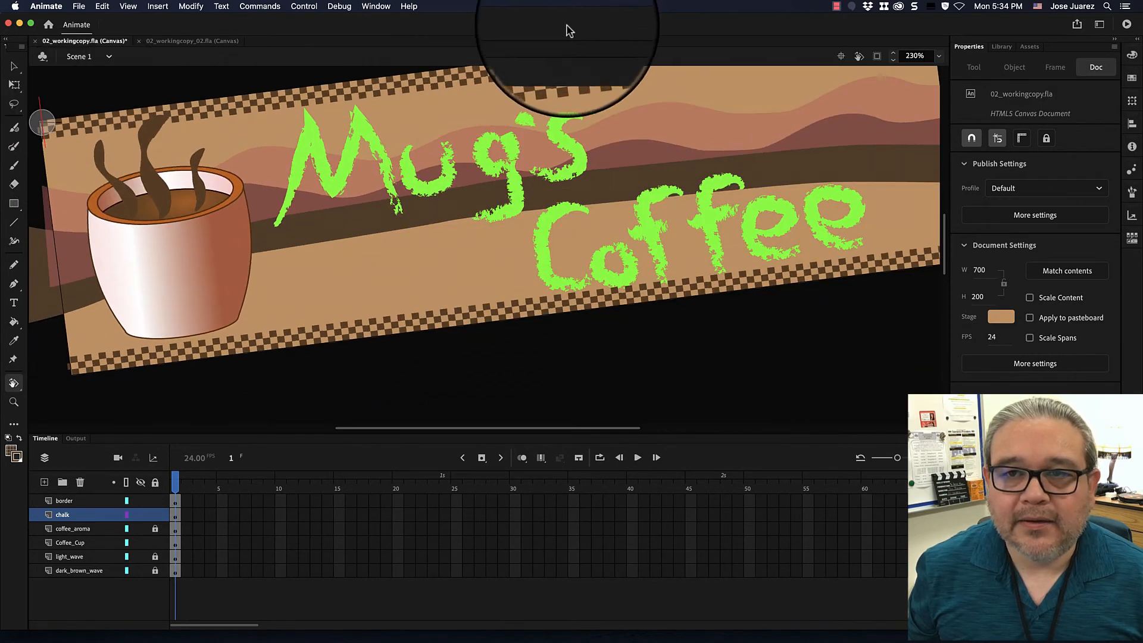
click(841, 55)
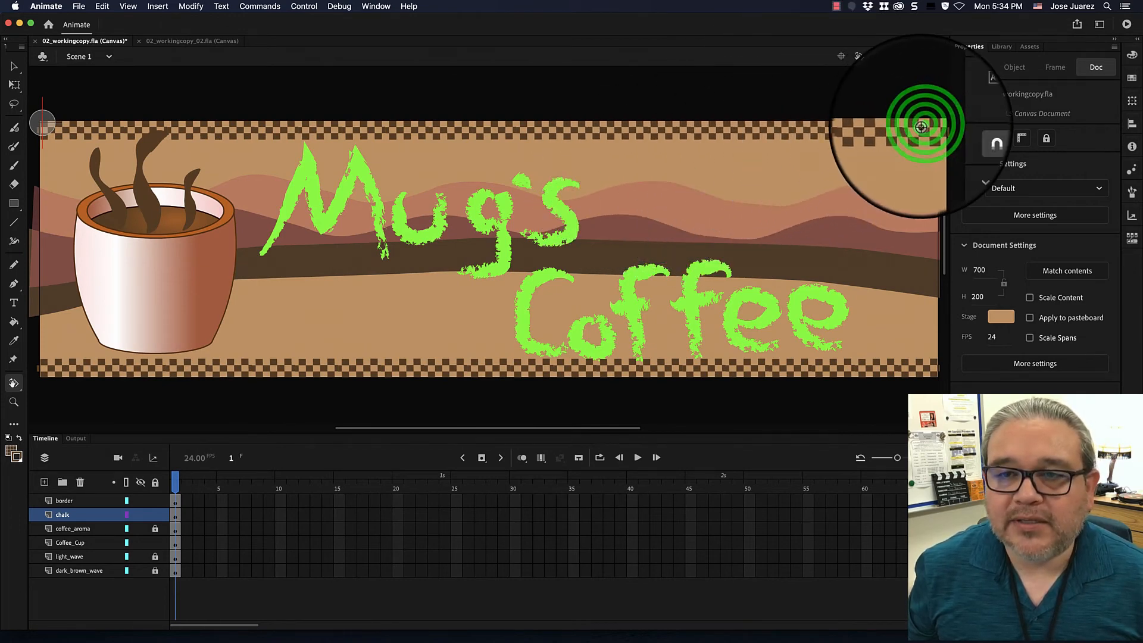
drag(924, 124, 857, 26)
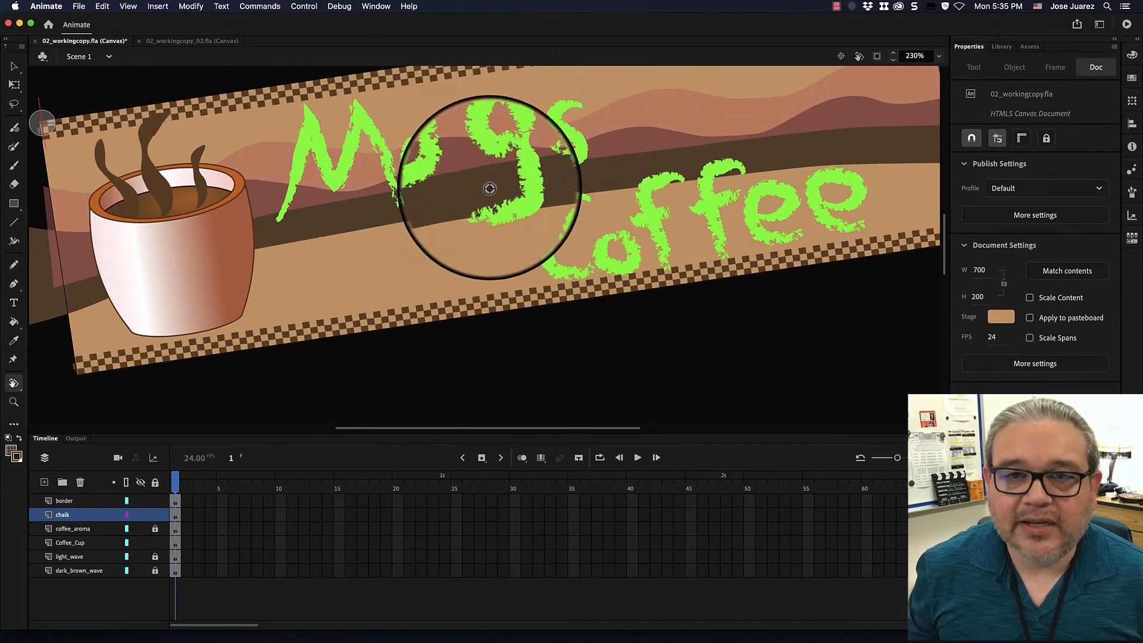
Rotate the stage clockwise about a pivot on the second f of Coffee, and recentre the stage to its level view.
click(721, 238)
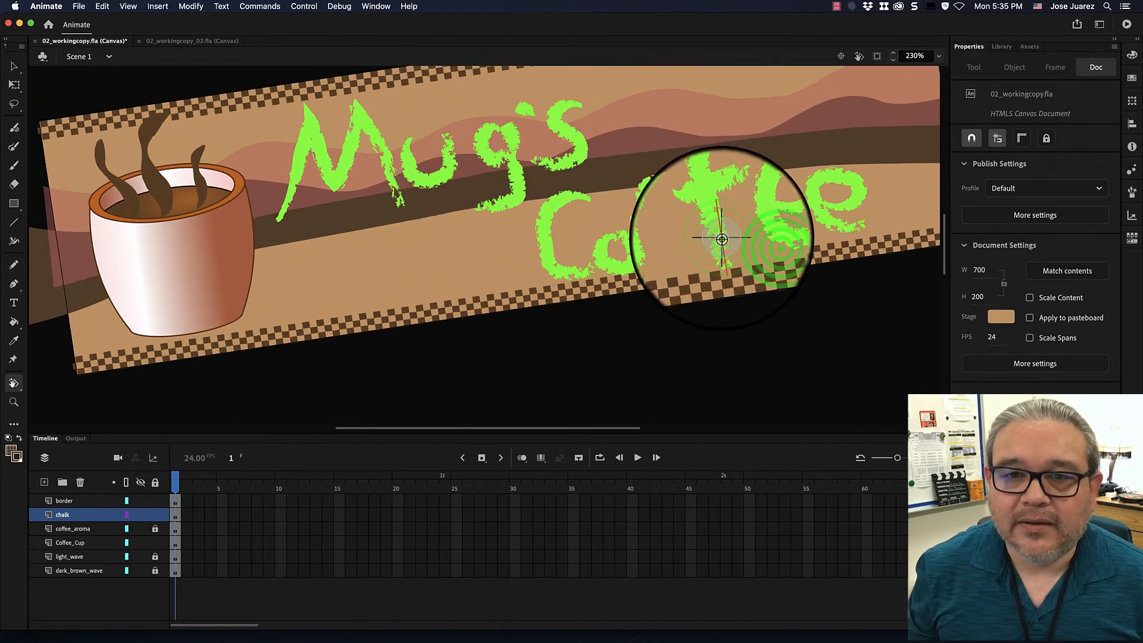
drag(761, 245, 408, 153)
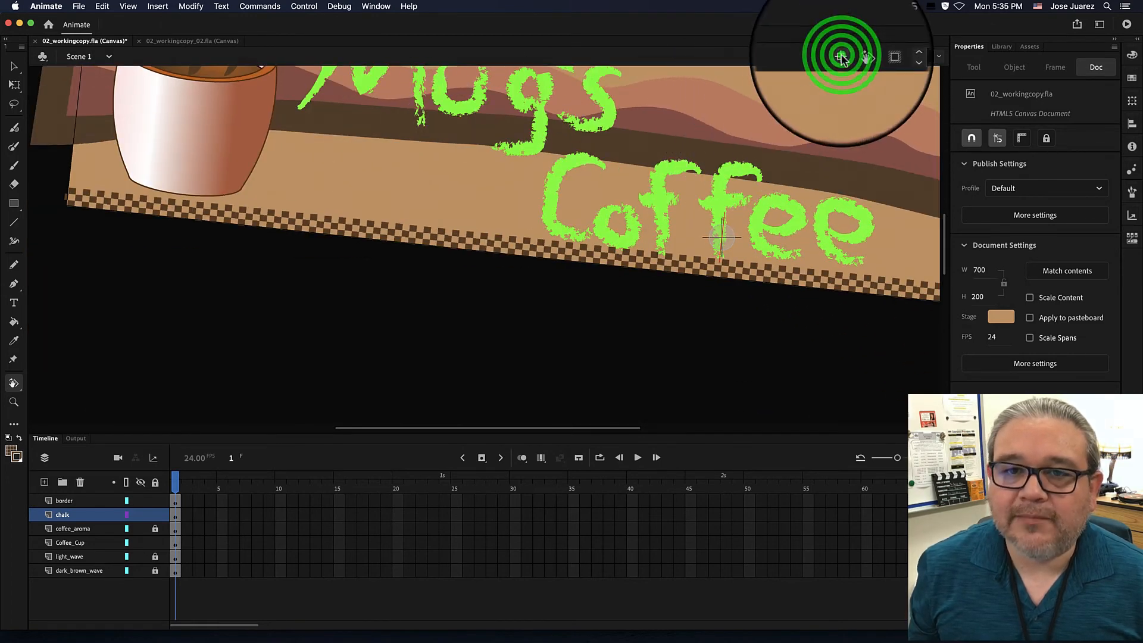
click(842, 56)
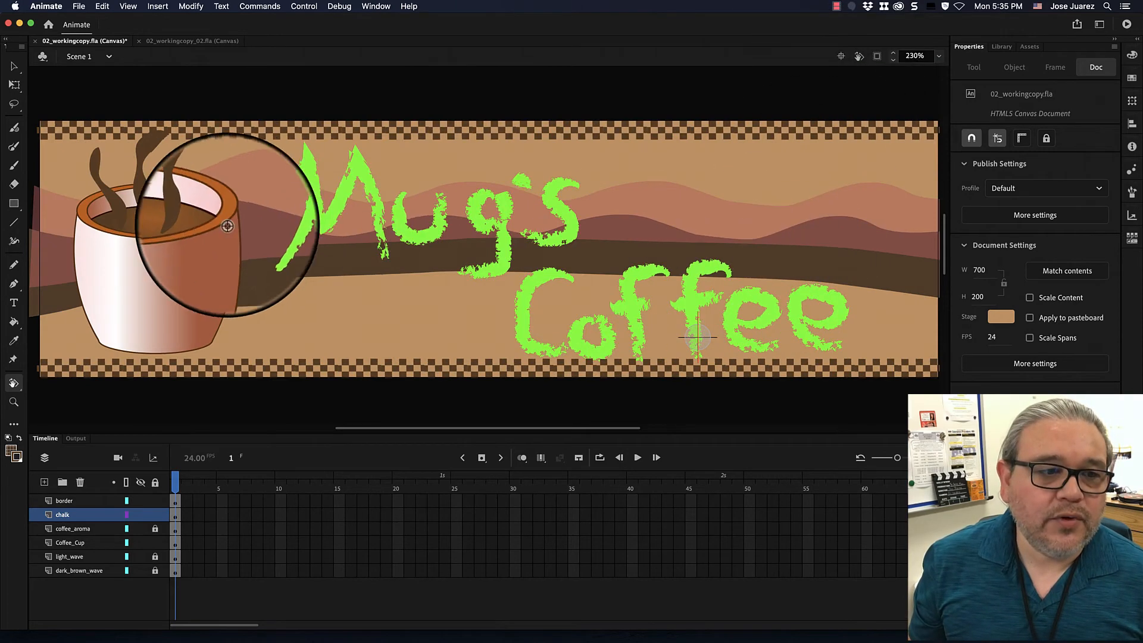
Switch from the Rotation Tool to the Hand Tool.
click(14, 382)
click(13, 381)
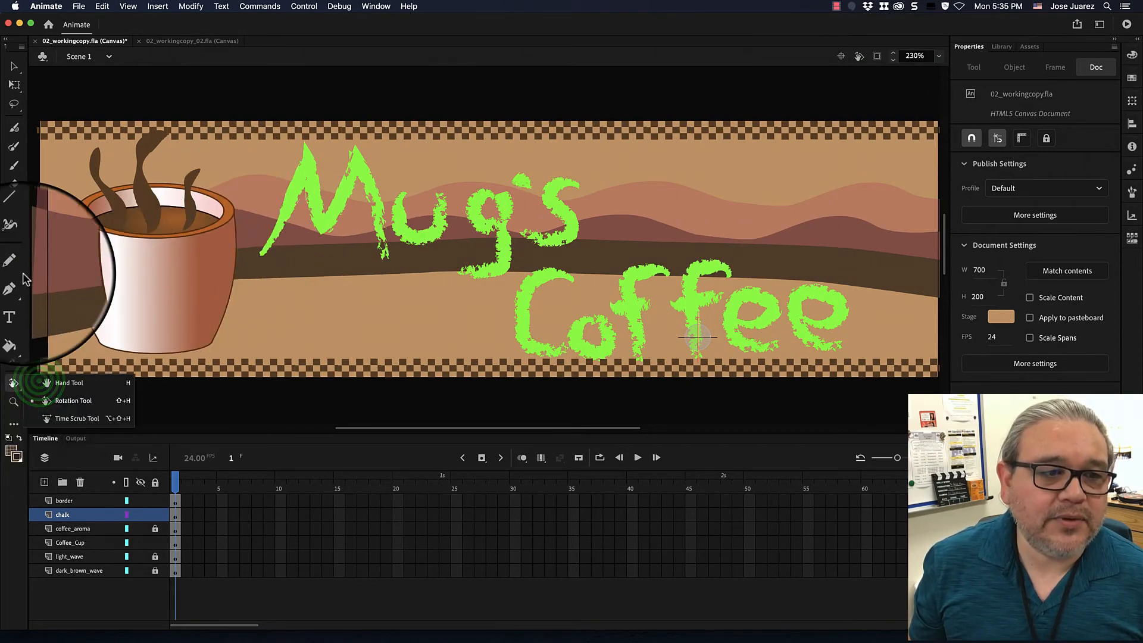
click(35, 387)
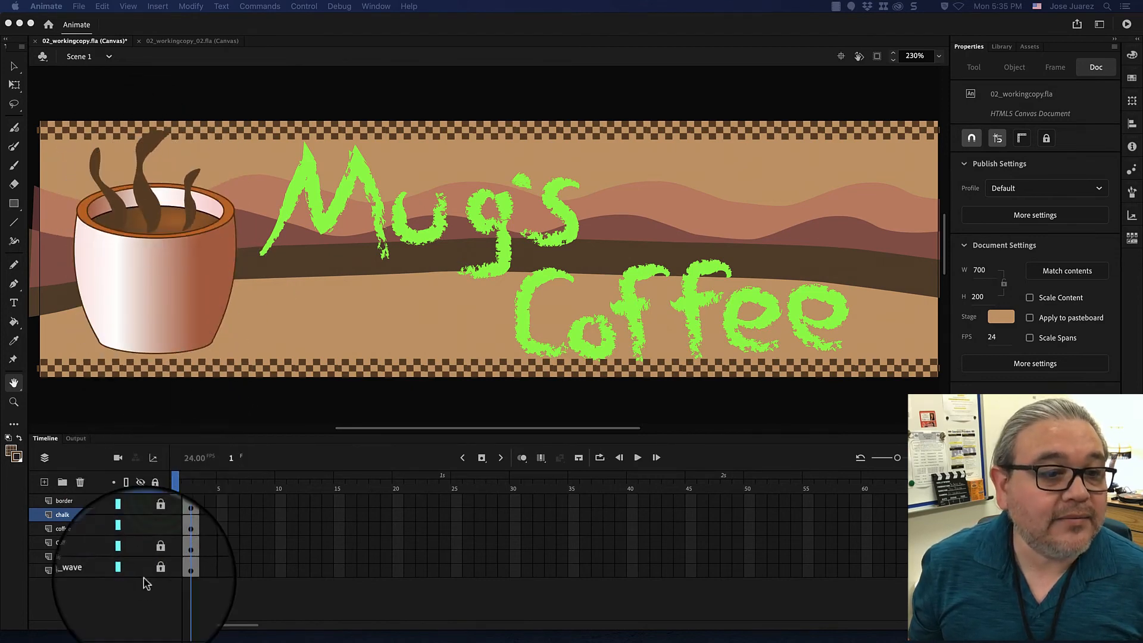
Hide the coffee_aroma layer and keep it locked together with the chalk and Coffee_Cup layers.
click(154, 525)
click(154, 524)
click(154, 529)
click(153, 542)
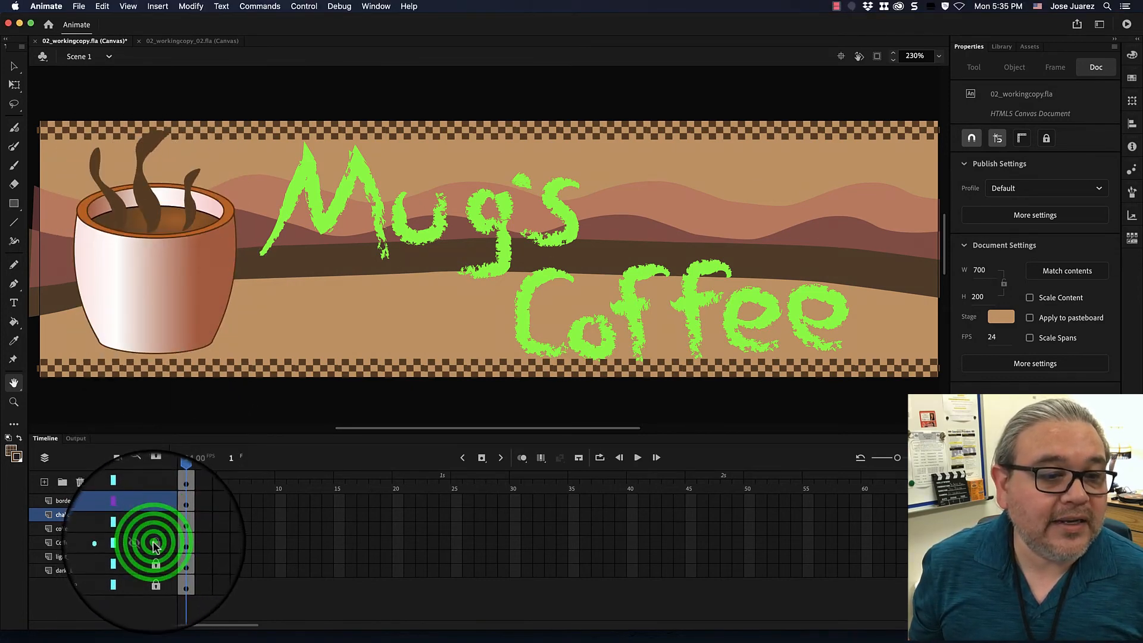
click(155, 515)
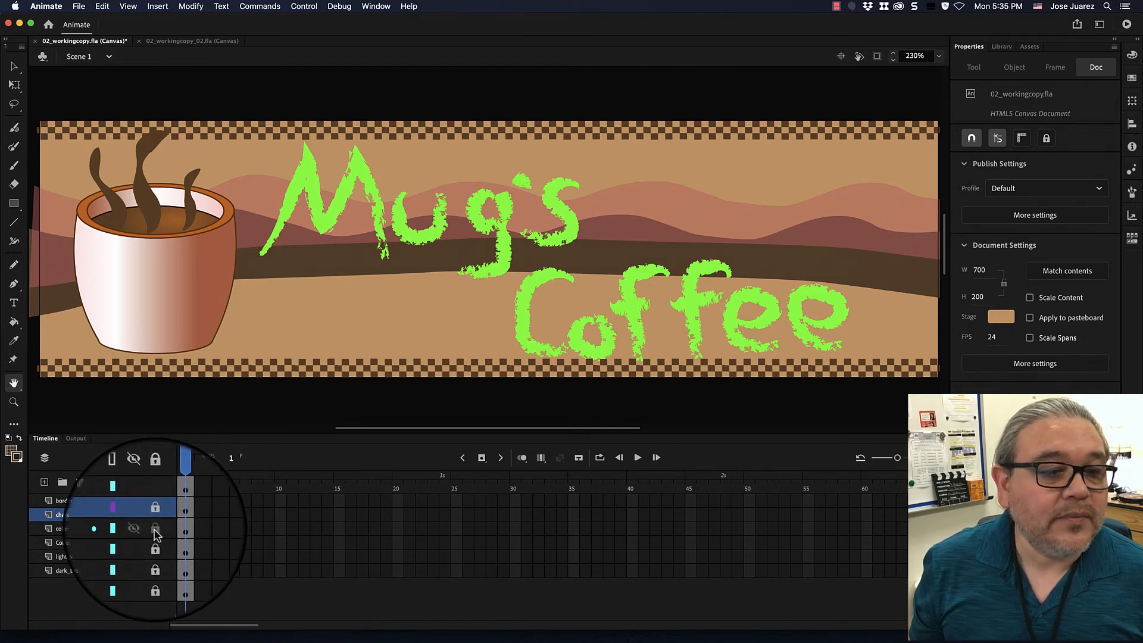
click(141, 533)
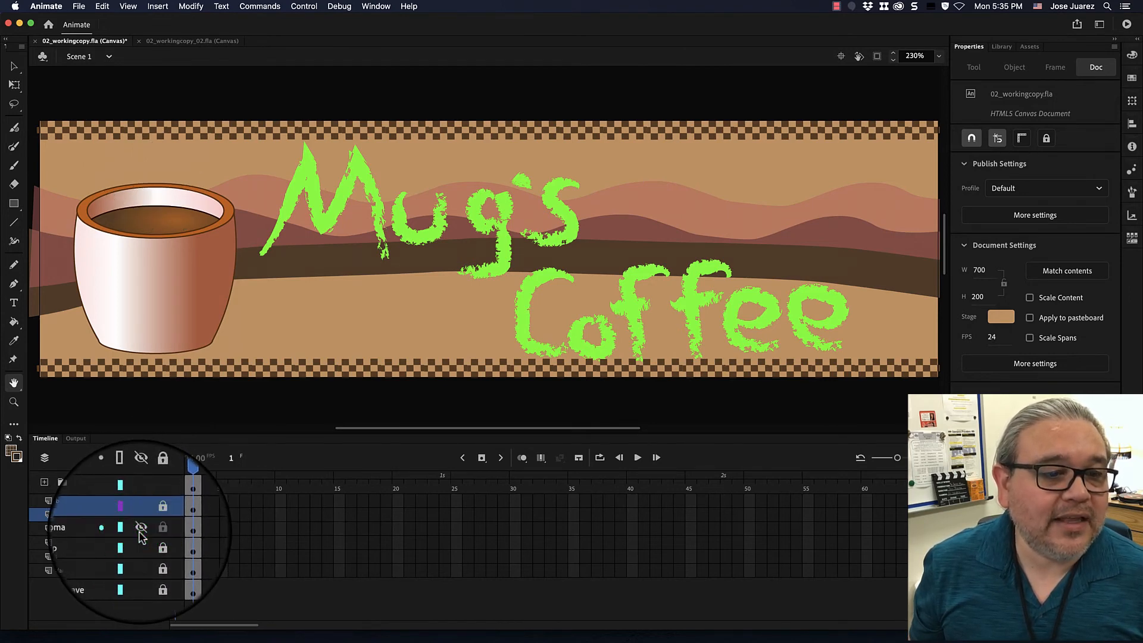
click(155, 529)
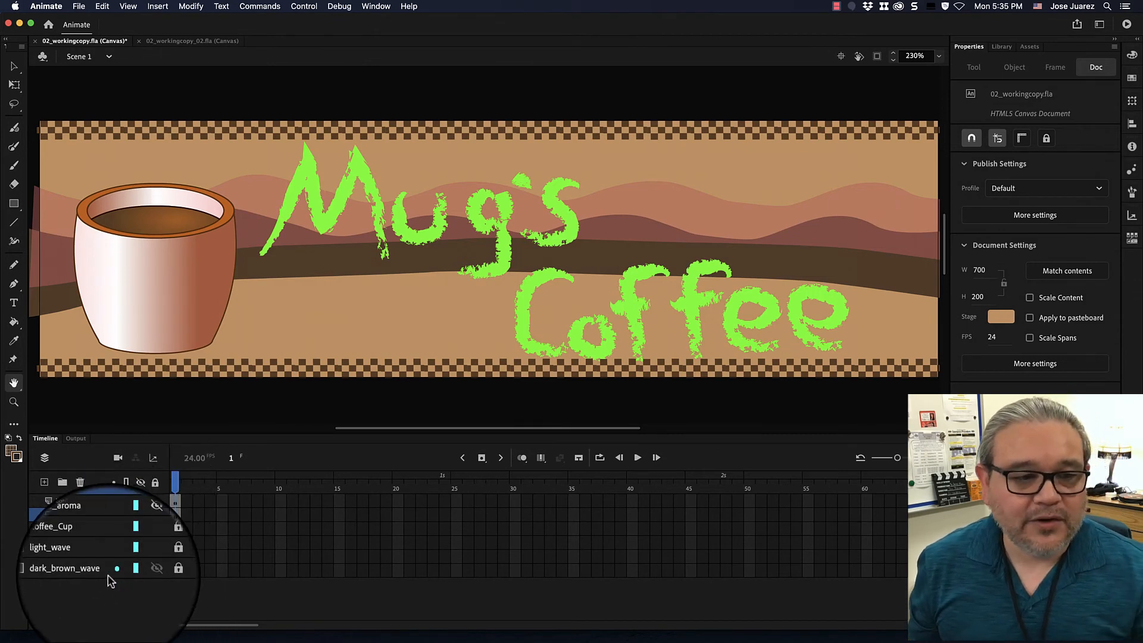
Add a new layer directly above chalk and name it fluid_aroma.
click(44, 482)
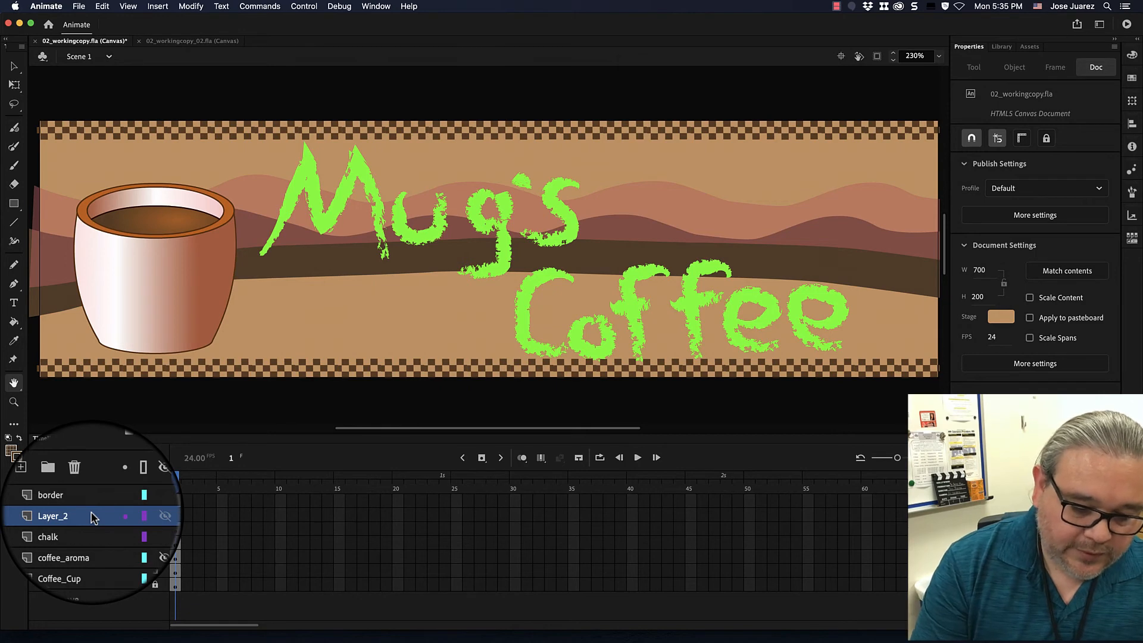
key(i)
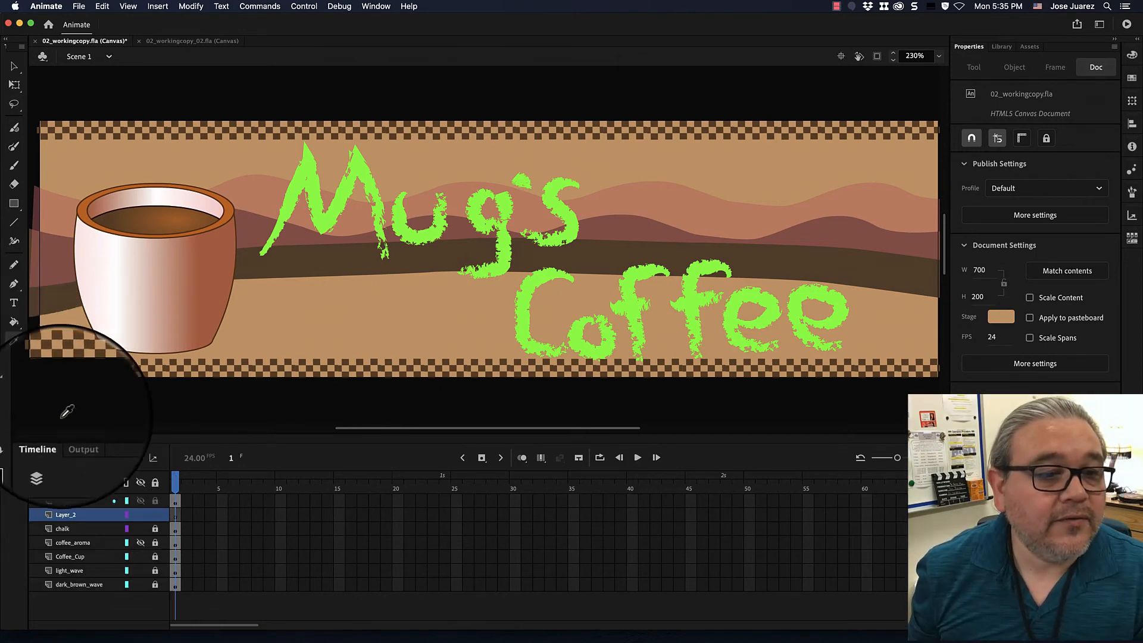
click(64, 516)
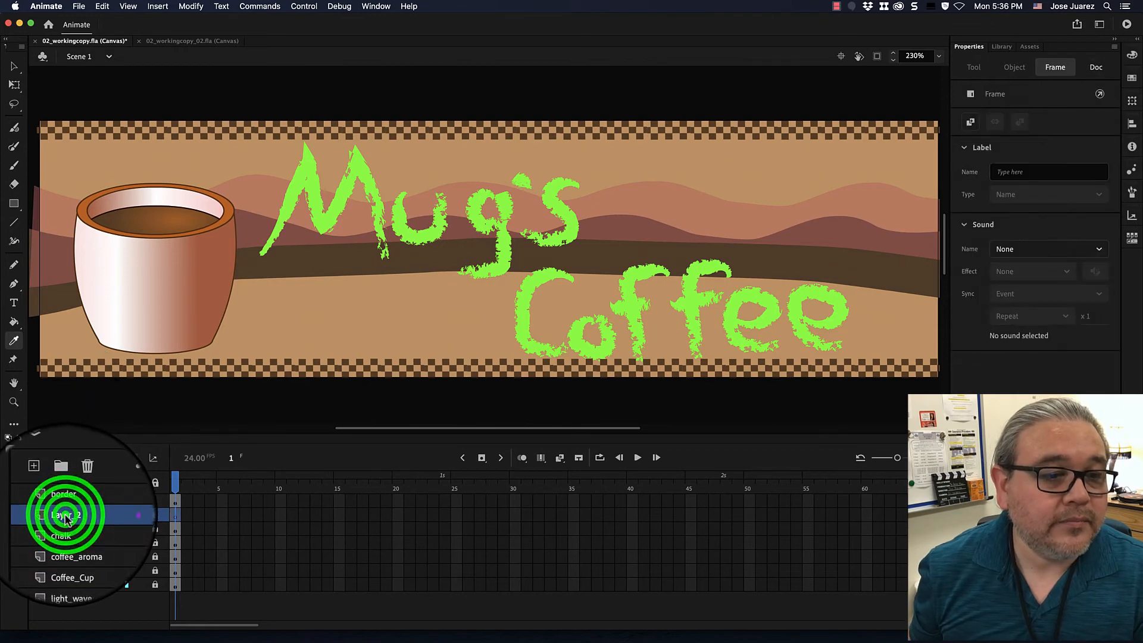
double_click(65, 514)
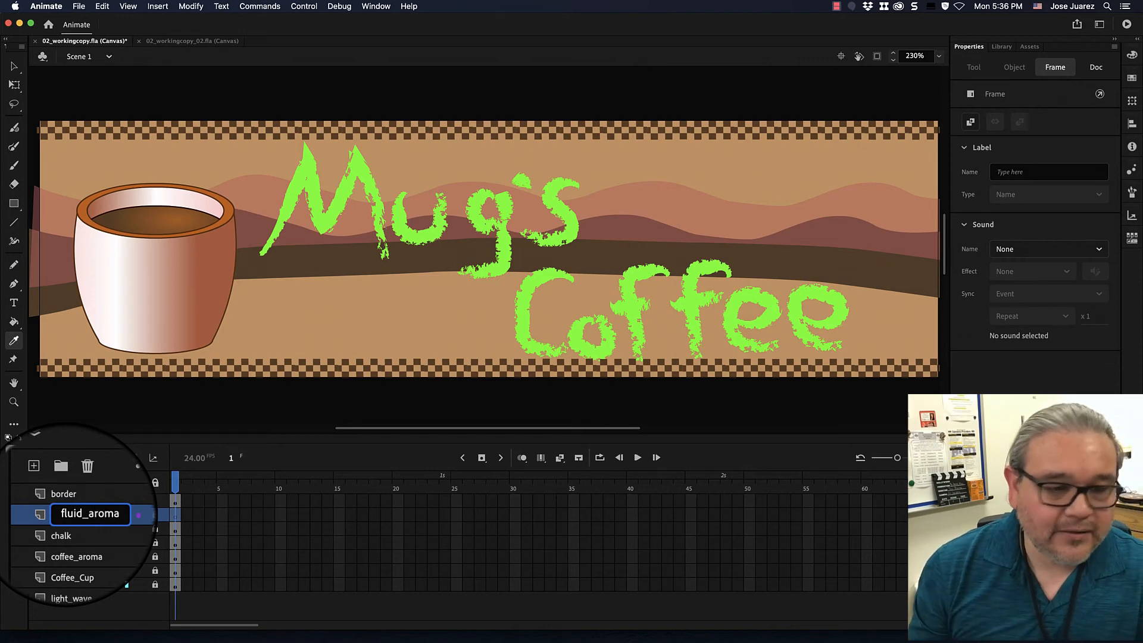
key(Return)
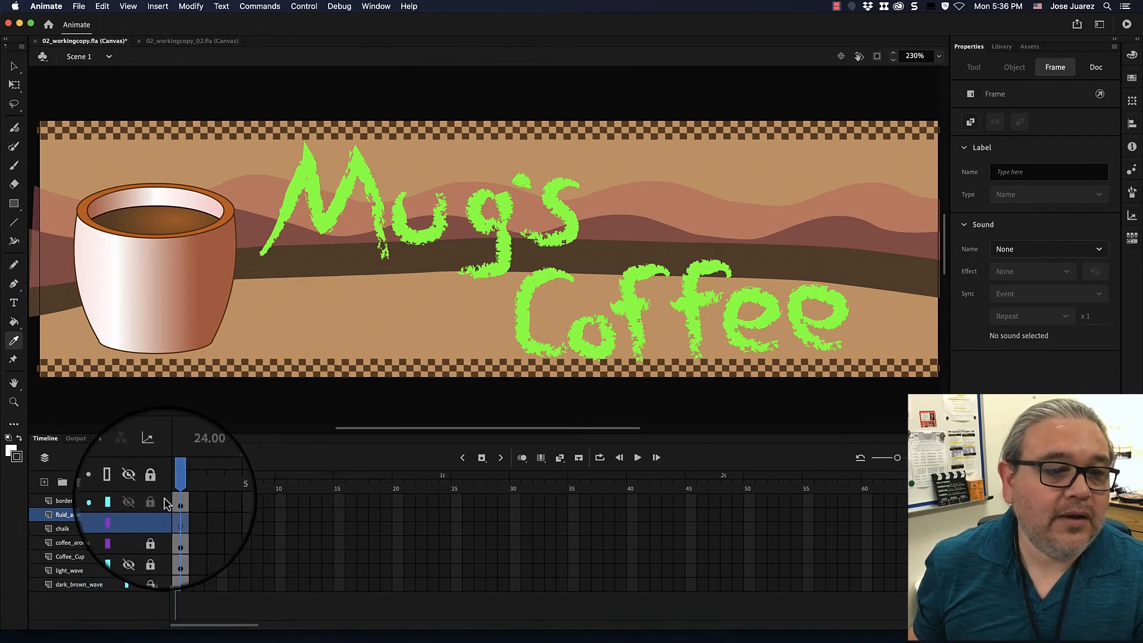
Lock the border layer and move fluid_aroma above it to the top of the layer stack.
click(156, 501)
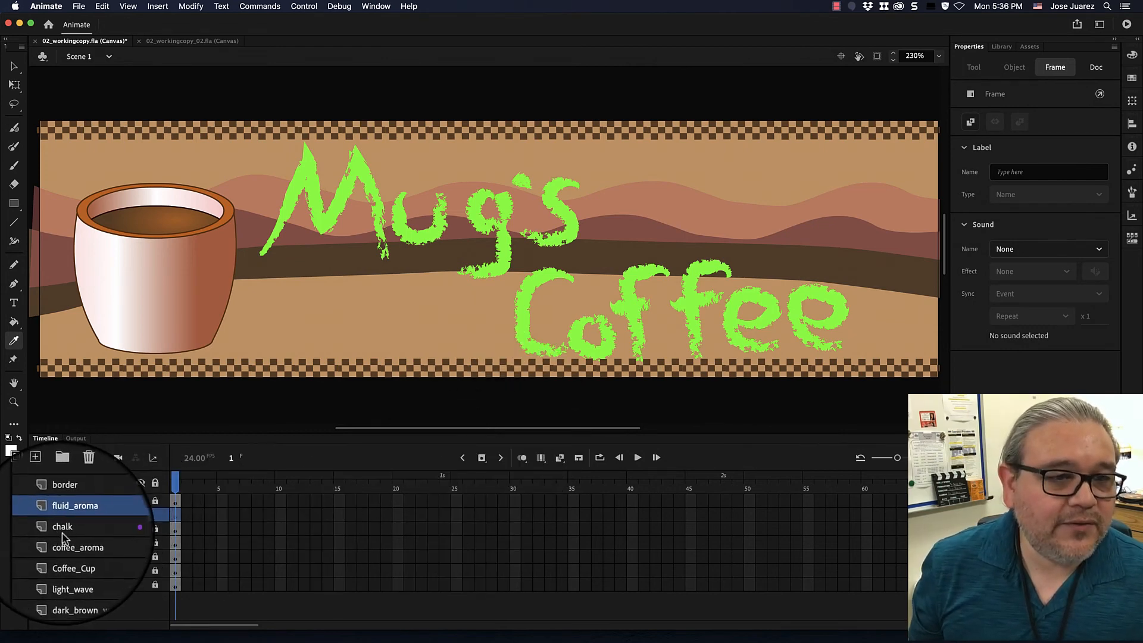
click(102, 517)
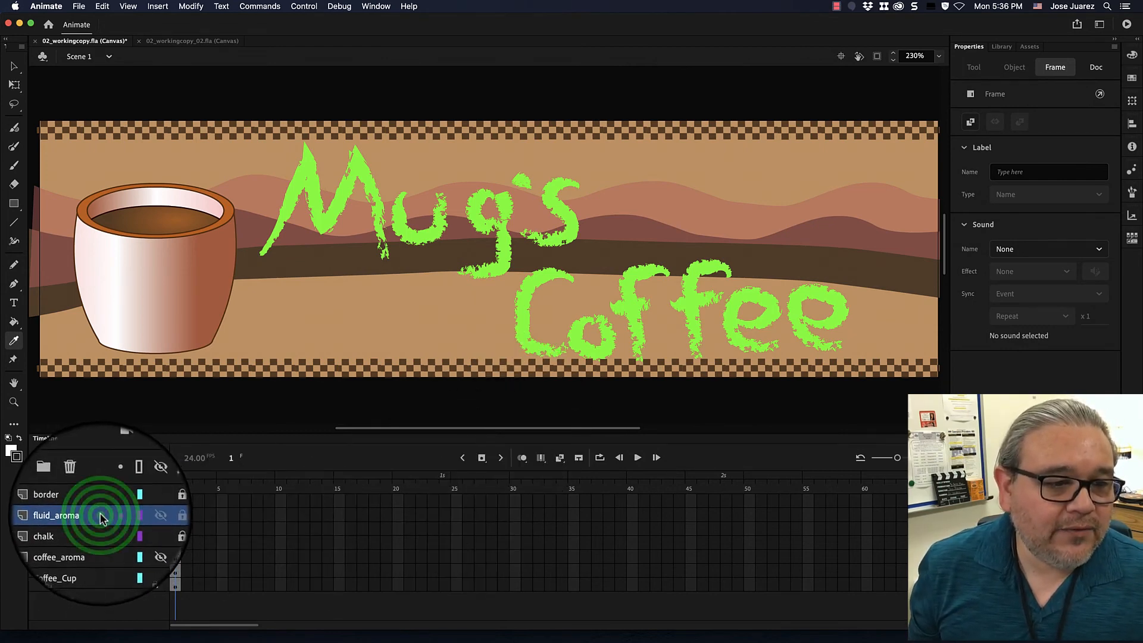
drag(101, 519, 101, 485)
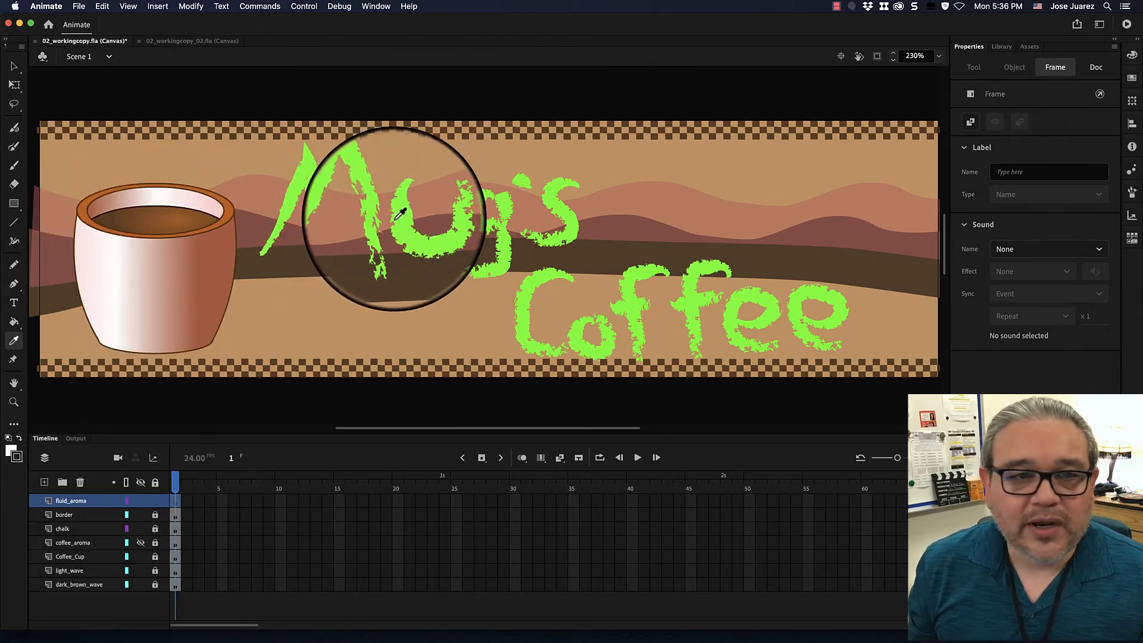
Activate the Fluid Brush with its size responding to both pen pressure and pointer velocity.
click(15, 132)
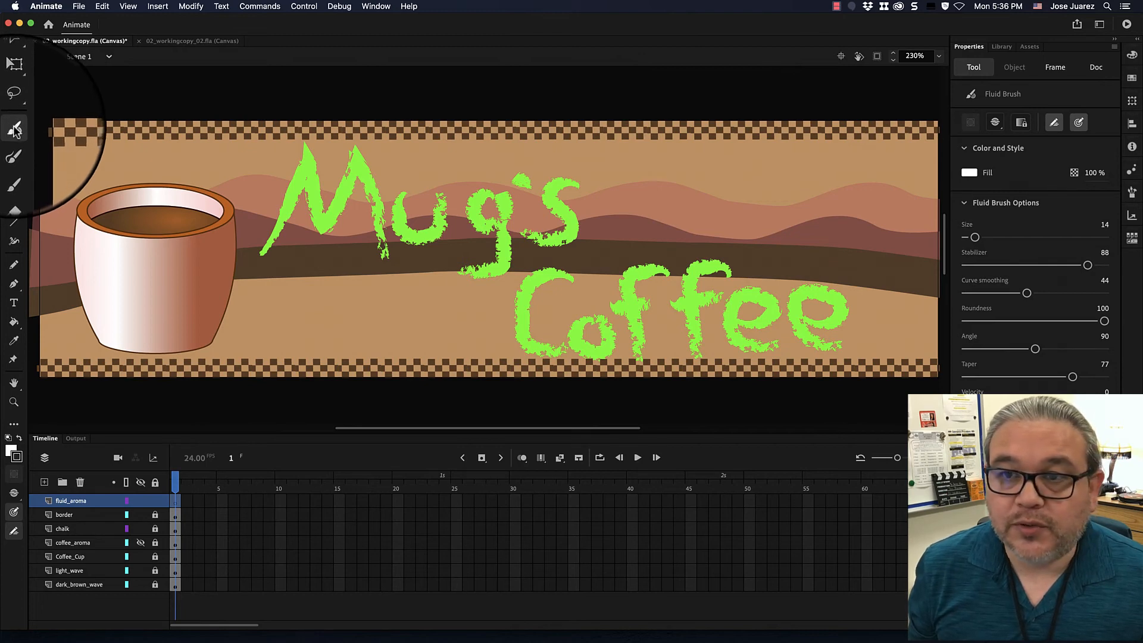
click(15, 130)
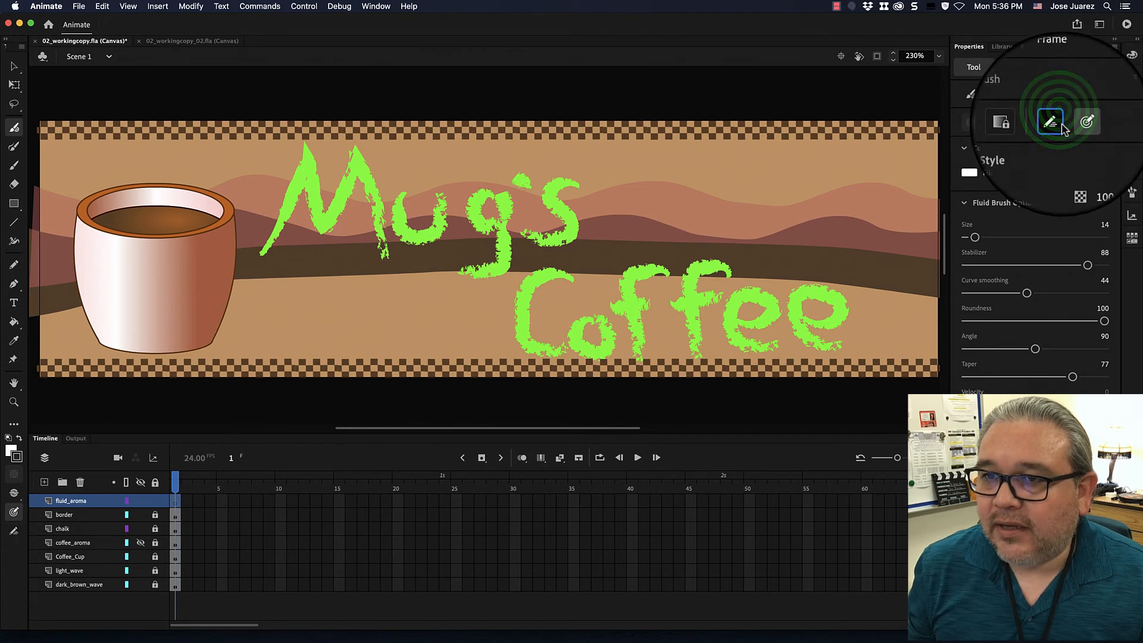
click(1055, 122)
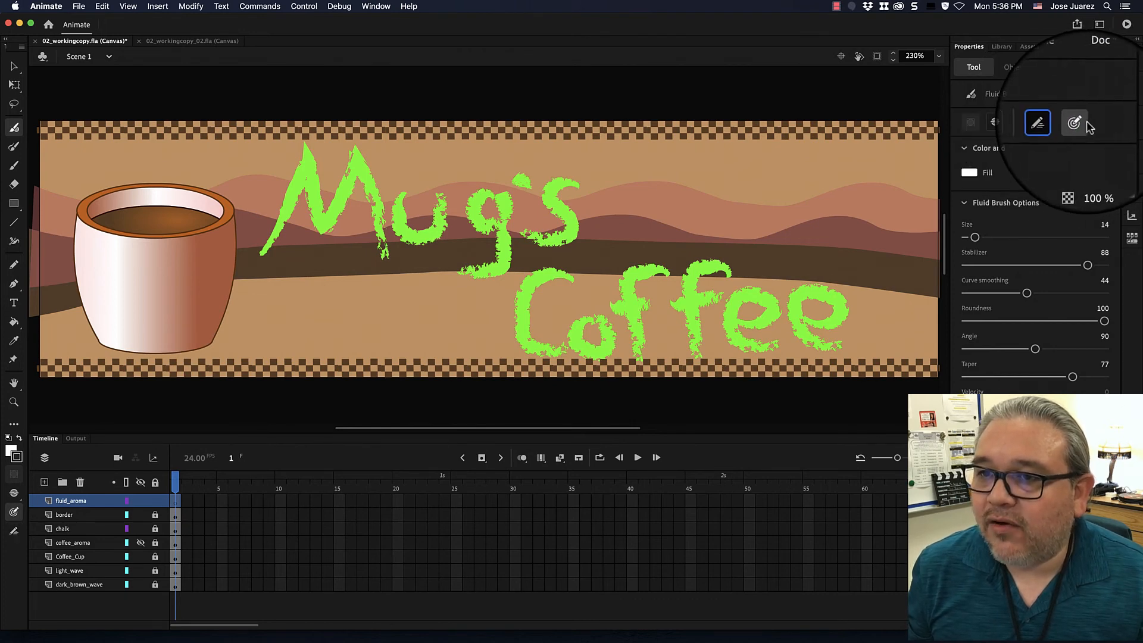
click(1075, 82)
click(1073, 90)
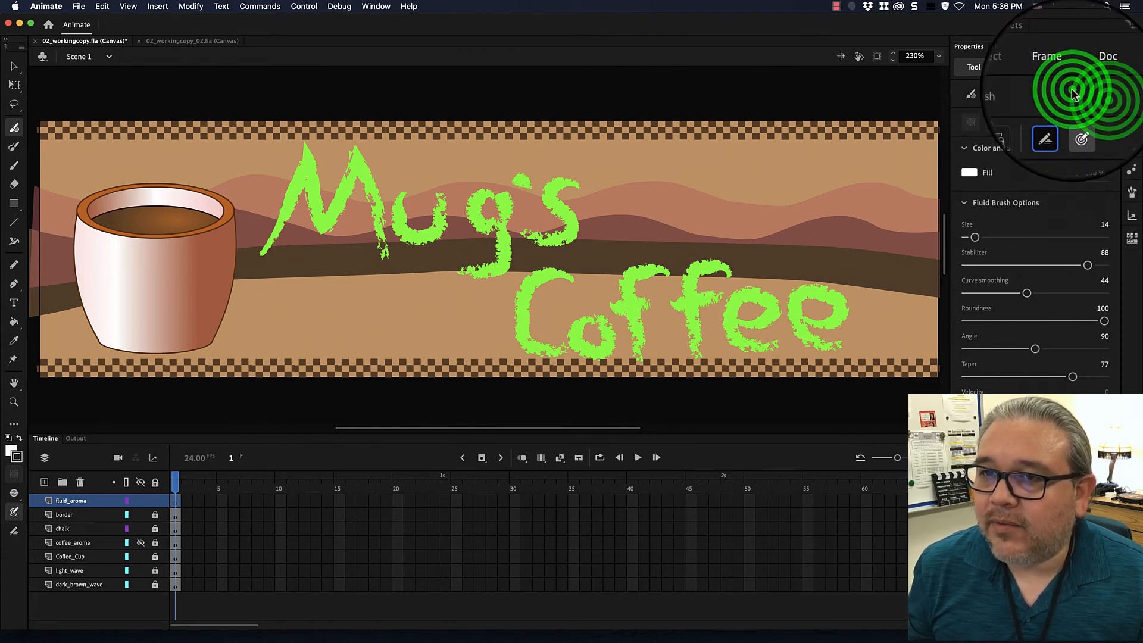
click(1097, 97)
click(1102, 115)
click(1097, 105)
click(1103, 130)
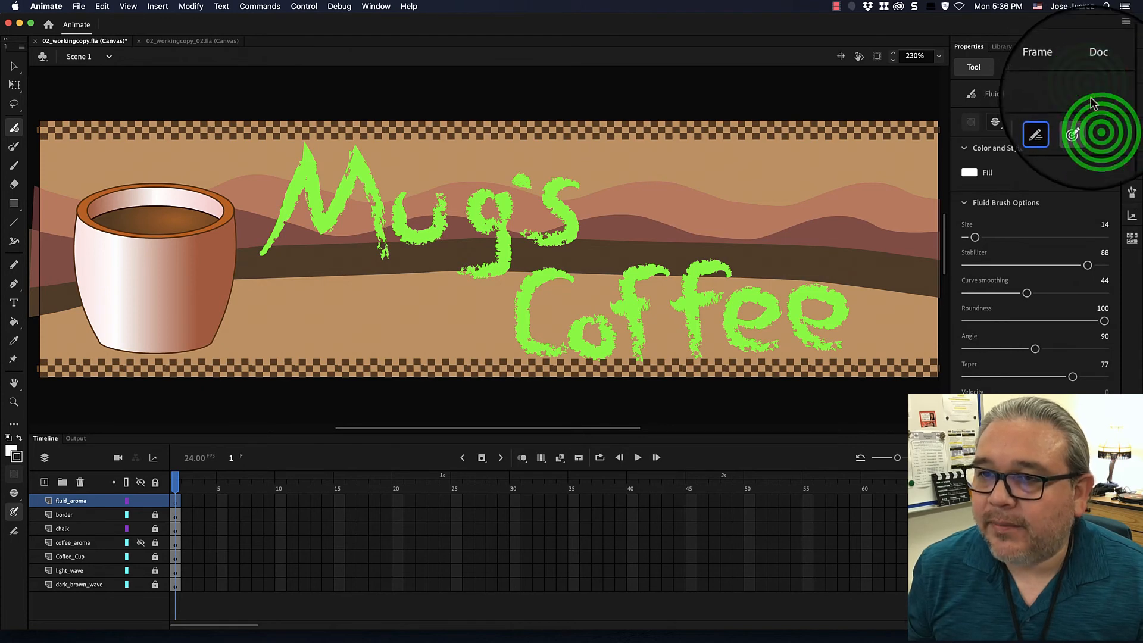
click(1098, 120)
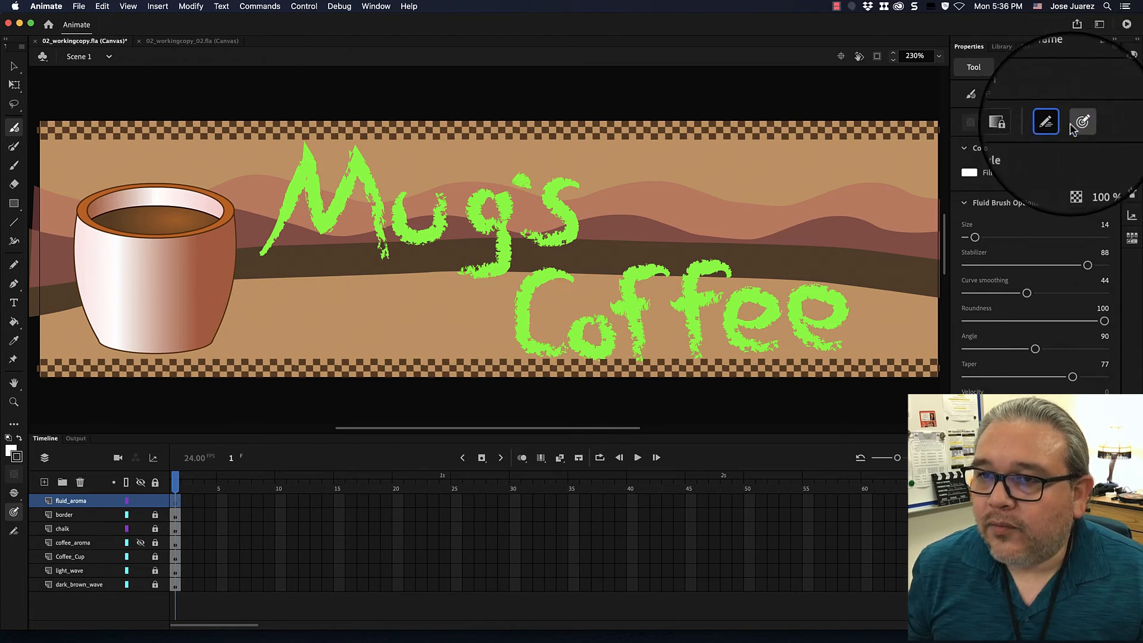
click(1079, 127)
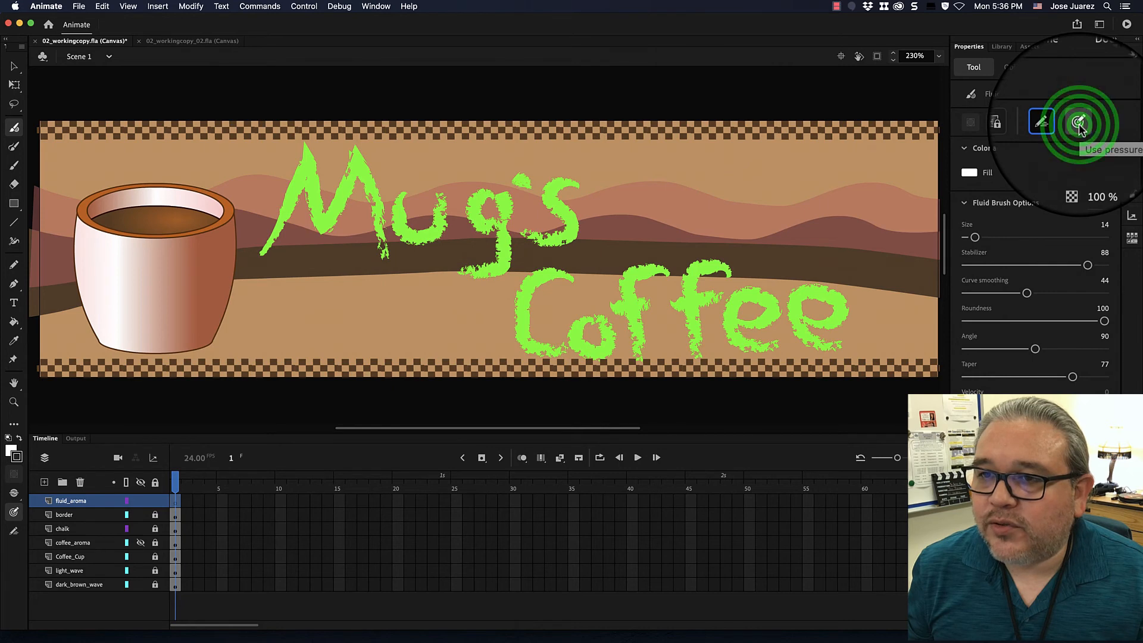
click(1079, 126)
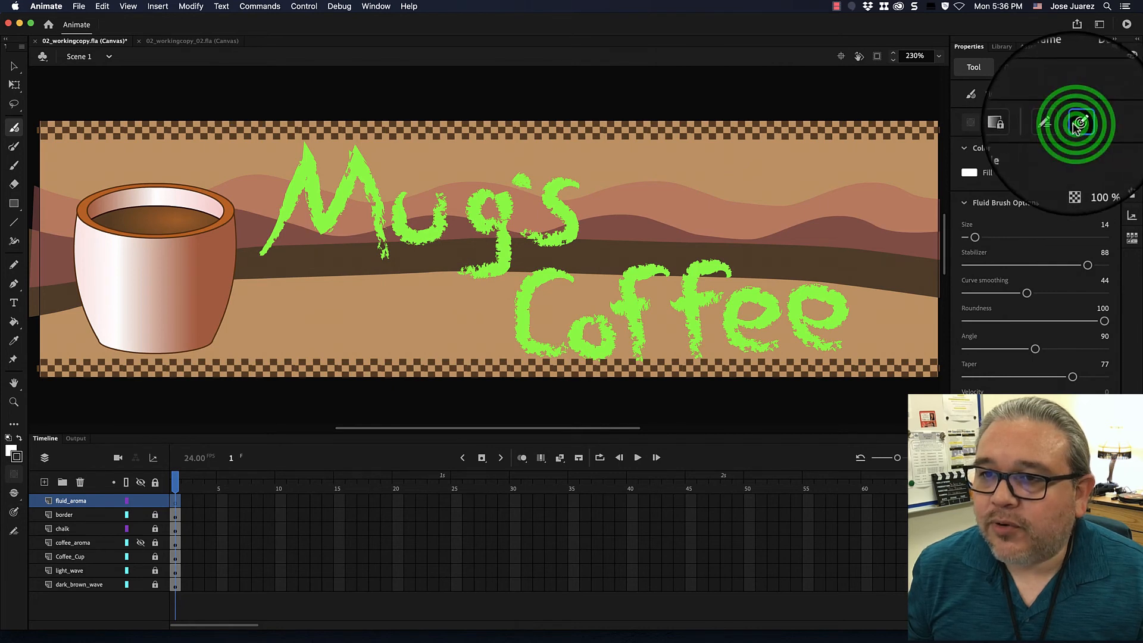
click(1079, 126)
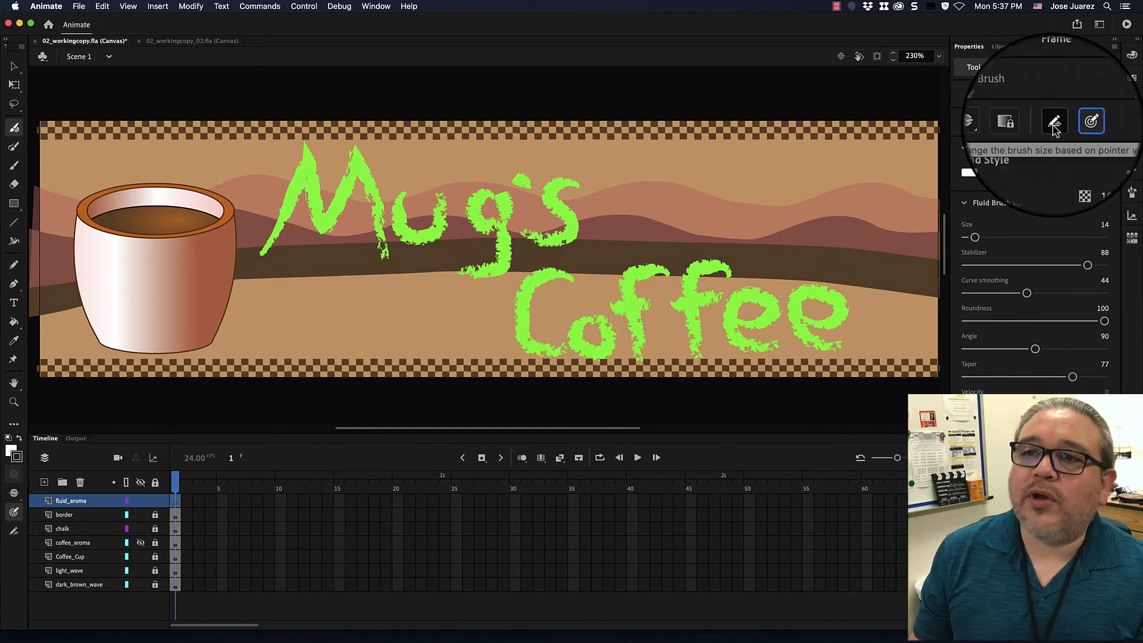
click(1054, 129)
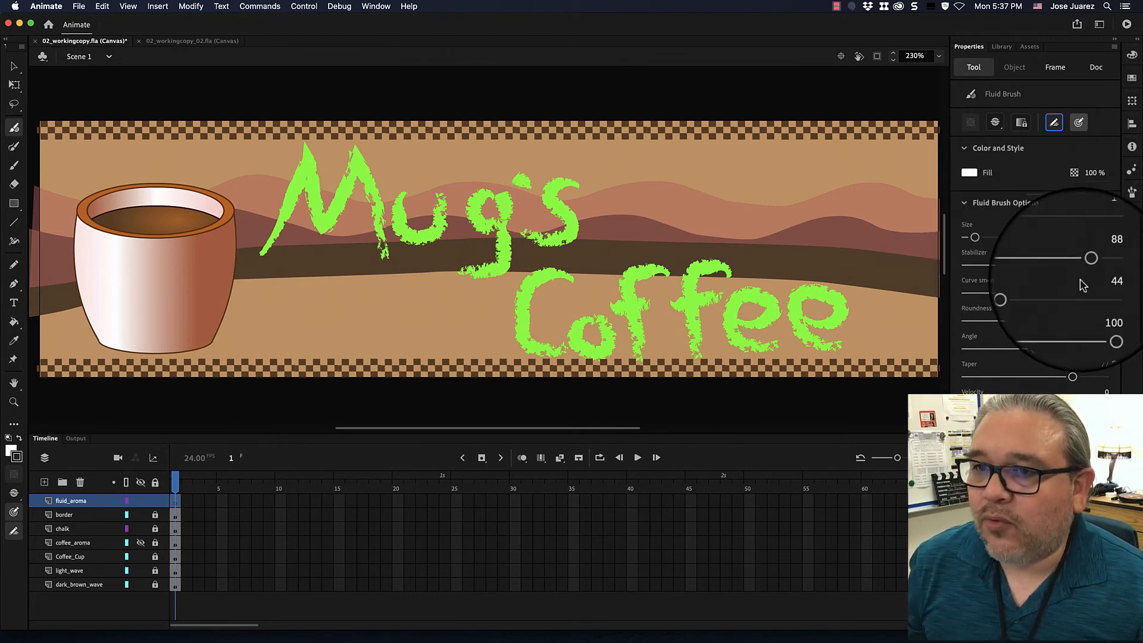
Set the Fluid Brush fill to the brown tagged swatch #654321 at 50% alpha.
click(1093, 173)
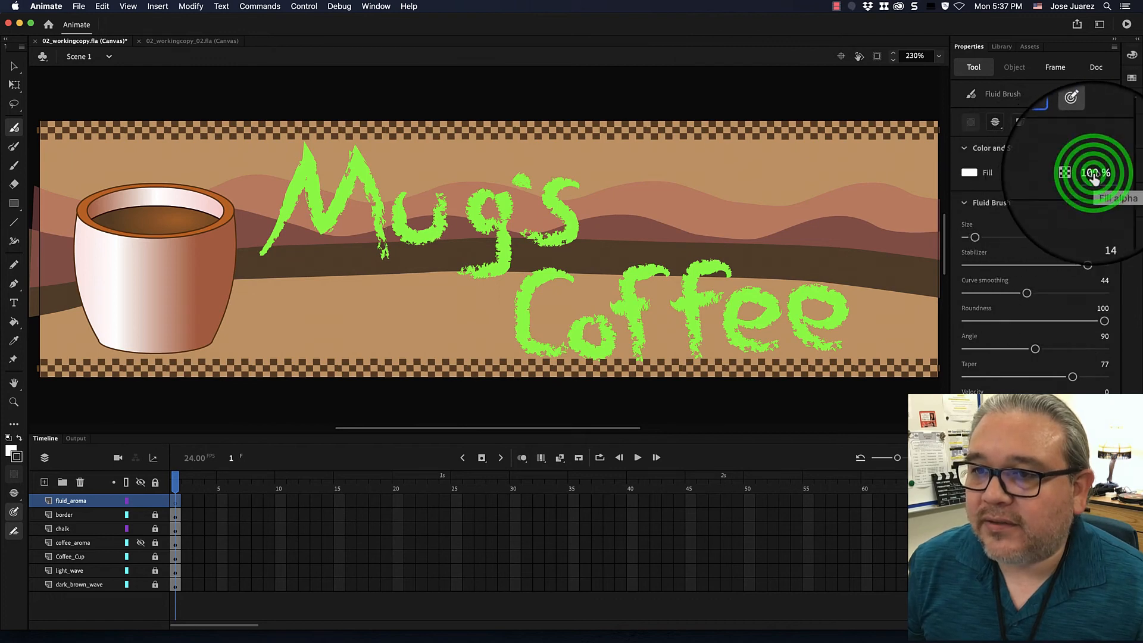
drag(1093, 173, 1072, 187)
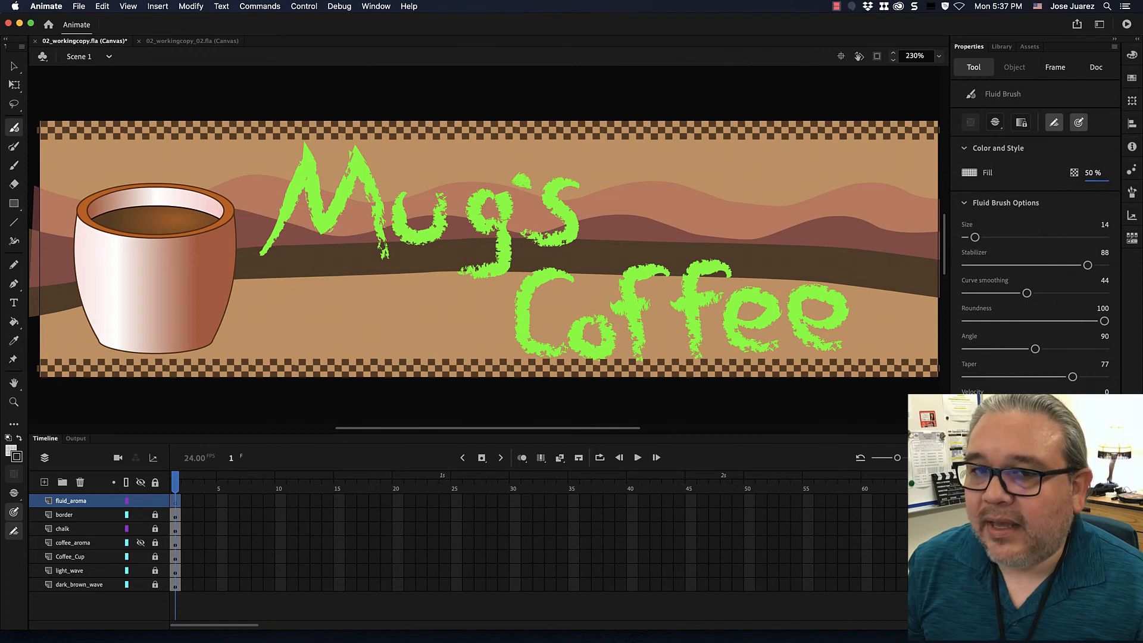
click(969, 172)
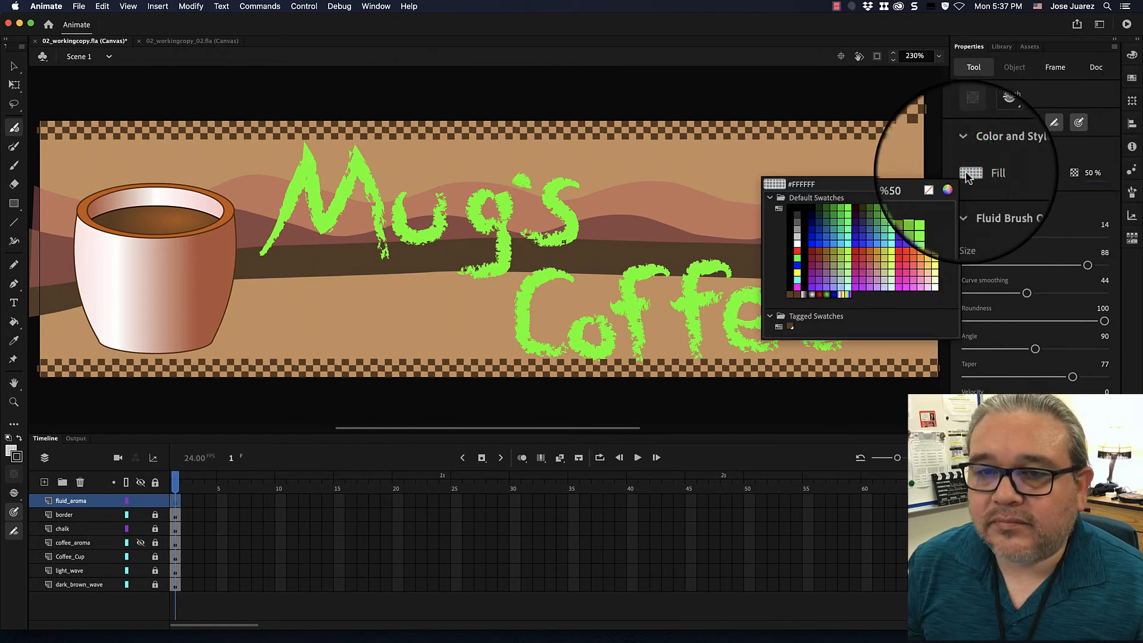
click(792, 326)
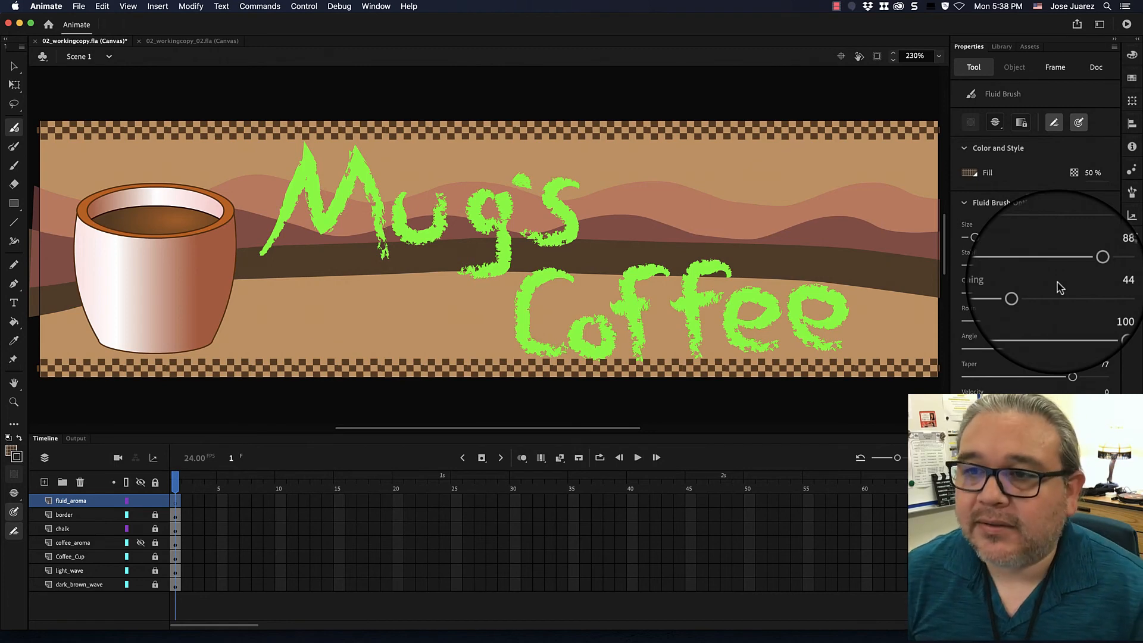
Set the Fluid Brush size to 21, stabilizer to 81, angle to 58, taper to 74 and velocity to 24.
click(975, 238)
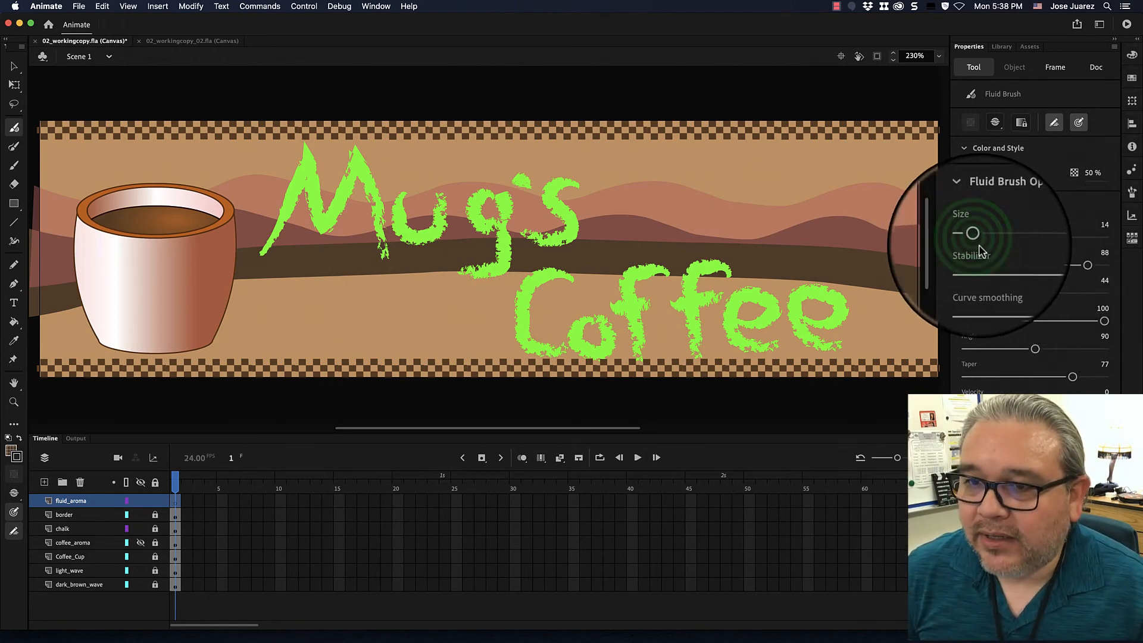
drag(975, 238, 980, 237)
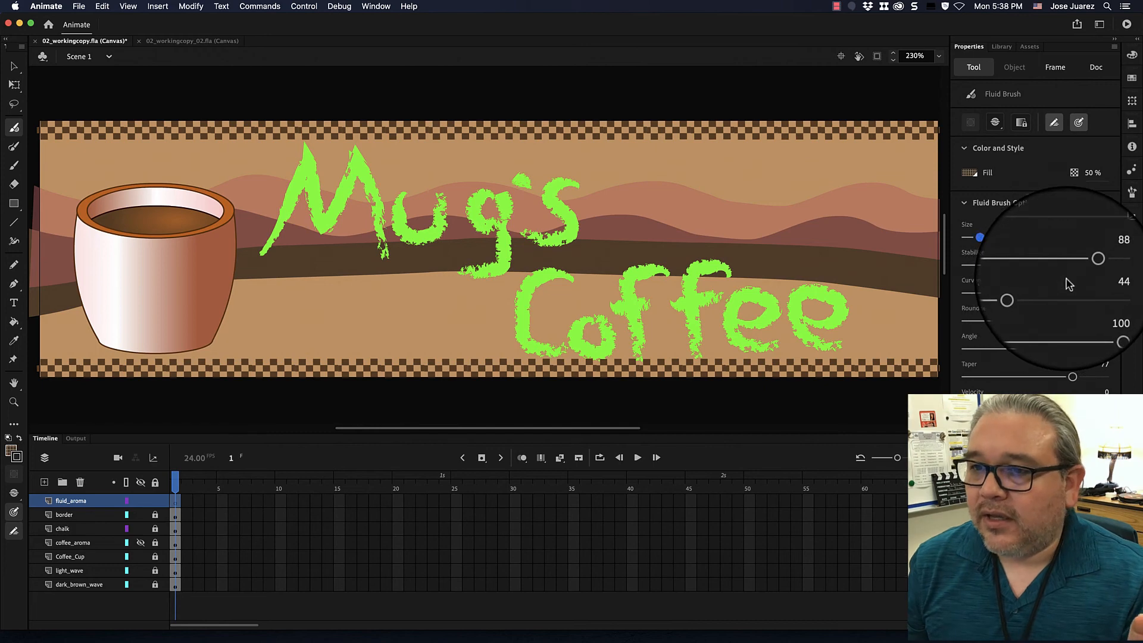
drag(1088, 268, 1078, 267)
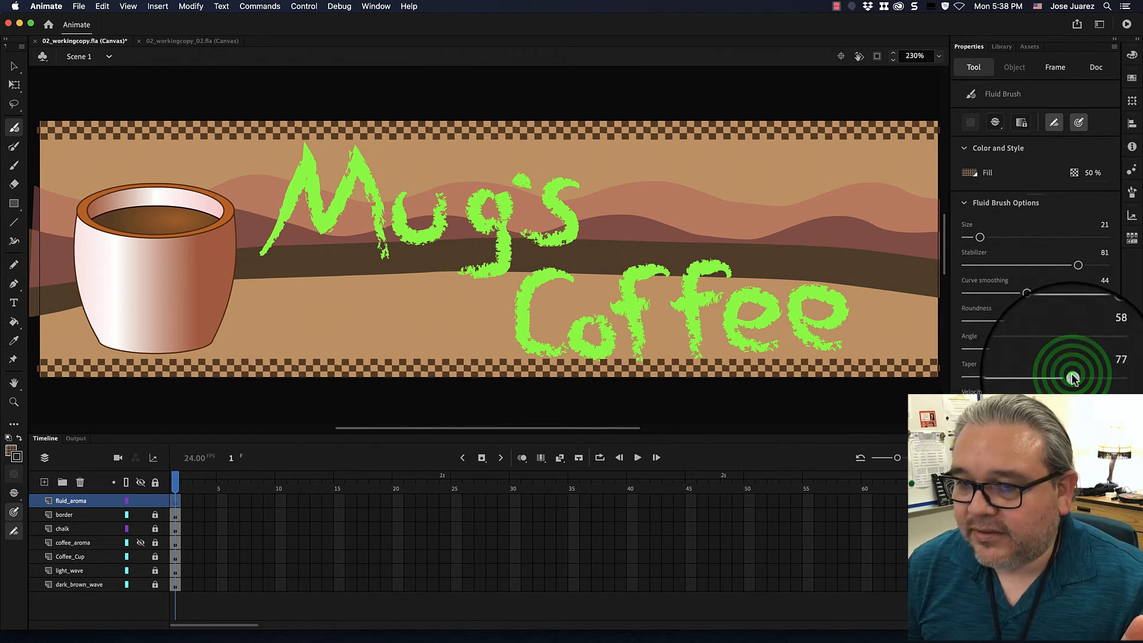
click(1069, 376)
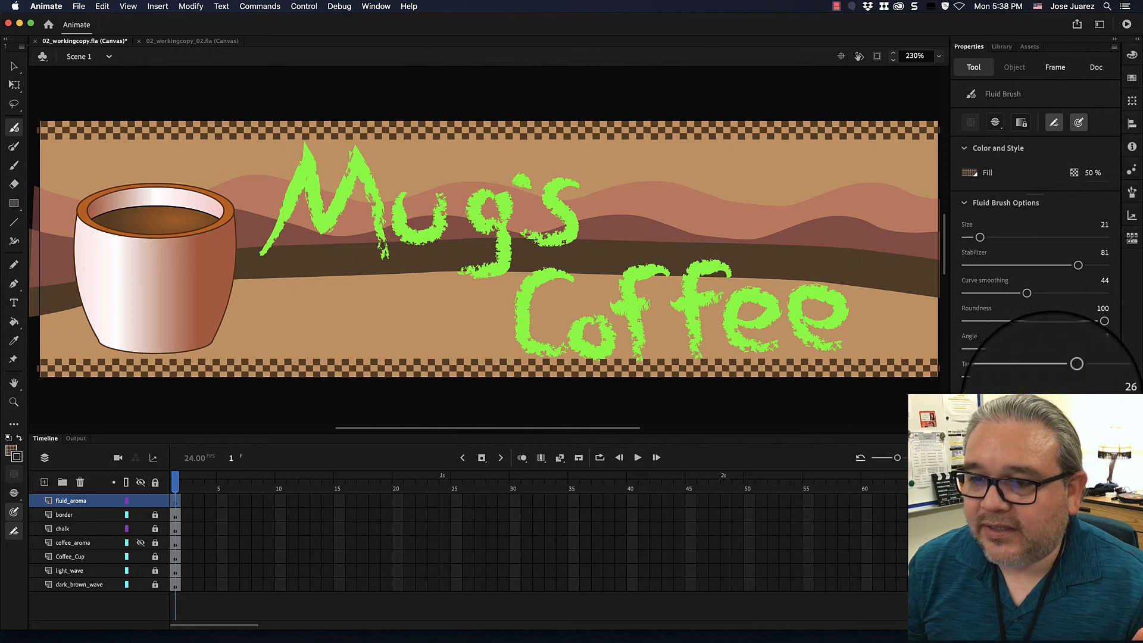
drag(1052, 407, 1046, 407)
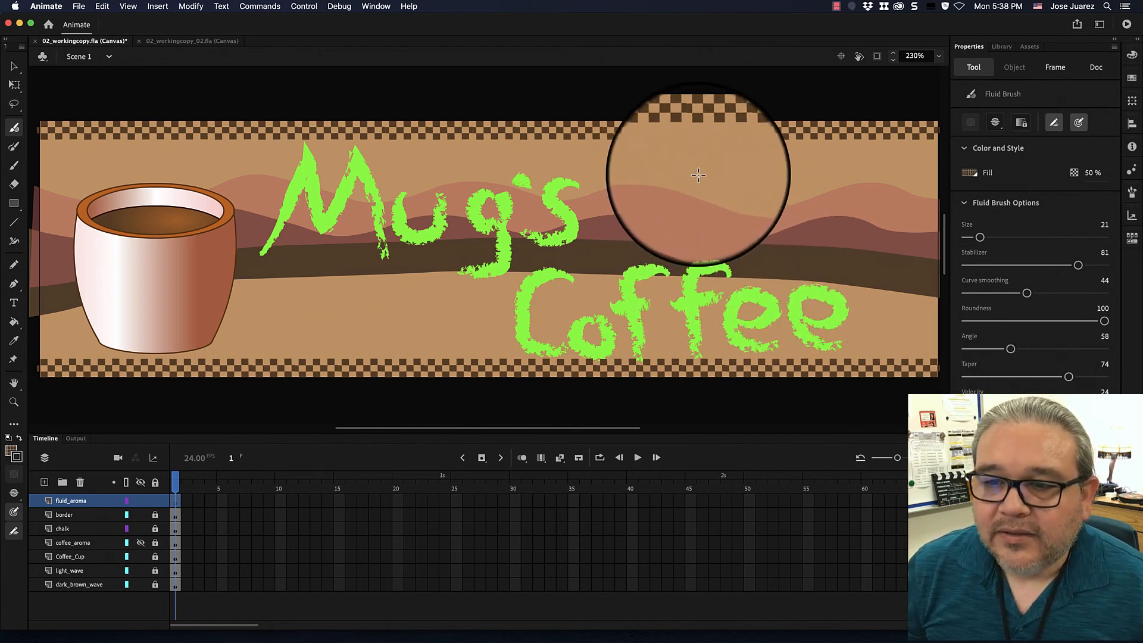
Set the brush taper to 0 and try out curved and straight test strokes above the word Coffee, undoing the earlier ones.
drag(730, 169, 765, 193)
click(729, 169)
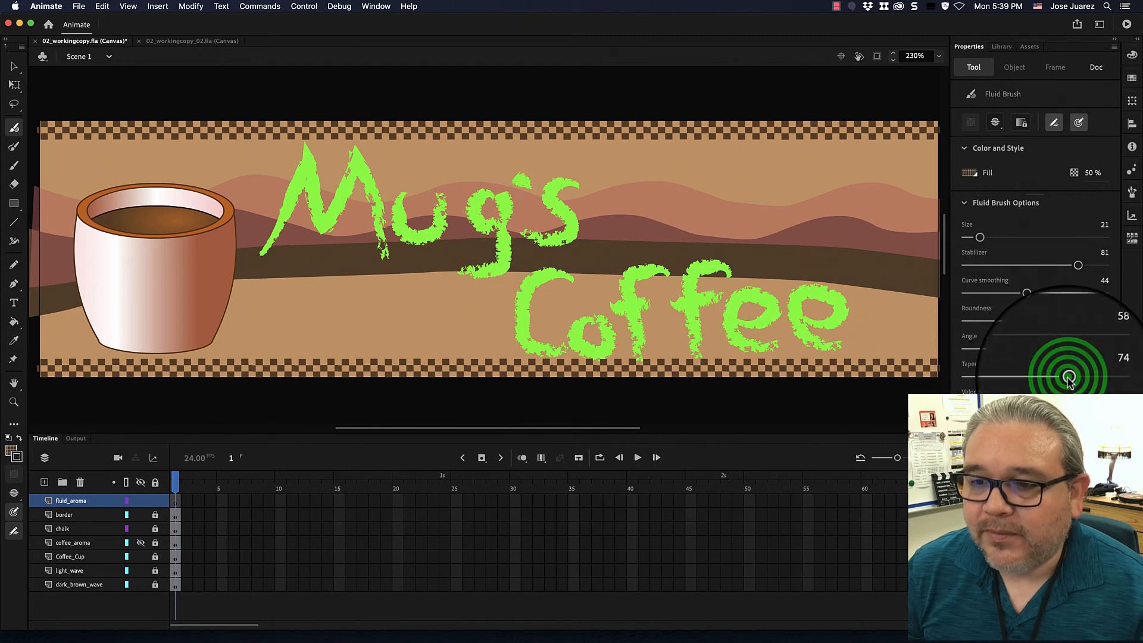
drag(1068, 378, 963, 377)
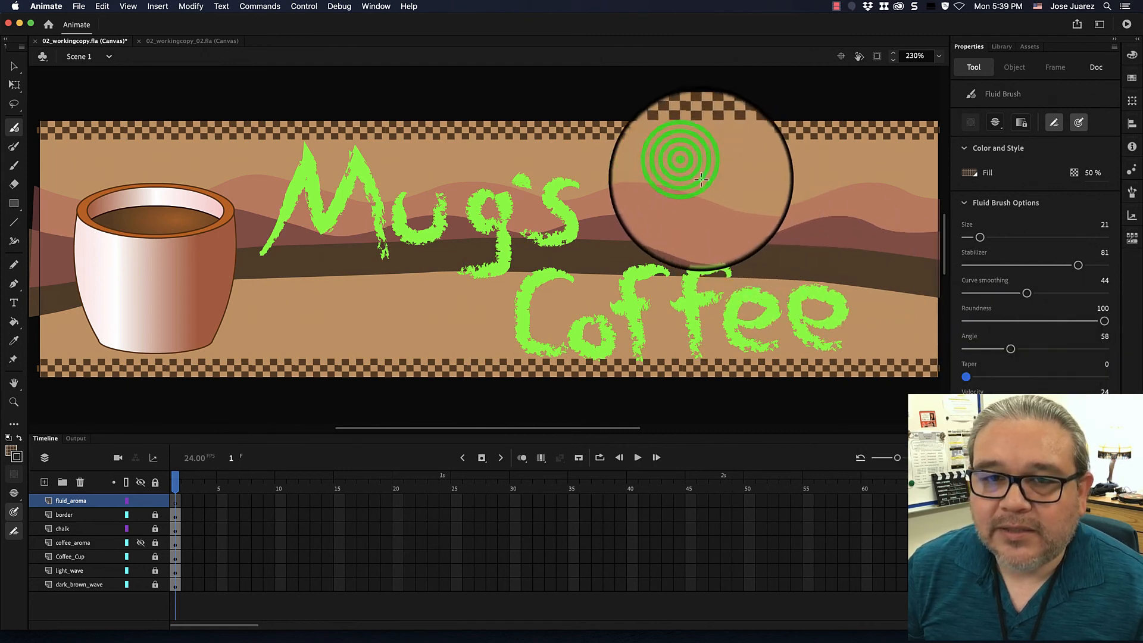
mouse_move(686, 167)
mouse_down()
mouse_move(710, 212)
mouse_move(798, 193)
mouse_move(852, 245)
mouse_up()
mouse_move(873, 172)
mouse_down()
mouse_move(812, 181)
mouse_move(794, 236)
mouse_up()
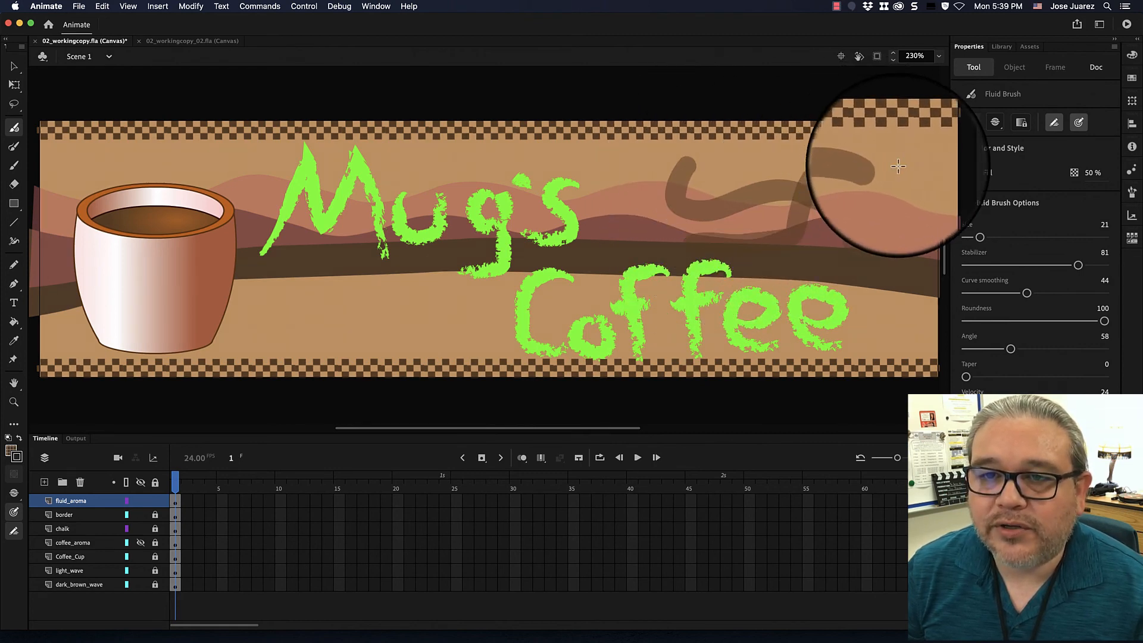
key(super+z)
key(super+z)
drag(631, 168, 827, 165)
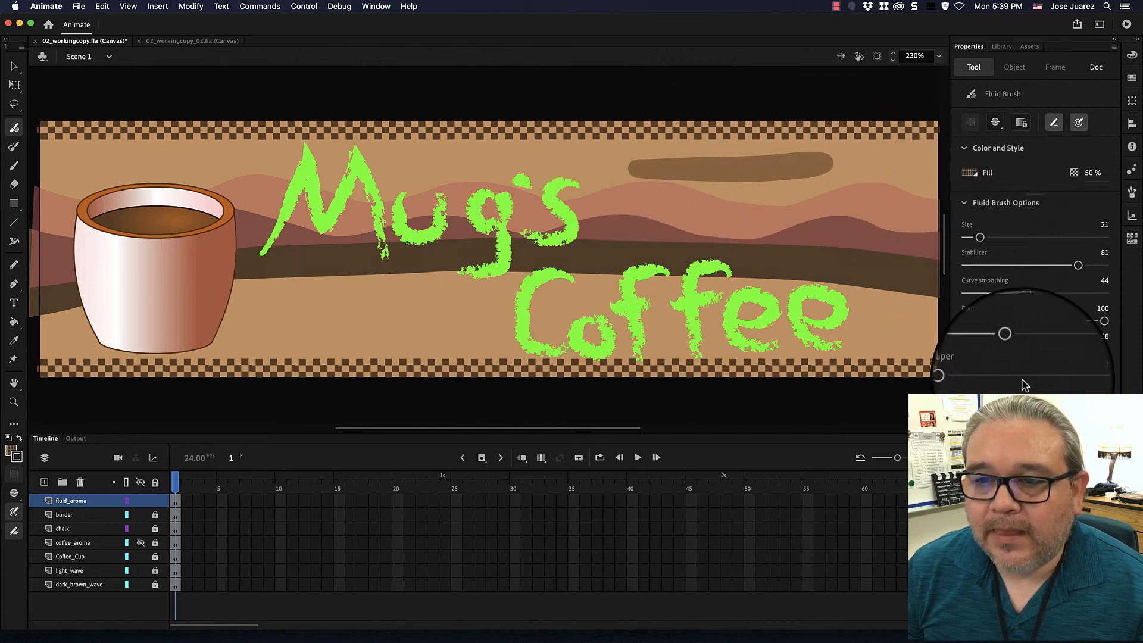
key(super+z)
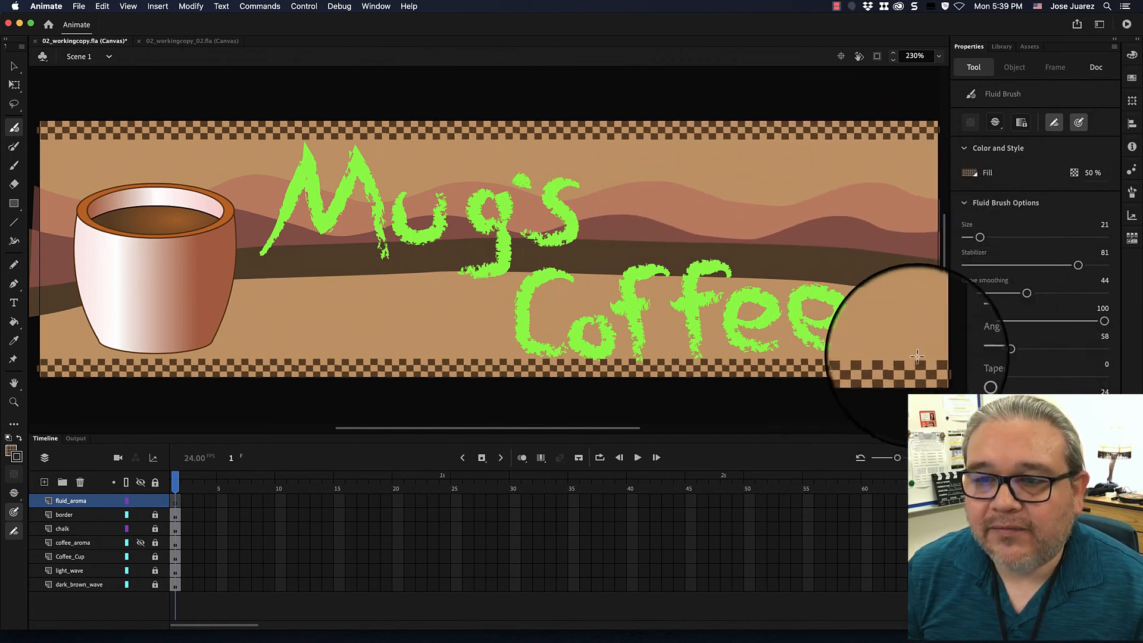
drag(692, 180, 821, 180)
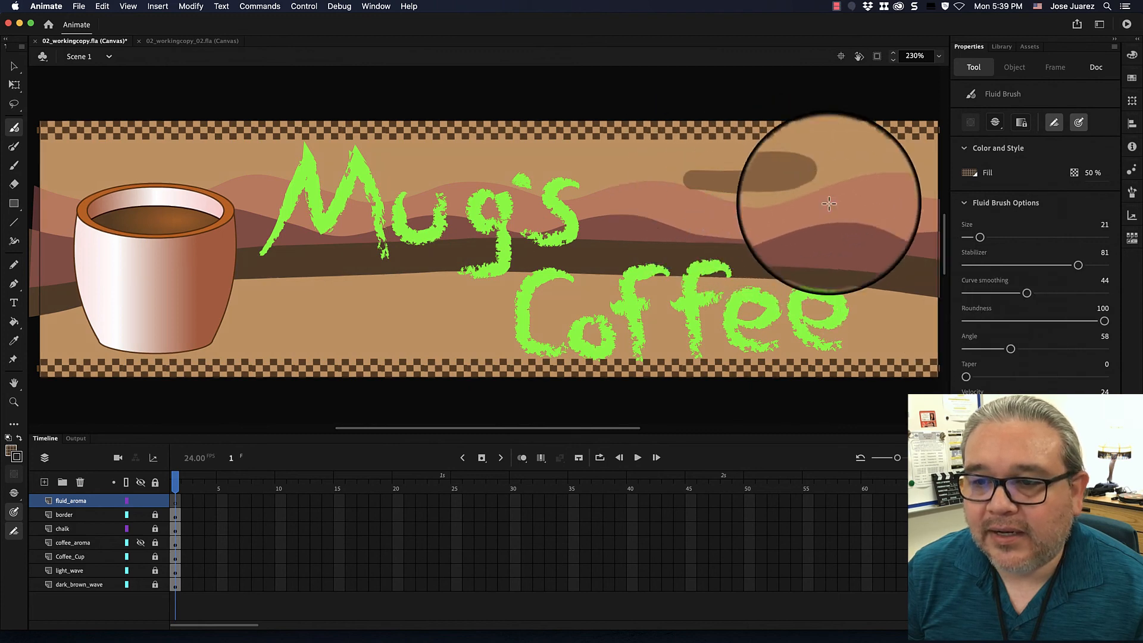
Set the brush taper to 73, paint a comparison stroke below the untapered one, and undo both test strokes.
click(966, 377)
drag(966, 377, 1057, 376)
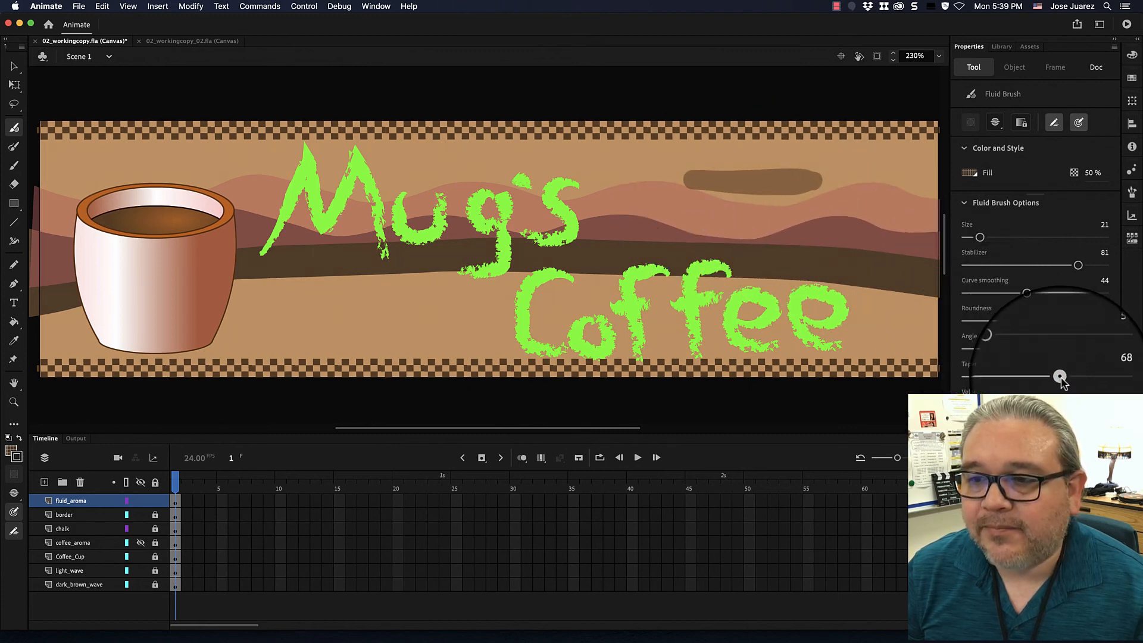
drag(658, 217, 829, 220)
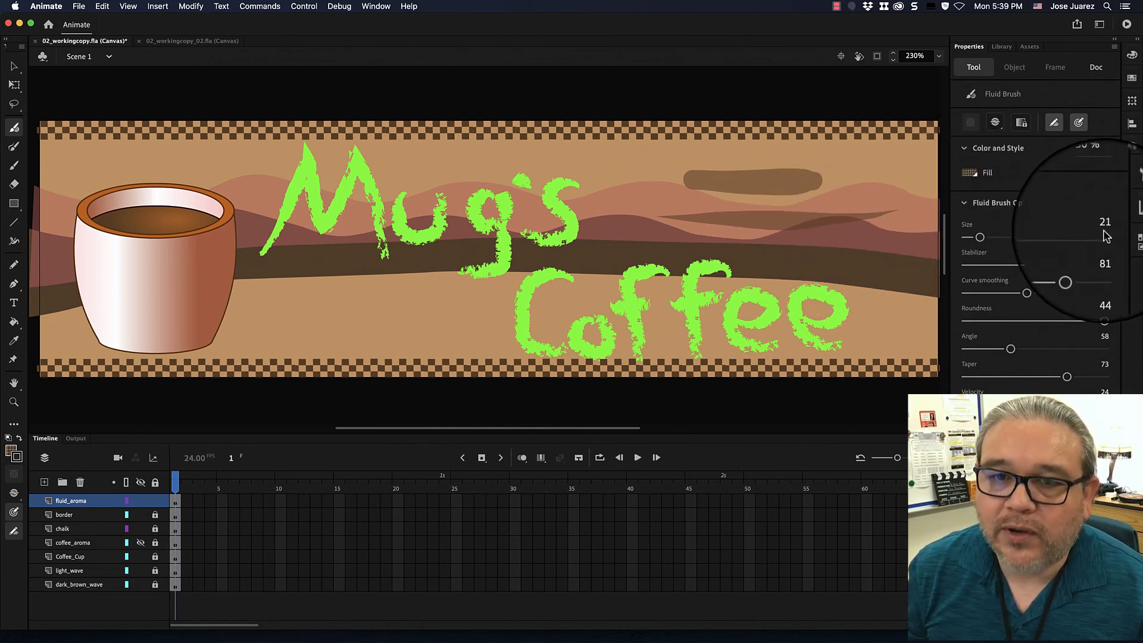
key(super+z)
key(super+z)
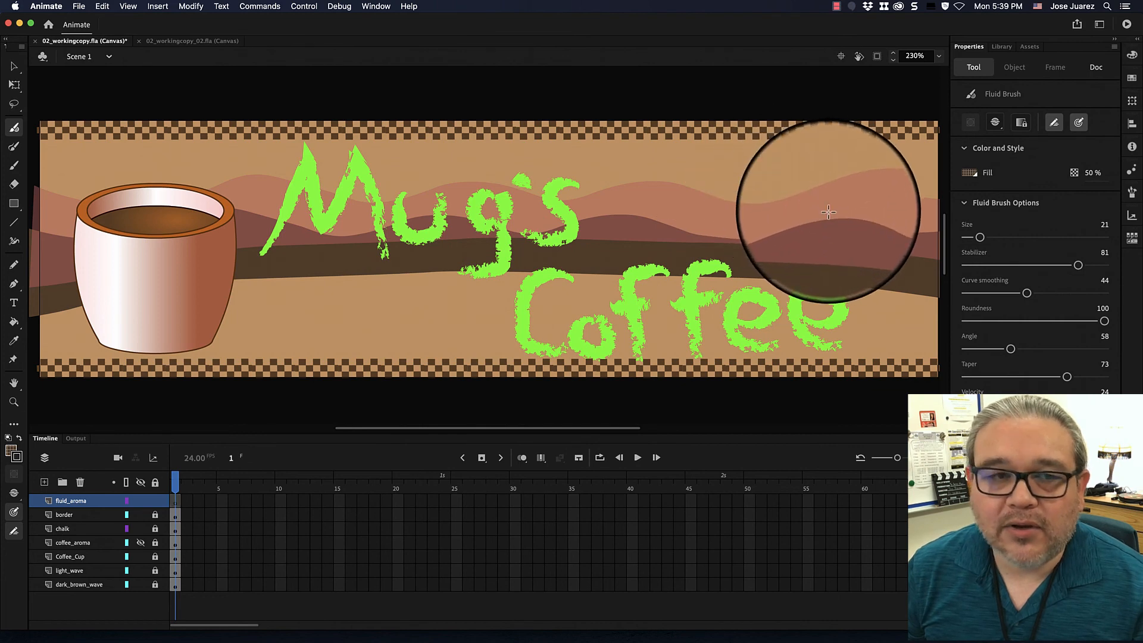
Try painting two thin steam strokes rising from the coffee and undo both of them.
click(114, 143)
mouse_move(114, 145)
mouse_down()
mouse_move(140, 189)
mouse_move(131, 231)
mouse_up()
drag(155, 124, 167, 225)
key(super+z)
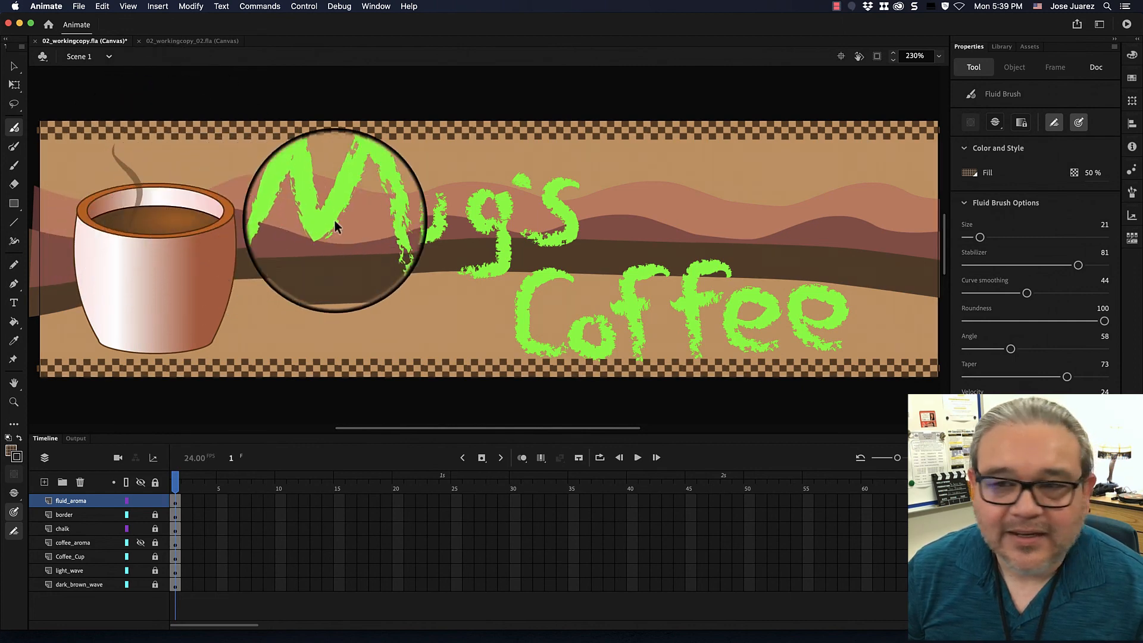
key(super+z)
Paint three wavy steam strokes side by side from below the checkered border down into the coffee, with the brush size at 34.
drag(979, 237, 989, 238)
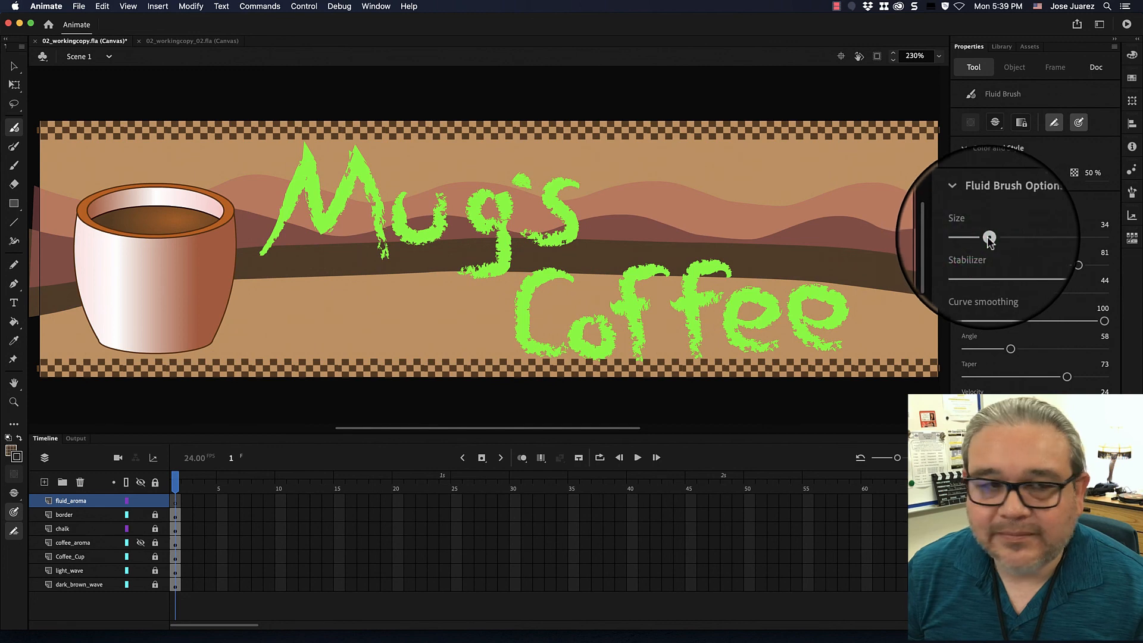
click(103, 143)
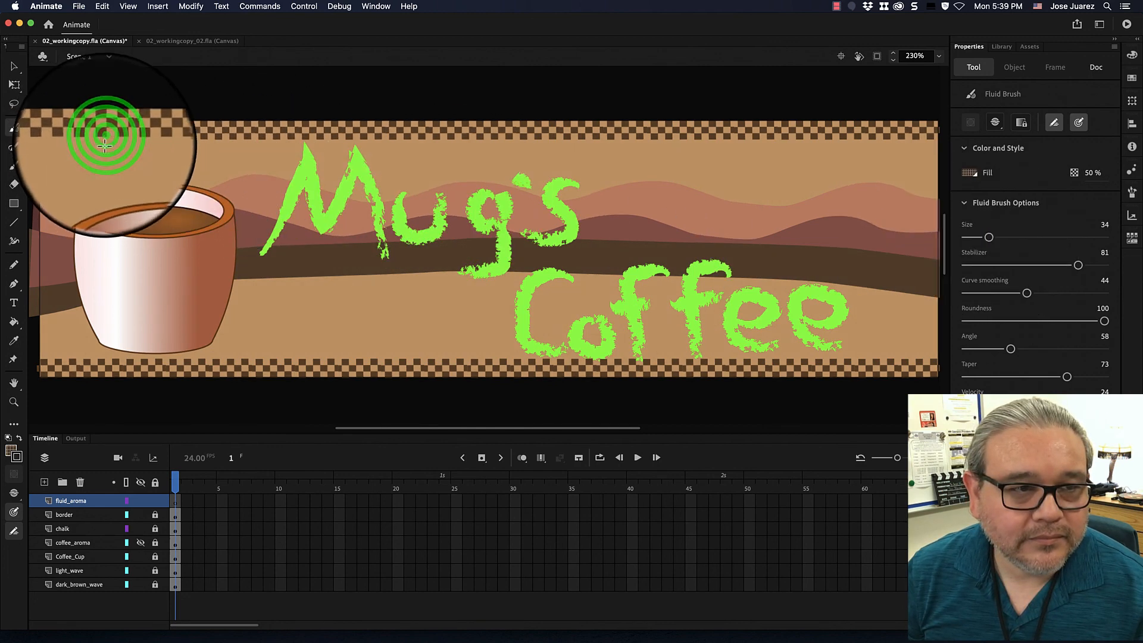
drag(104, 144, 132, 207)
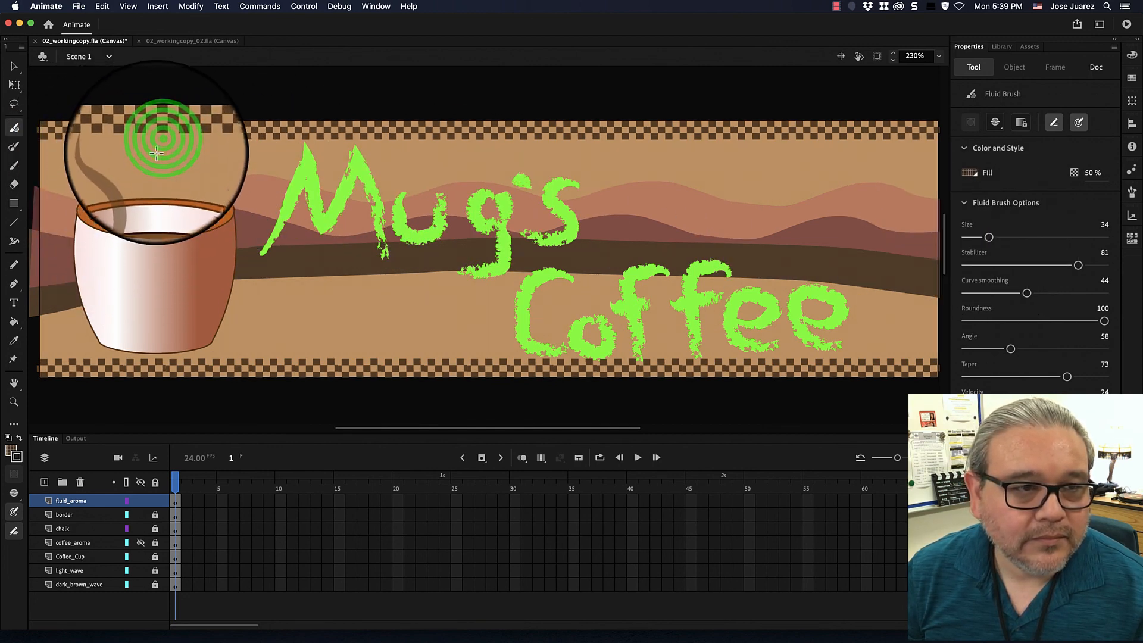
drag(166, 209, 160, 227)
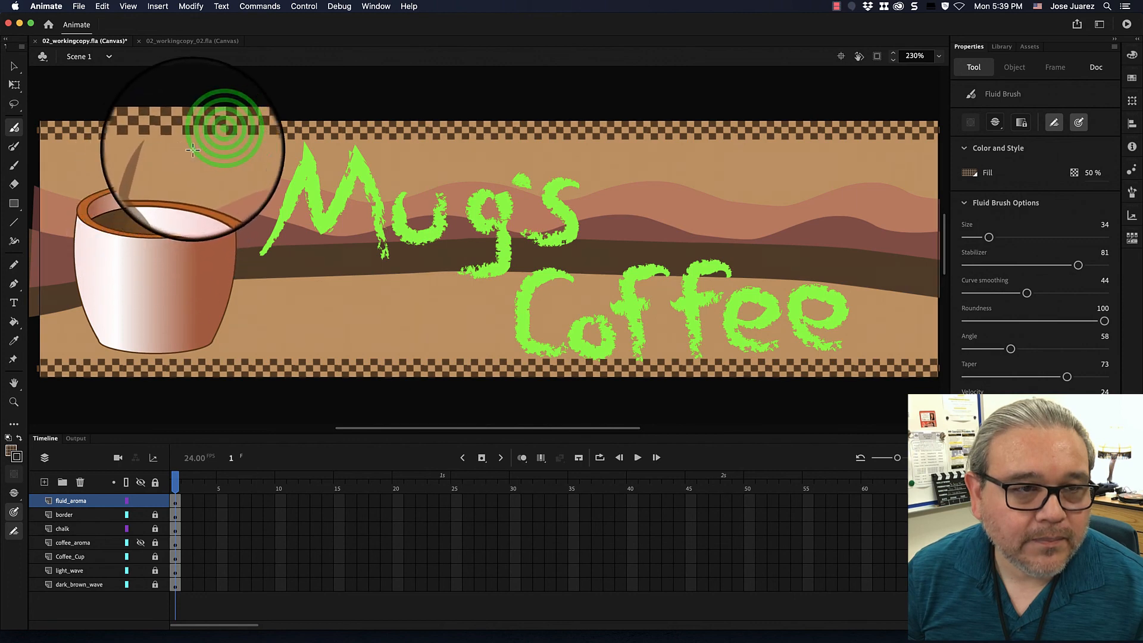
mouse_move(216, 136)
mouse_down()
mouse_move(184, 146)
mouse_move(207, 204)
mouse_move(176, 233)
mouse_up()
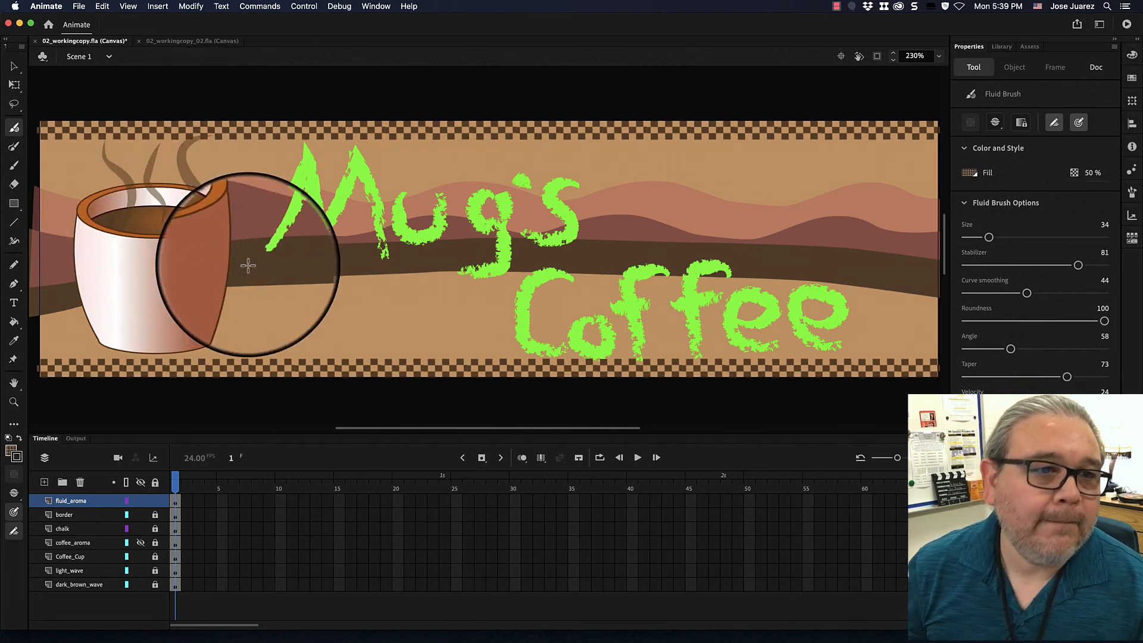
Undo the rightmost steam stroke, repaint it as a narrower wavy wisp into the coffee, and lock the fluid_aroma layer.
click(202, 156)
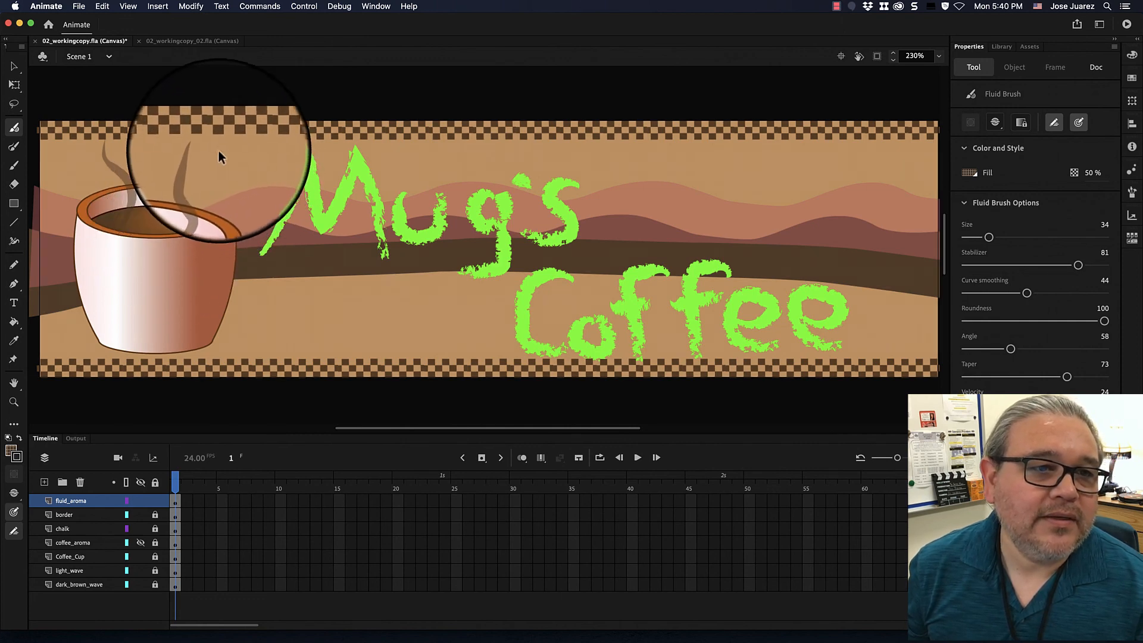
key(super+z)
mouse_move(188, 125)
mouse_down()
mouse_move(211, 141)
mouse_move(181, 144)
mouse_move(190, 190)
mouse_move(177, 219)
mouse_up()
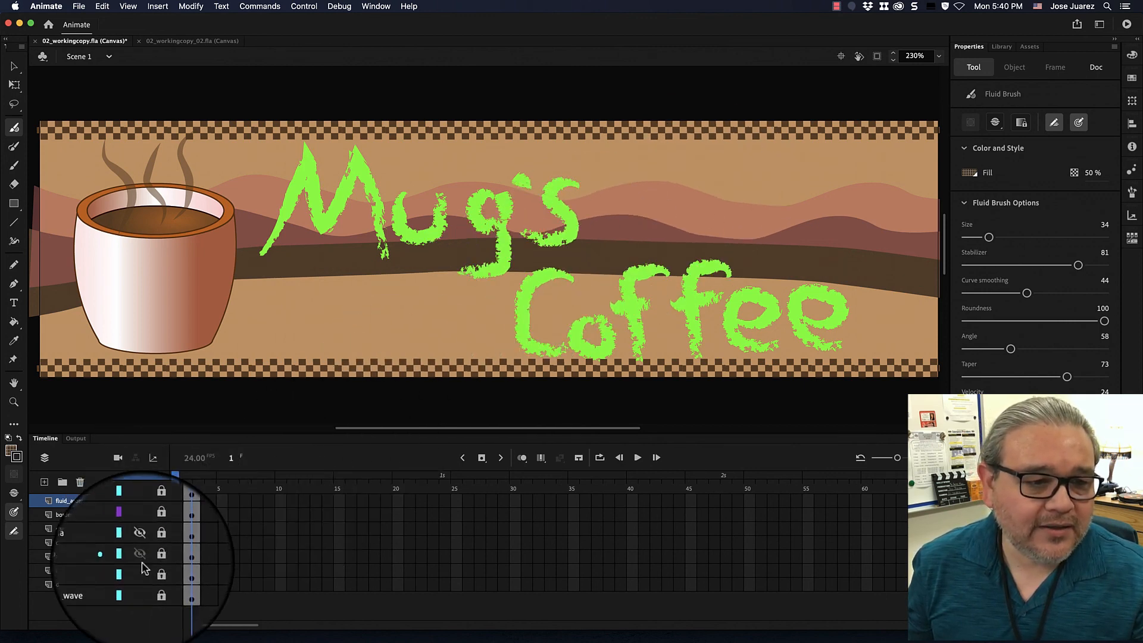
click(154, 502)
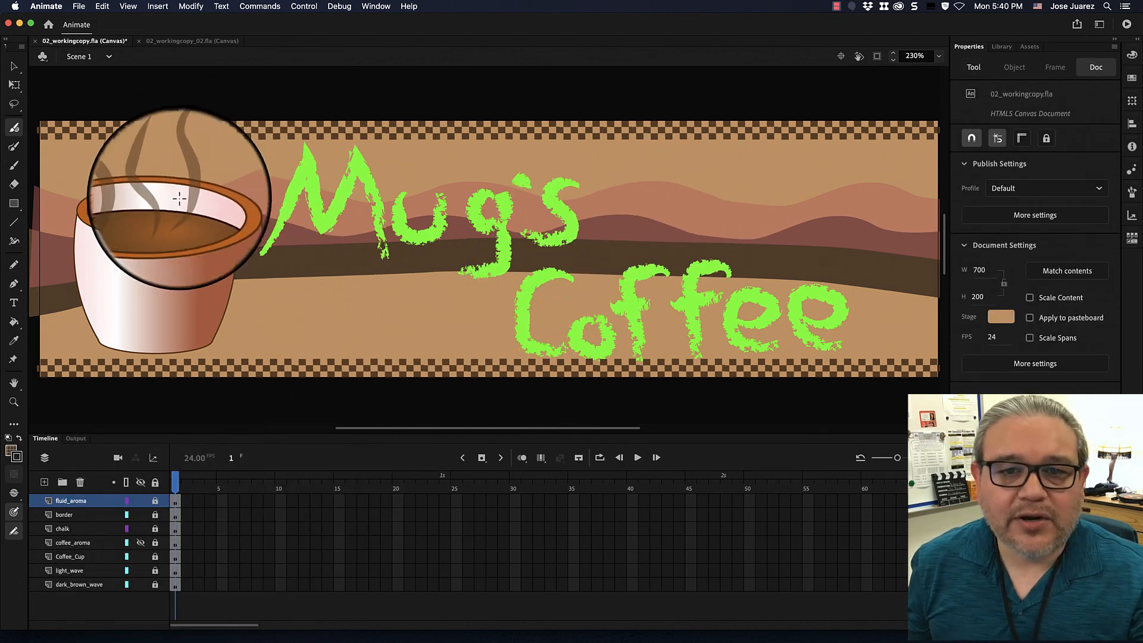